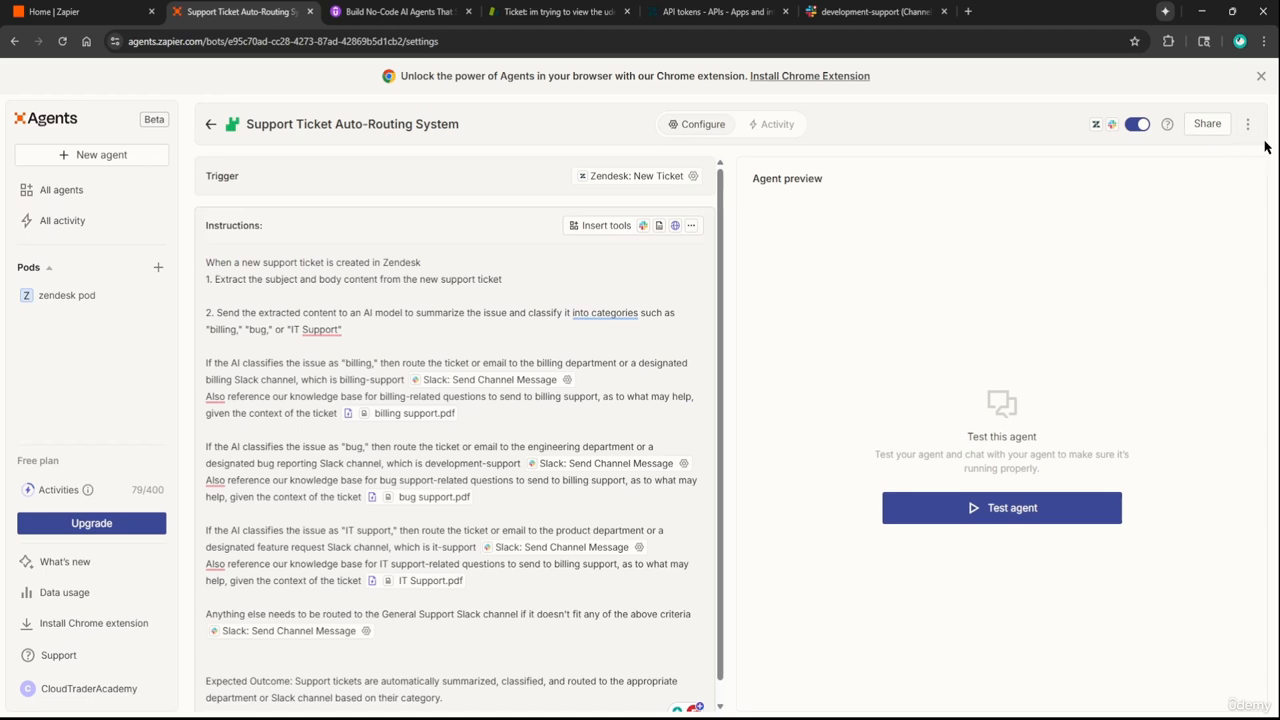
# Show the auto-routing agent's Add to pod, Duplicate and Delete options
pyautogui.click(1250, 130)
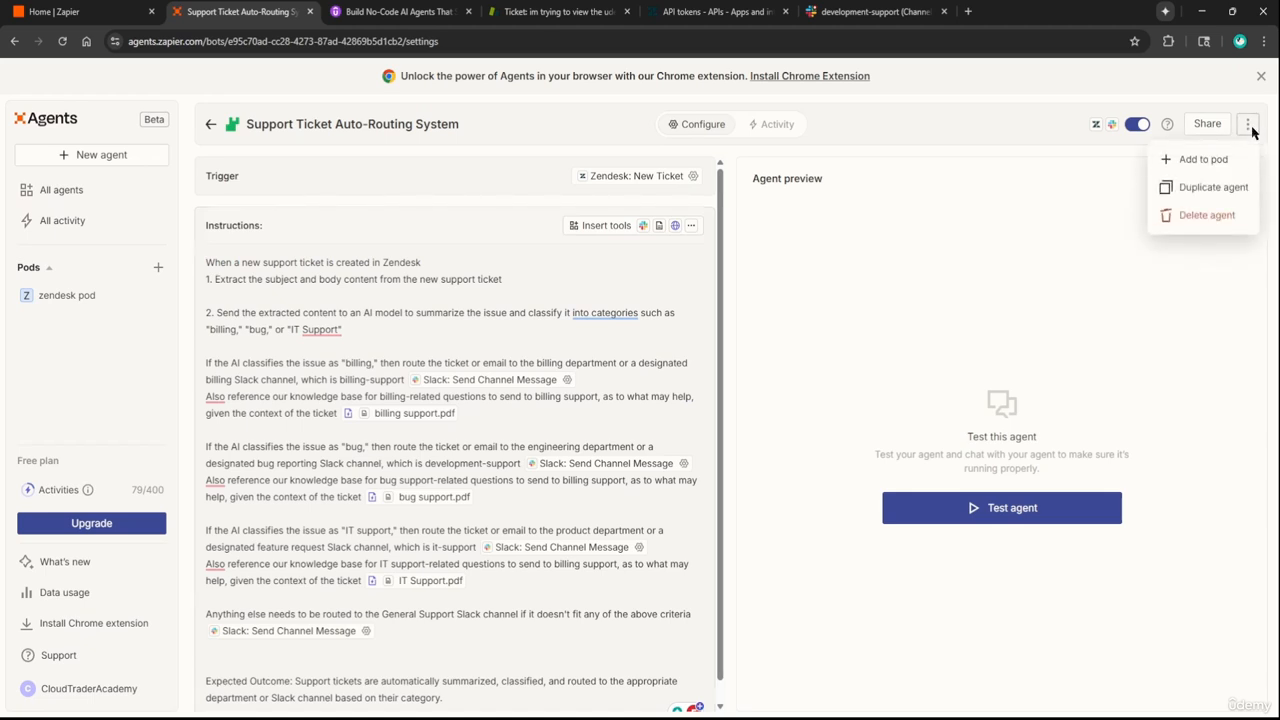
# Try adding the agent to an existing pod, then dismiss the Add to pod dialog
pyautogui.click(1203, 159)
pyautogui.click(494, 380)
pyautogui.click(494, 380)
pyautogui.click(522, 385)
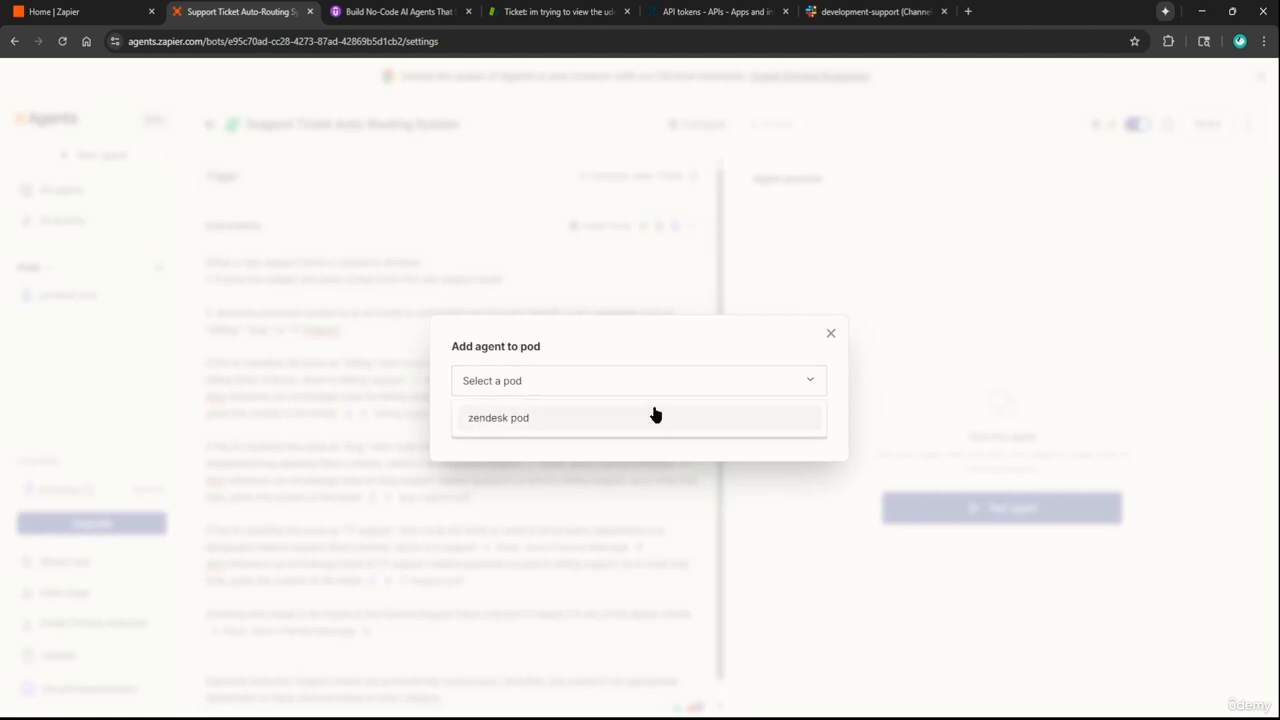
pyautogui.click(750, 358)
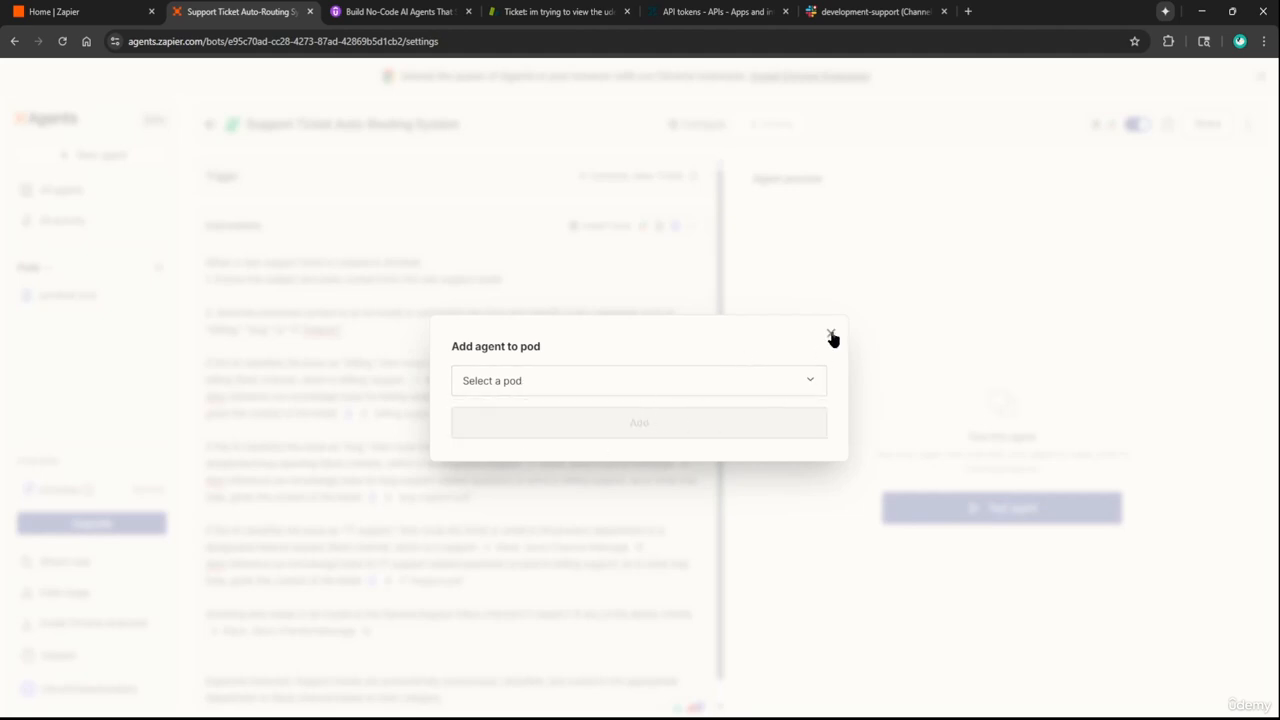
pyautogui.click(831, 336)
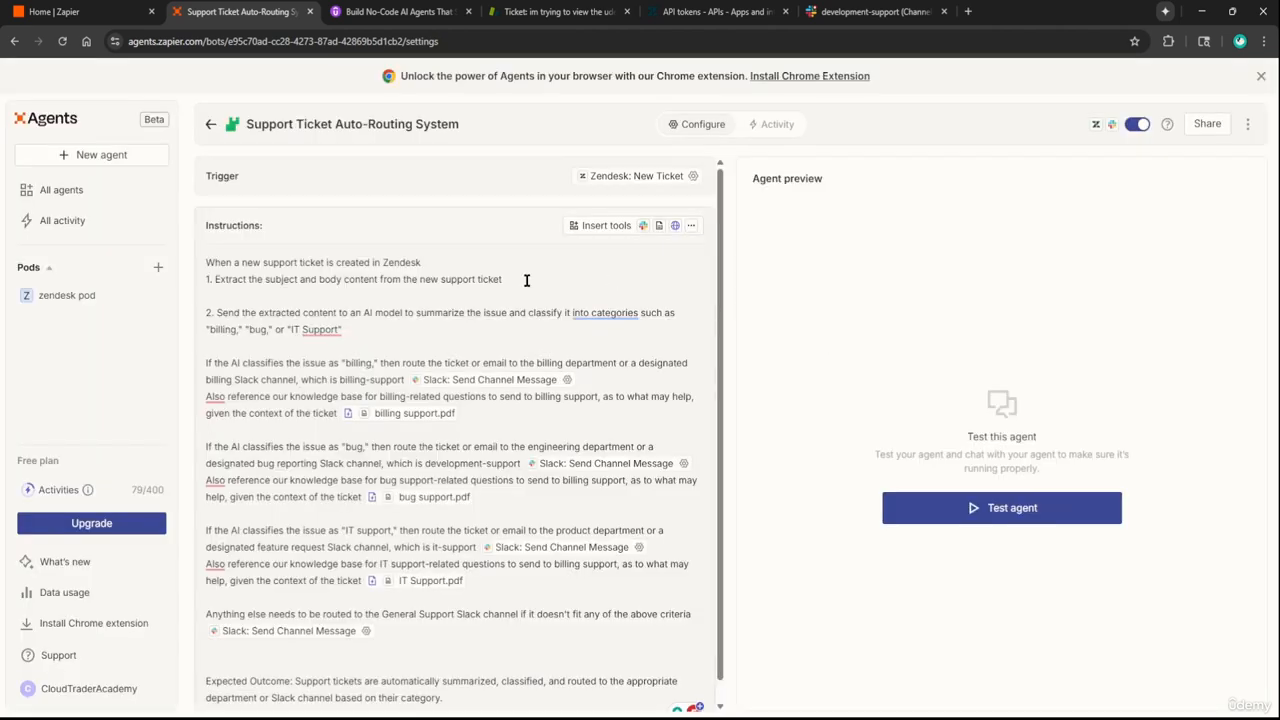
# Create a pod named 'Zendesk-Slack' and add the Support Ticket Auto-Routing System agent to it
pyautogui.click(156, 274)
pyautogui.moveTo(574, 400); pyautogui.dragTo(394, 407)
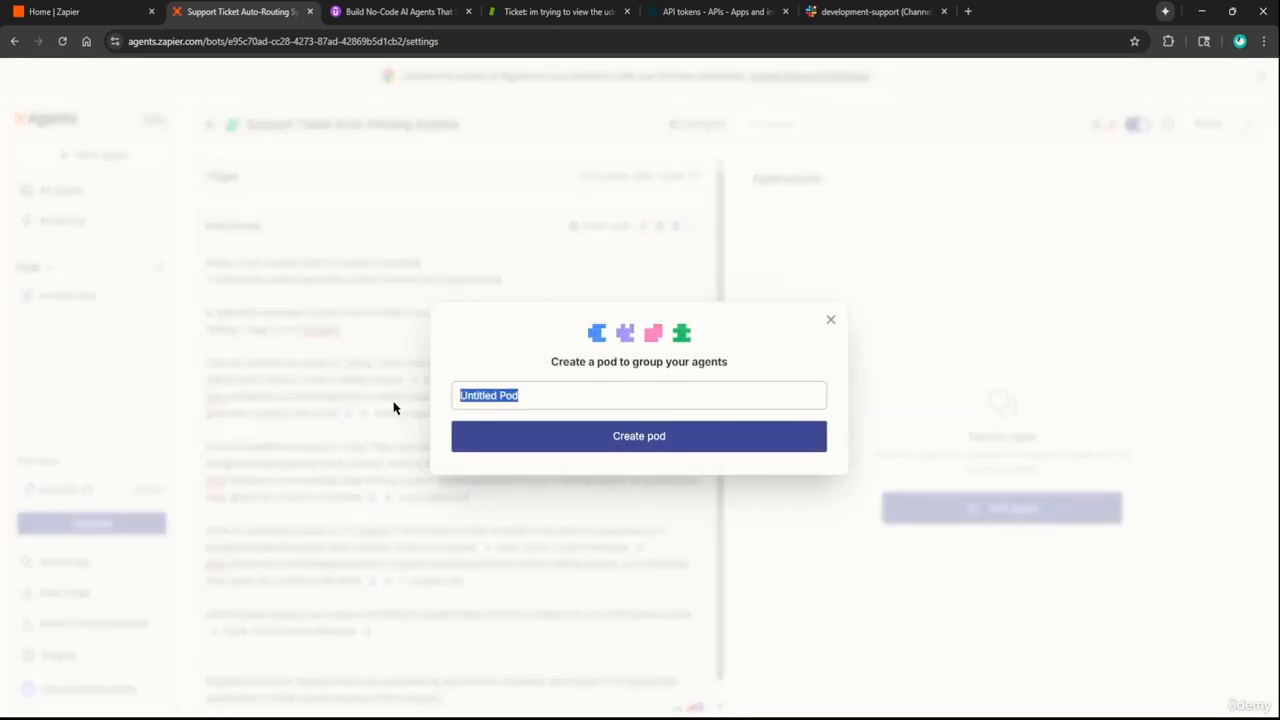
pyautogui.write('Zendesk-Slack')
pyautogui.click(623, 436)
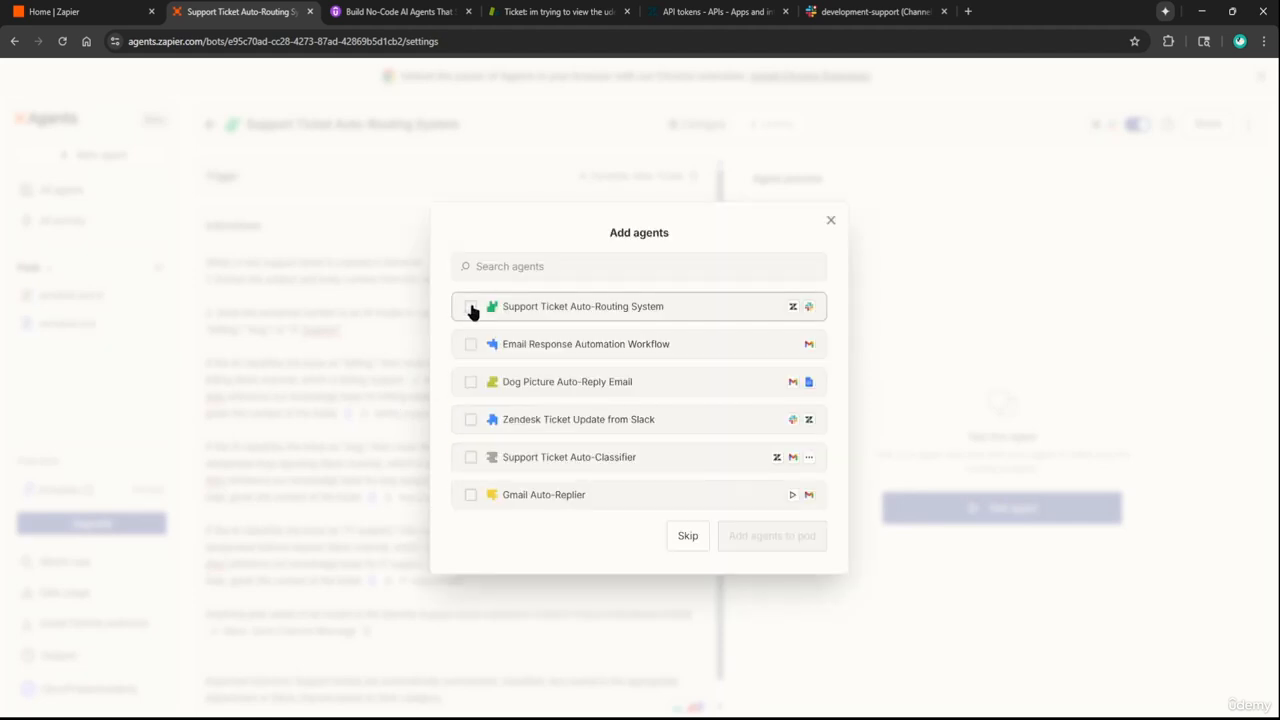
pyautogui.click(471, 308)
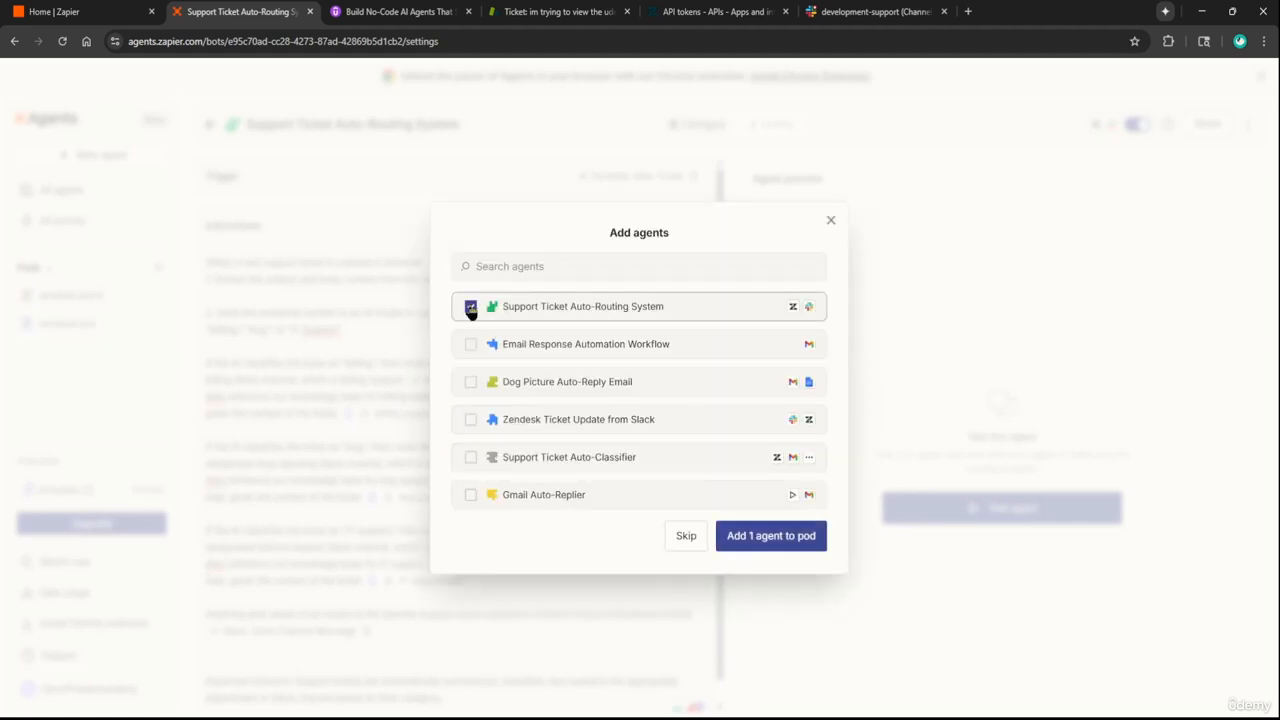
pyautogui.click(766, 541)
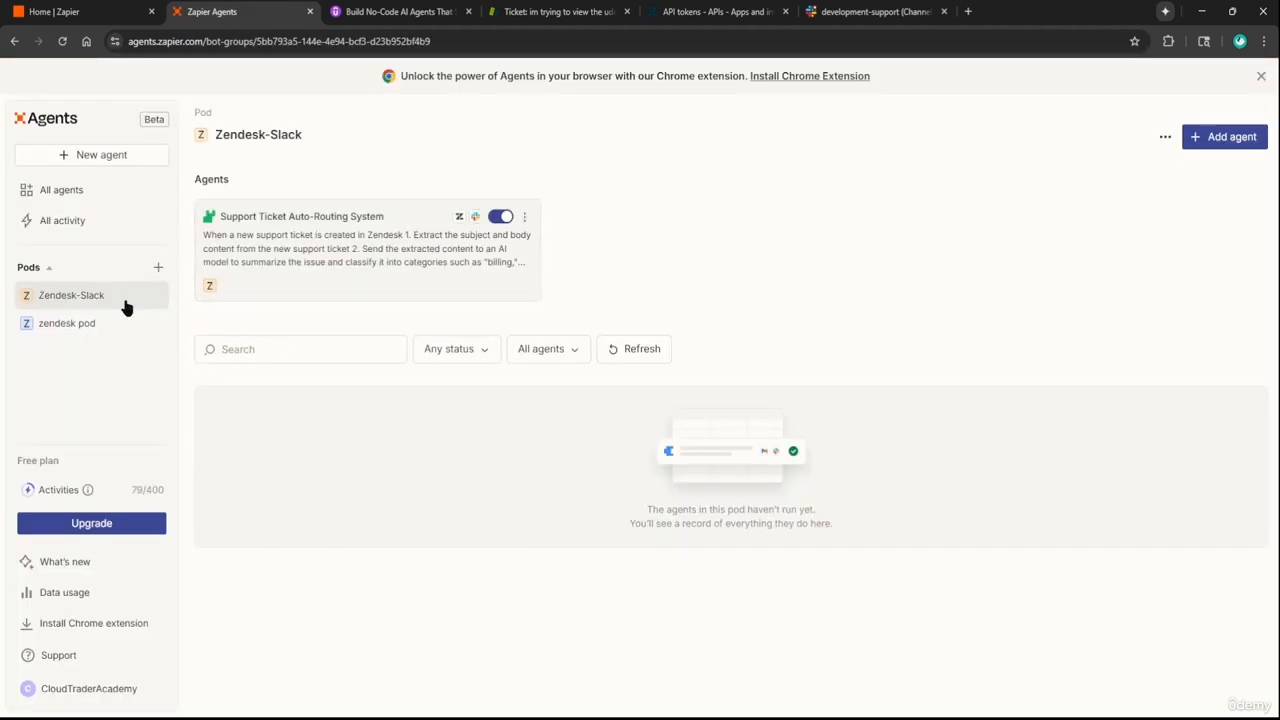
# Create a blank Untitled Agent via Add agent > Create new agent, skipping the description
pyautogui.click(1200, 146)
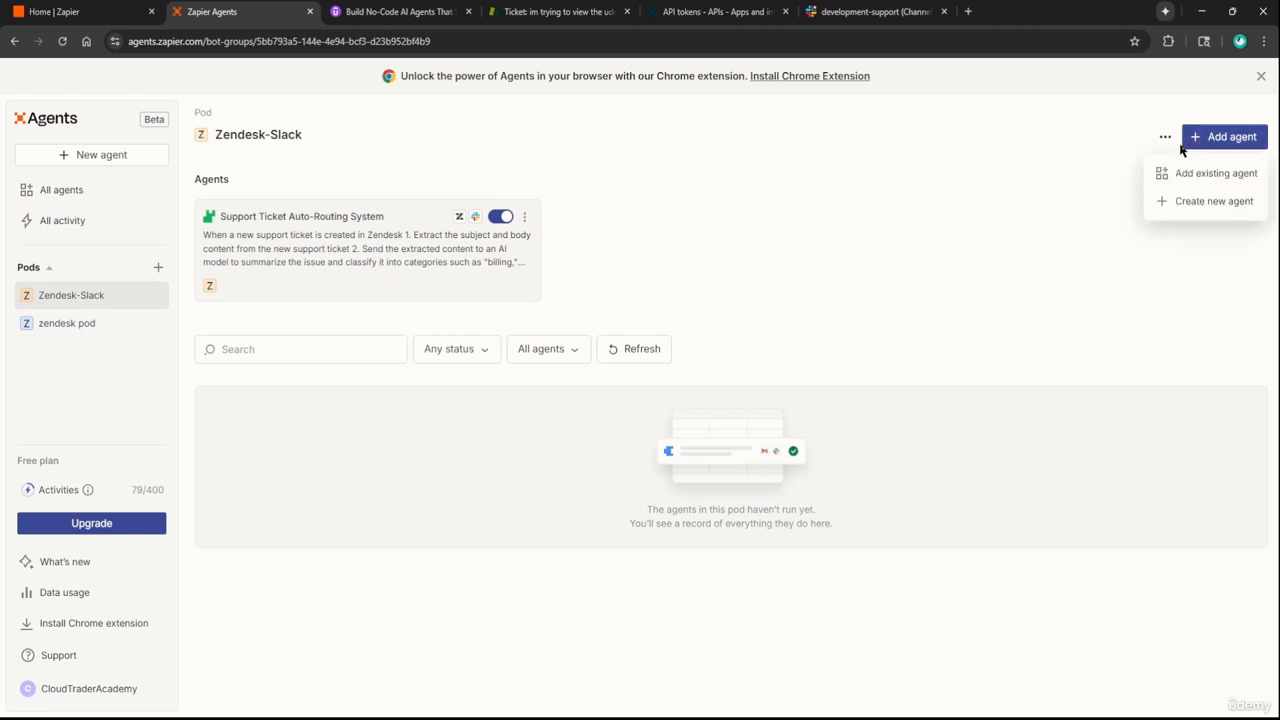
pyautogui.click(1191, 203)
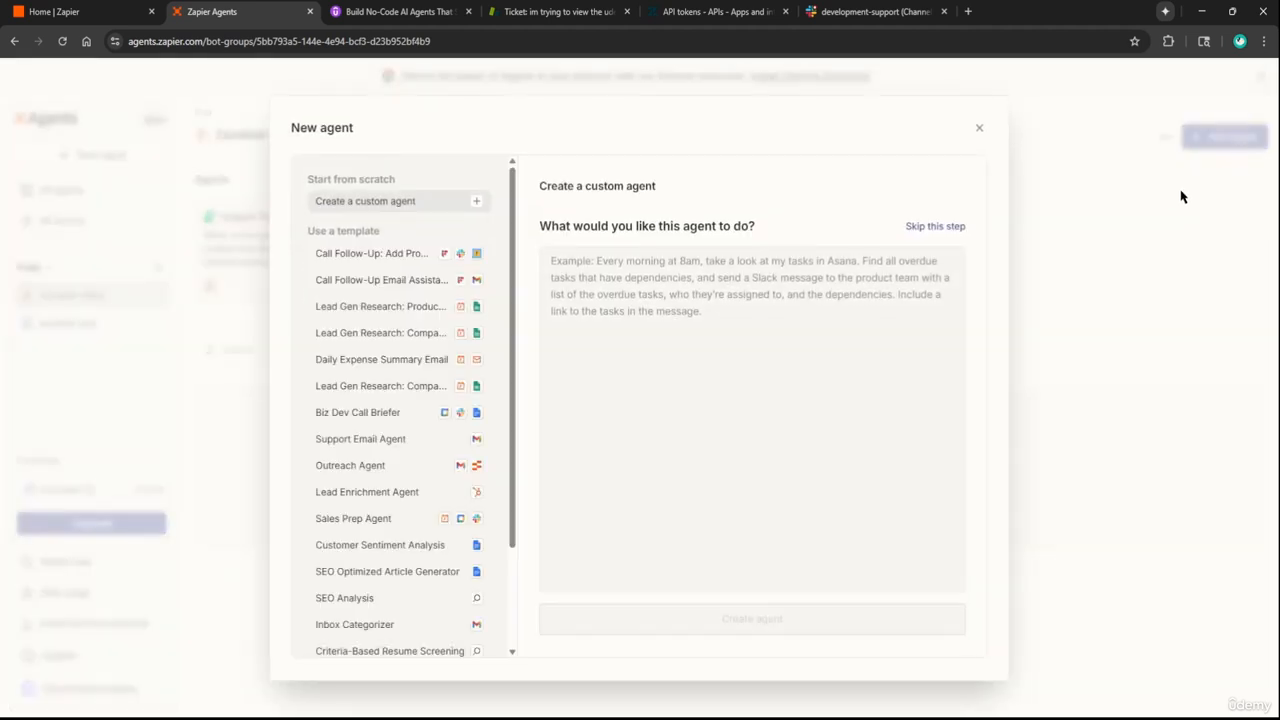
pyautogui.click(931, 229)
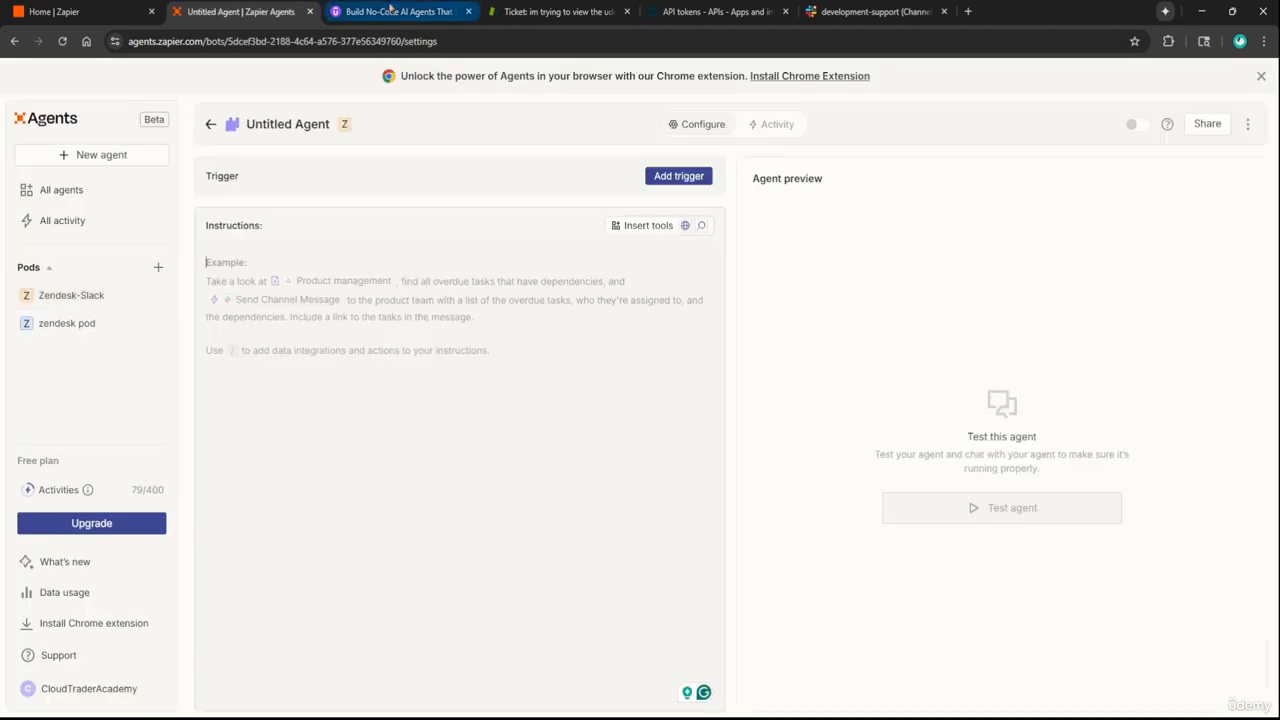
pyautogui.click(391, 11)
# Open the Udemy Lecture 15 description for editing to view the Slack-to-Zendesk agent steps
pyautogui.scroll(1, 671, 257)
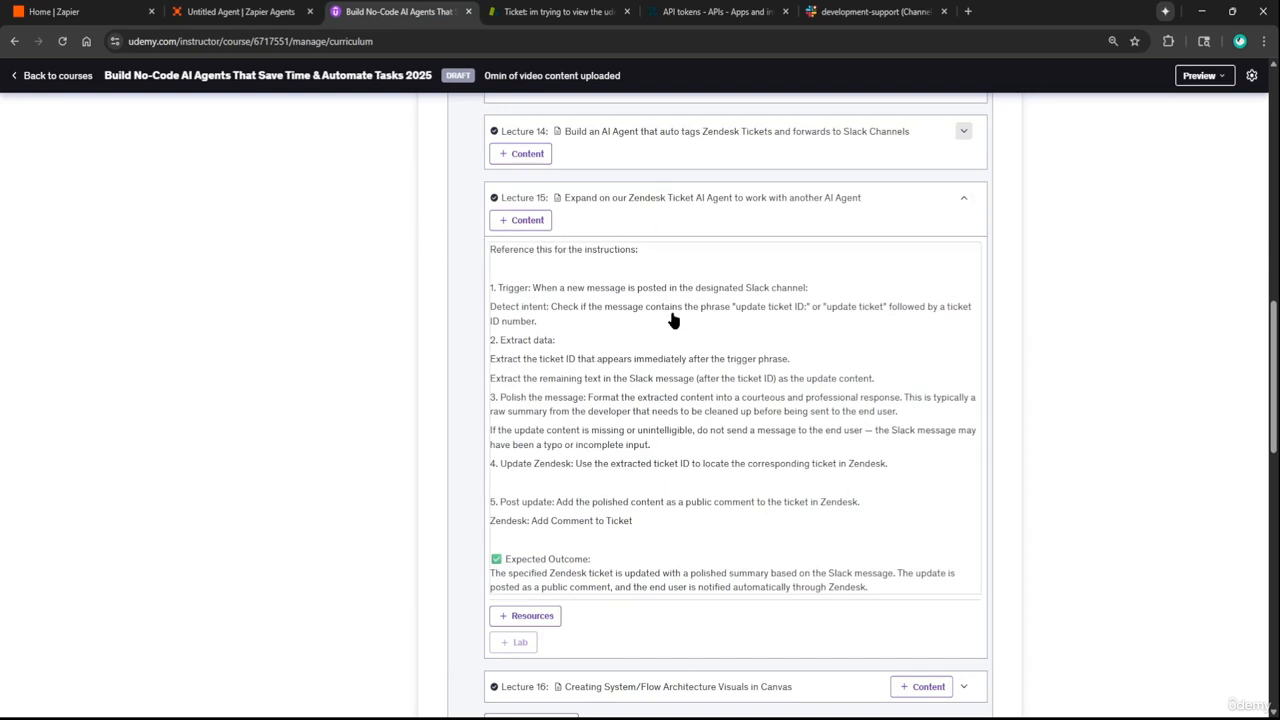
pyautogui.scroll(1, 862, 211)
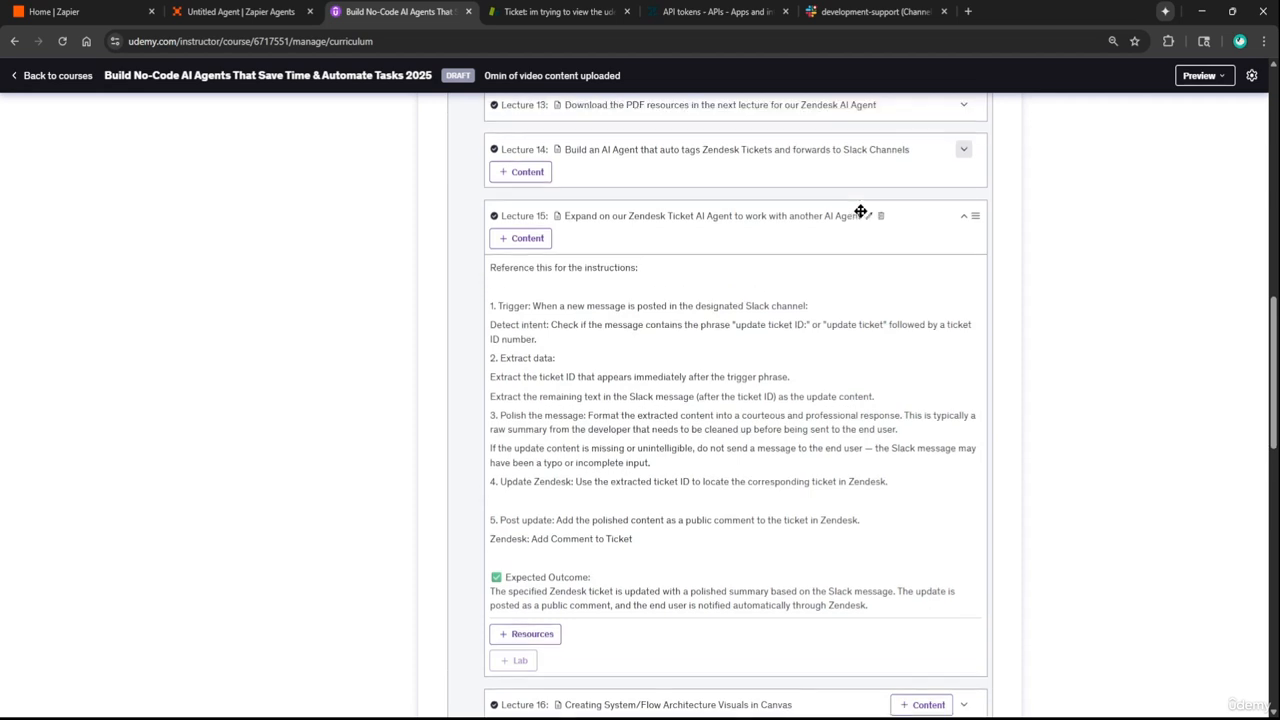
pyautogui.scroll(-1, 657, 247)
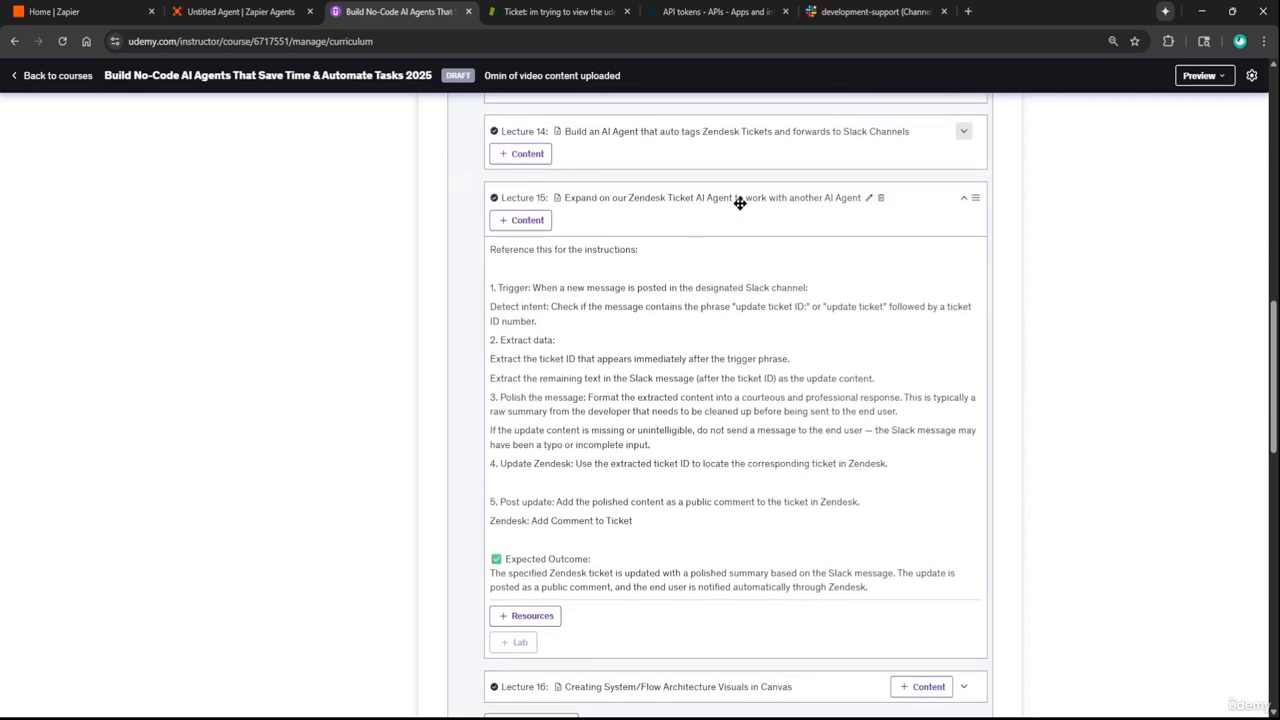
pyautogui.click(526, 293)
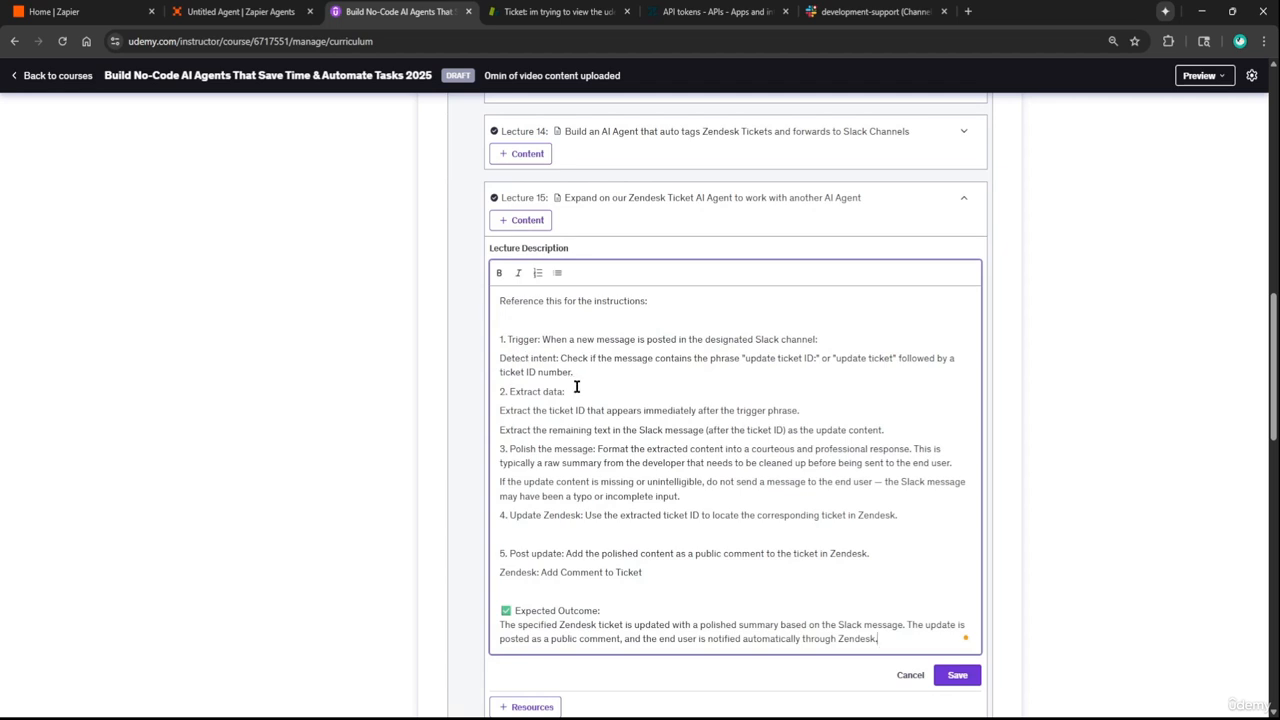
pyautogui.scroll(-1, 577, 386)
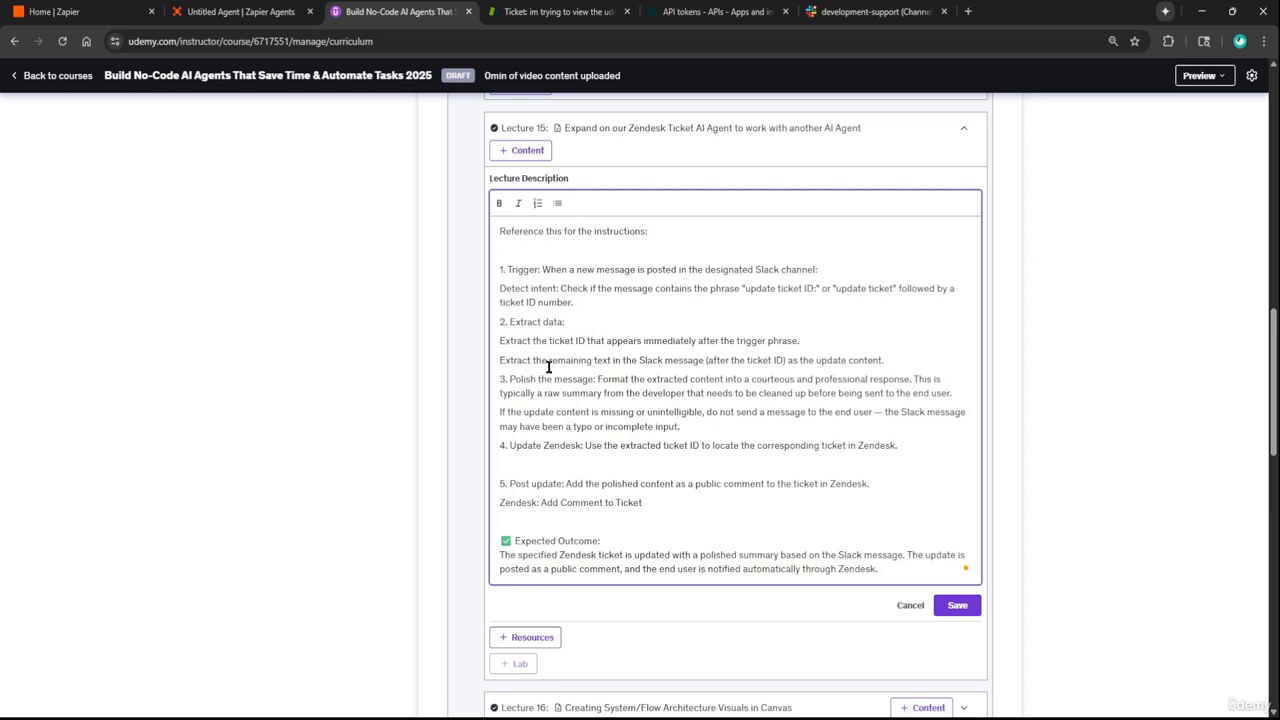
pyautogui.click(560, 11)
# Open Slack's billing-support channel and select the reply text in the 'update ticket 6' messages
pyautogui.click(875, 11)
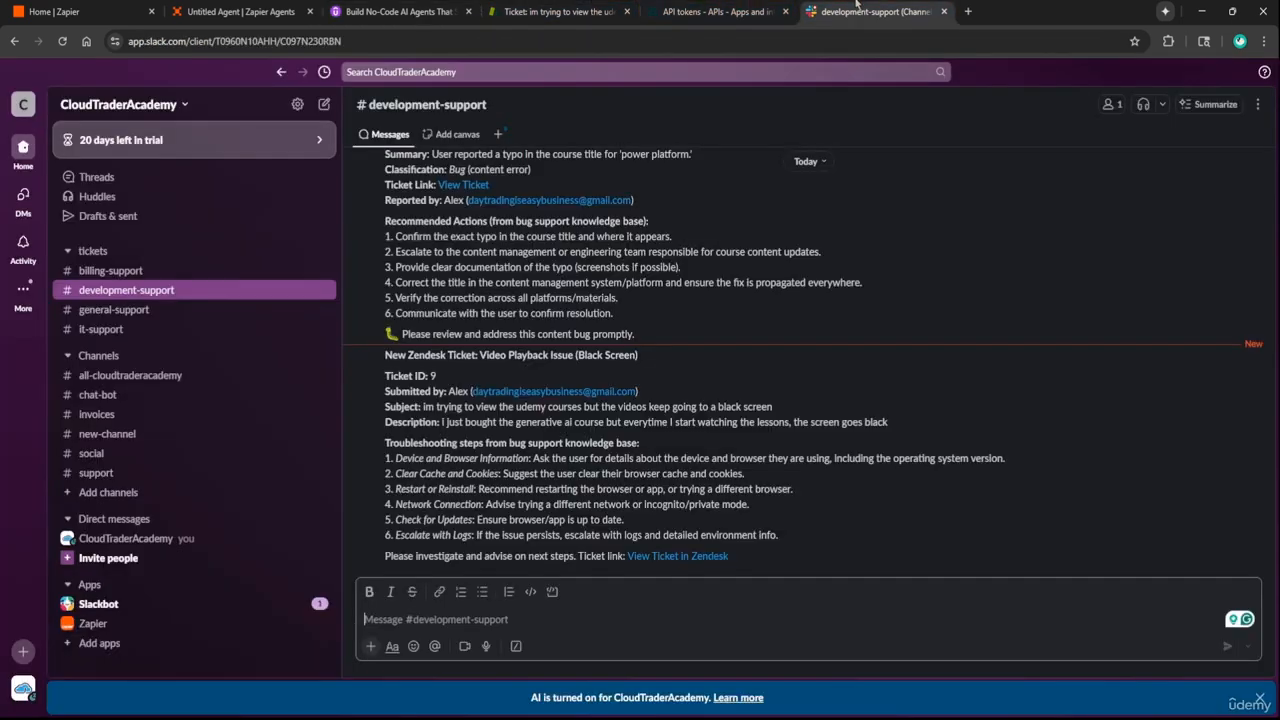
pyautogui.click(111, 270)
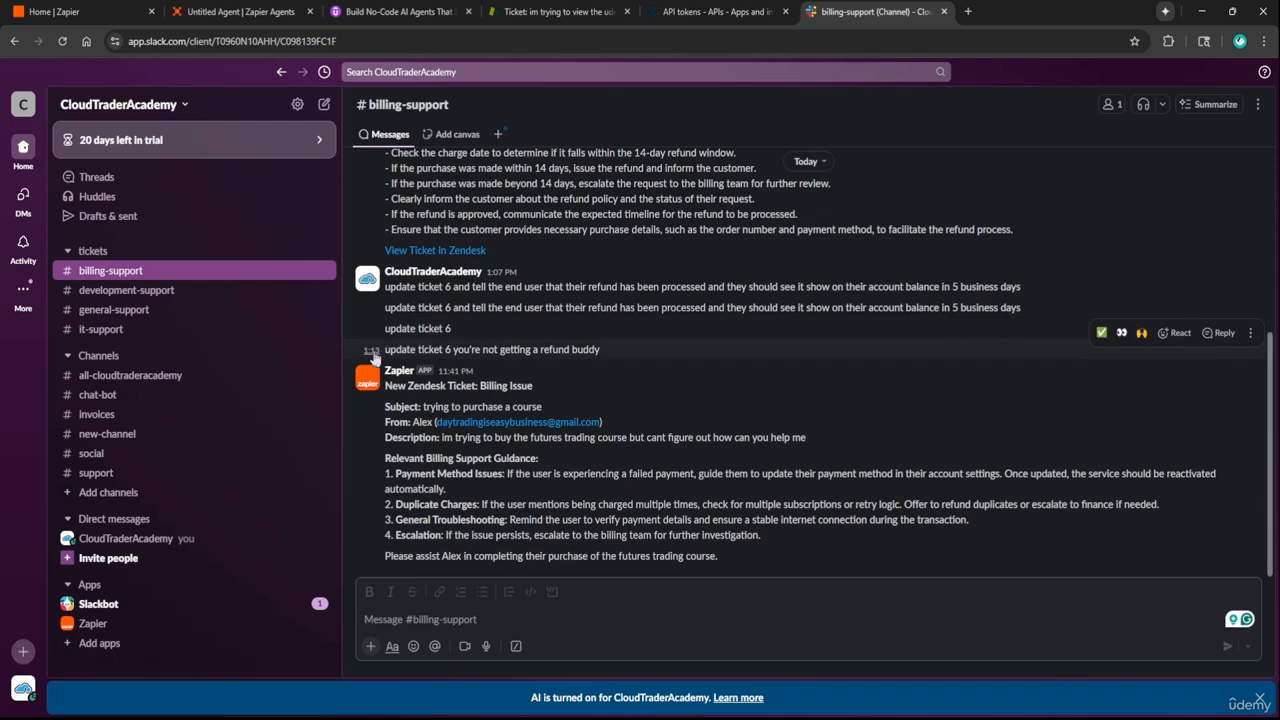
pyautogui.moveTo(385, 349); pyautogui.dragTo(456, 347)
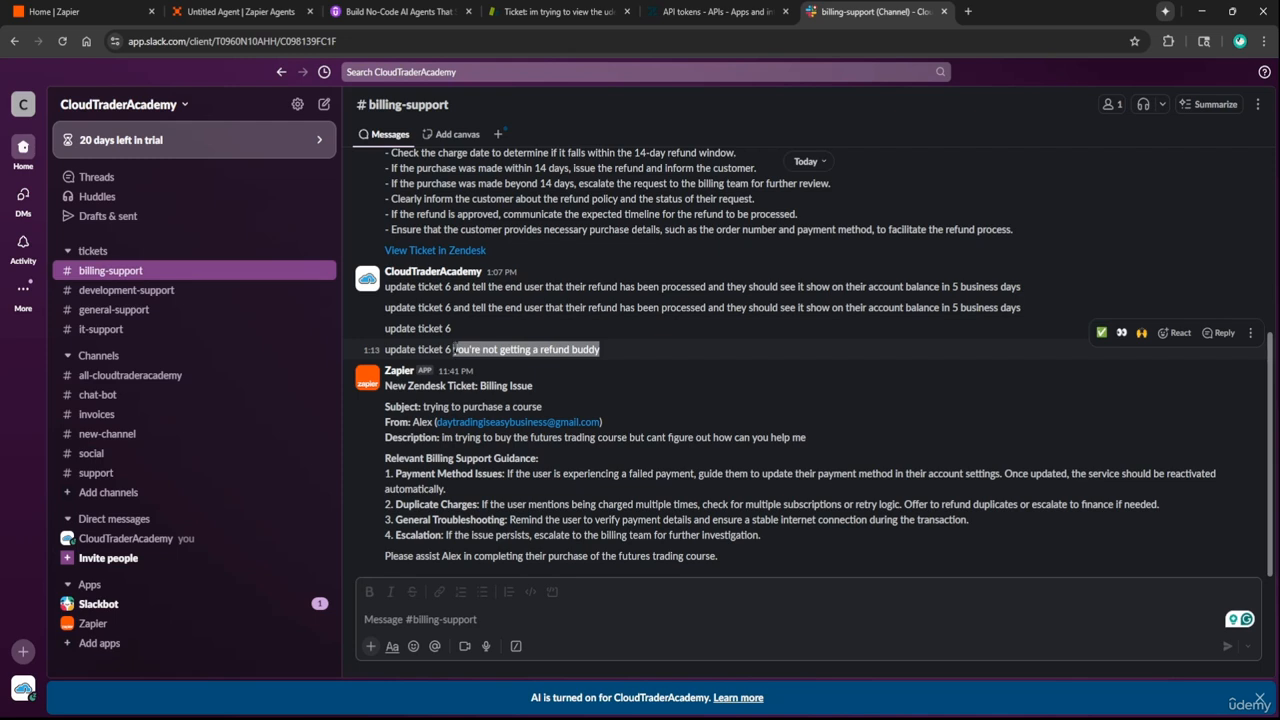
pyautogui.click(602, 350)
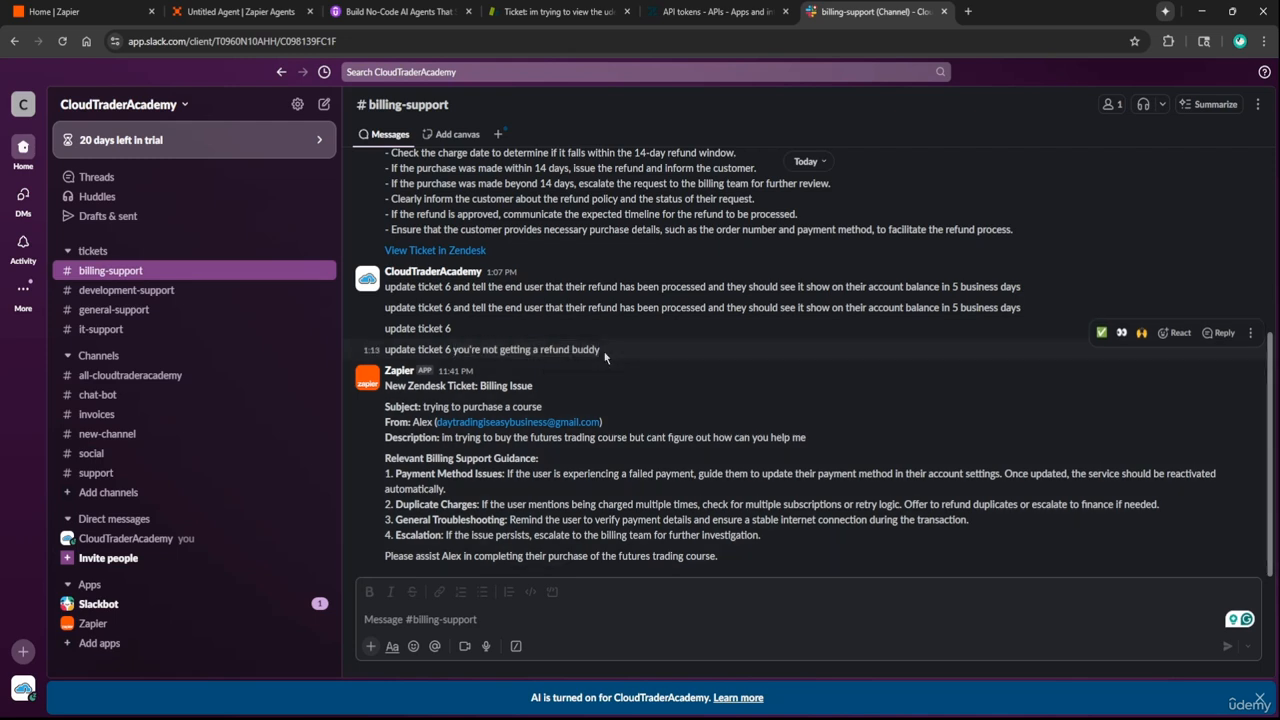
pyautogui.moveTo(602, 350); pyautogui.dragTo(454, 349)
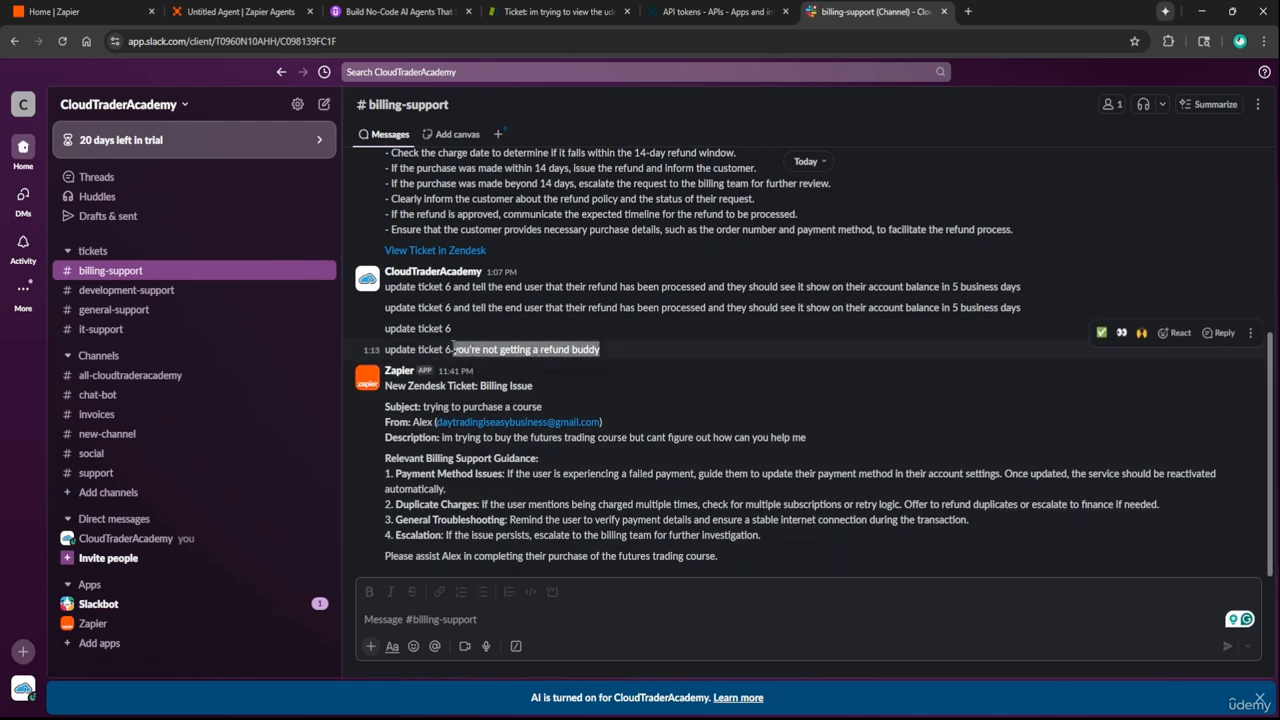
pyautogui.click(613, 352)
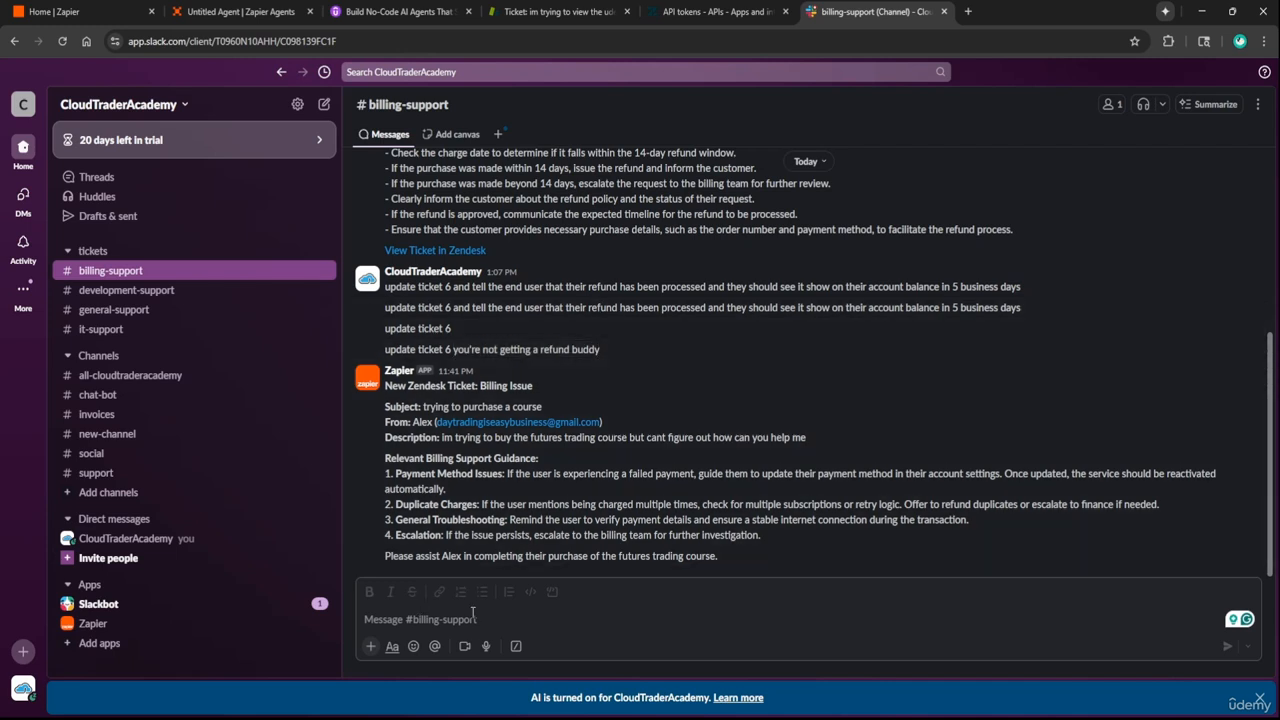
# Examine the 'update ticket 6' lines and the ticket number 6 in billing-support
pyautogui.click(430, 533)
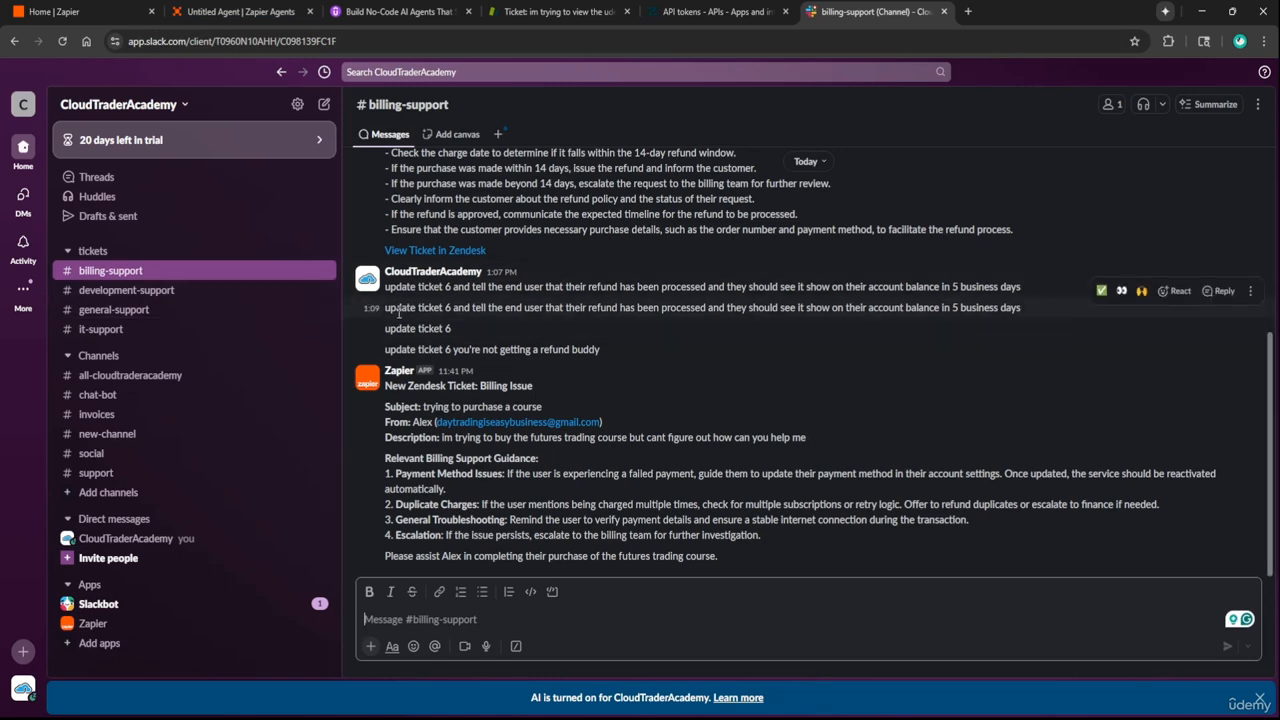
pyautogui.doubleClick(447, 307)
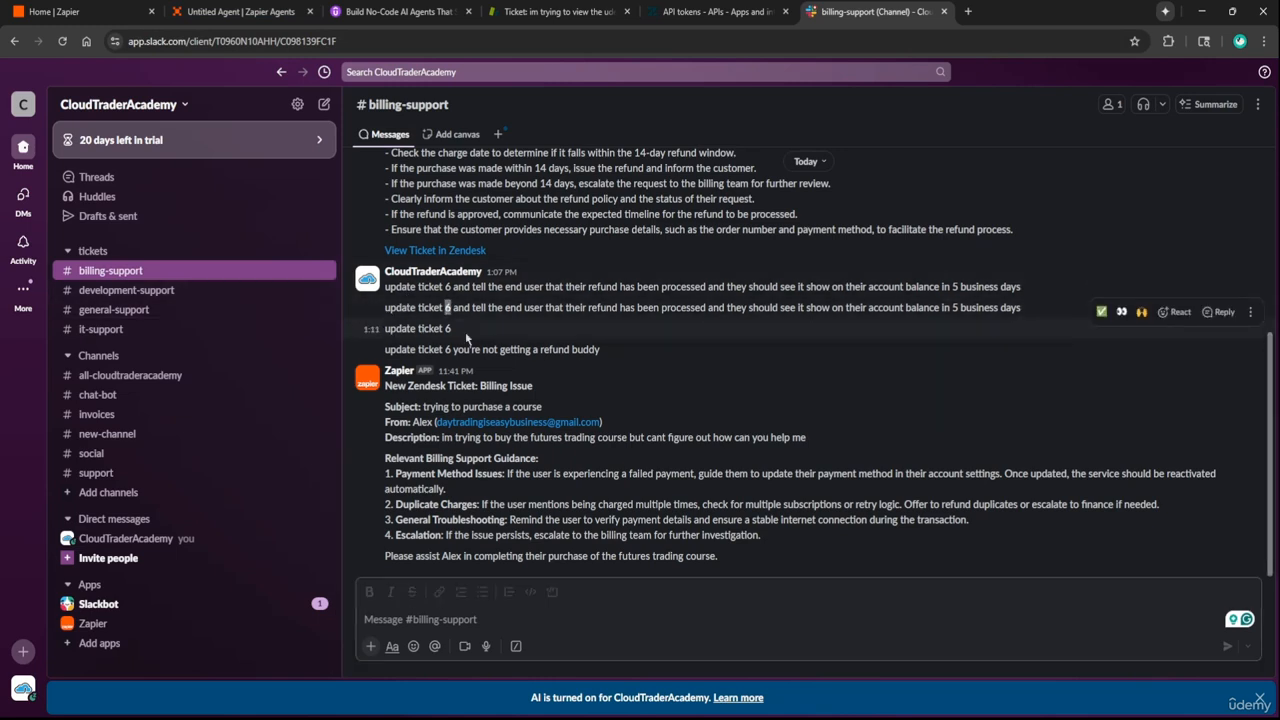
pyautogui.moveTo(458, 307); pyautogui.dragTo(1000, 286)
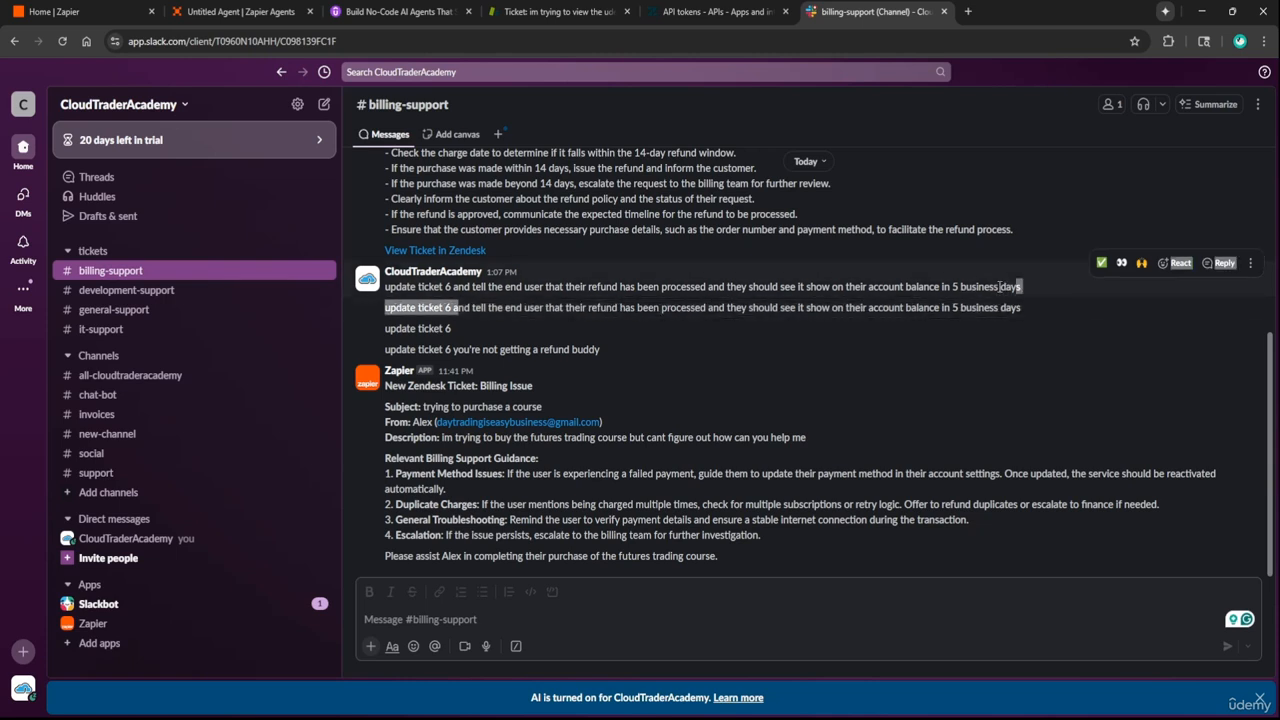
pyautogui.moveTo(463, 310); pyautogui.dragTo(1020, 309)
pyautogui.click(241, 8)
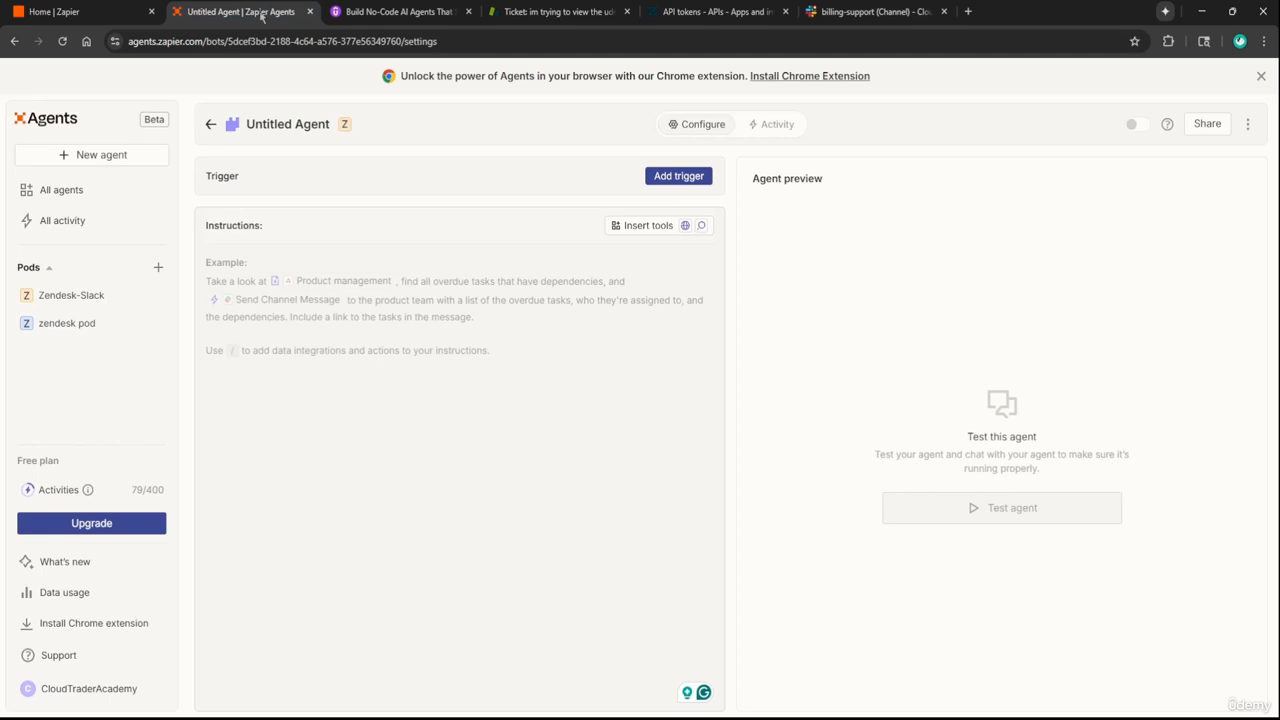
# Copy the Lecture 15 instruction text and paste it into the Untitled Agent's instructions
pyautogui.click(403, 6)
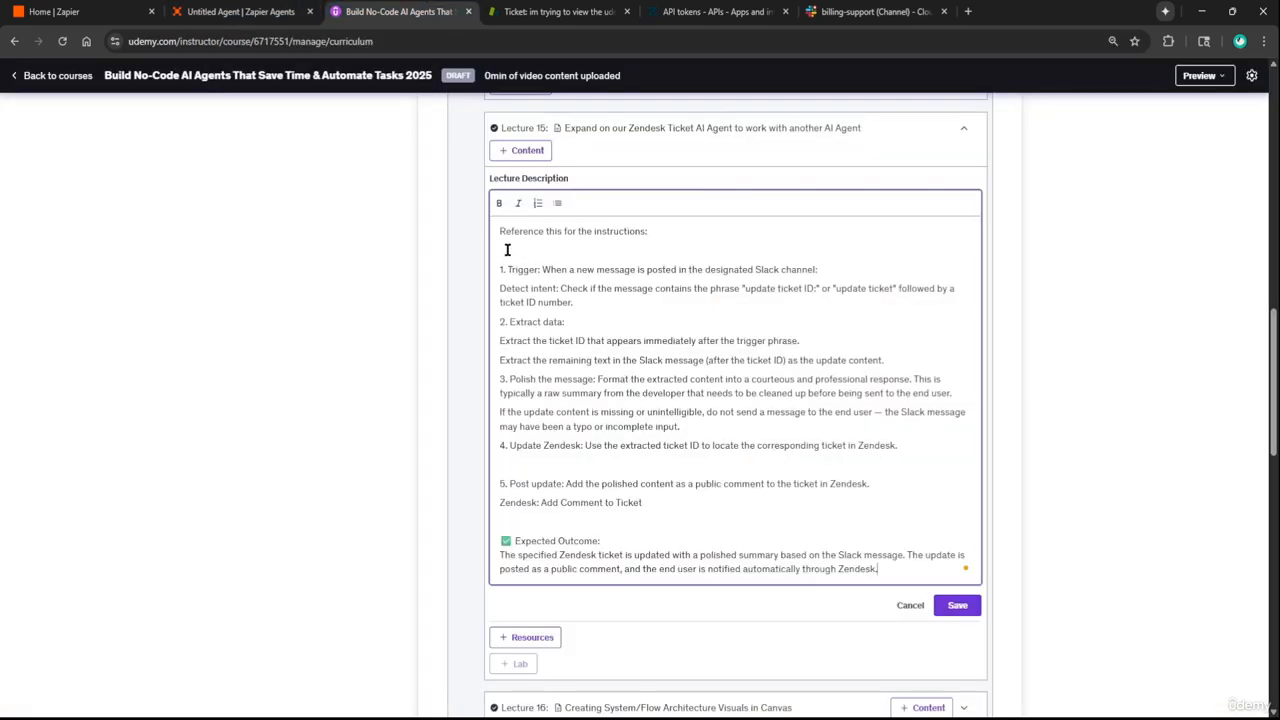
pyautogui.moveTo(503, 250); pyautogui.dragTo(944, 621)
pyautogui.hotkey('ctrl', 'c')
pyautogui.click(955, 606)
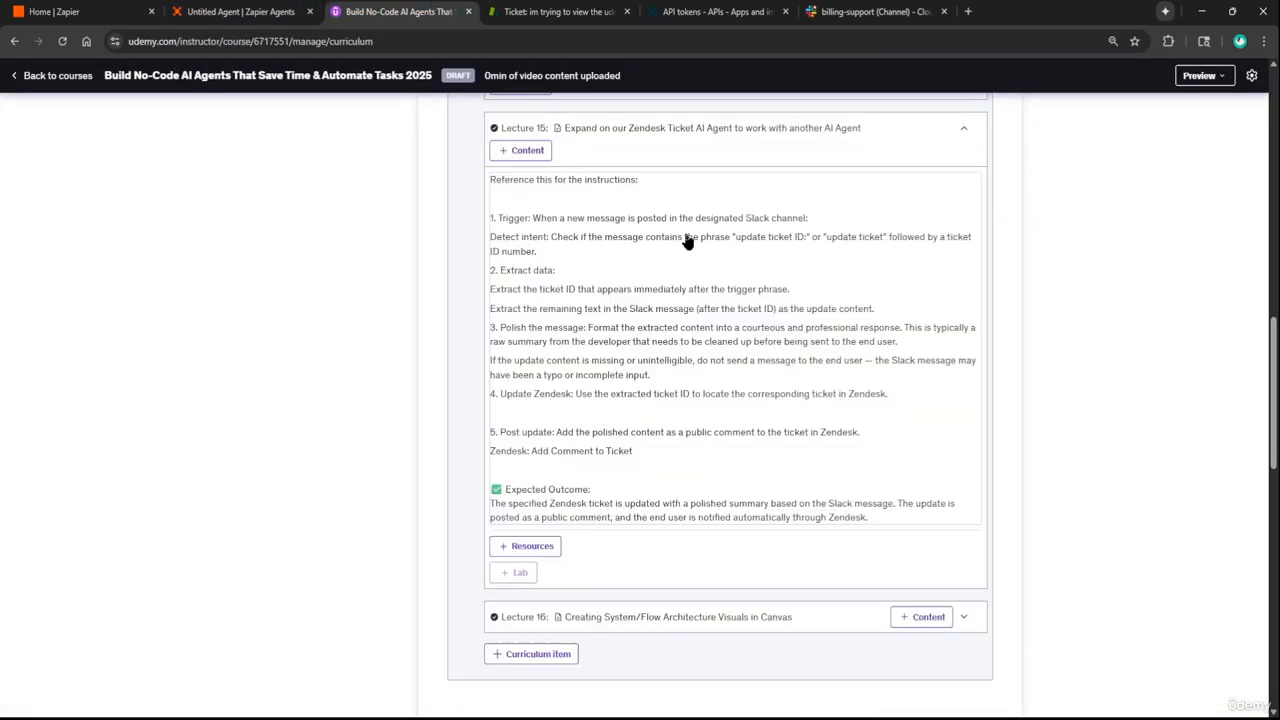
pyautogui.click(276, 8)
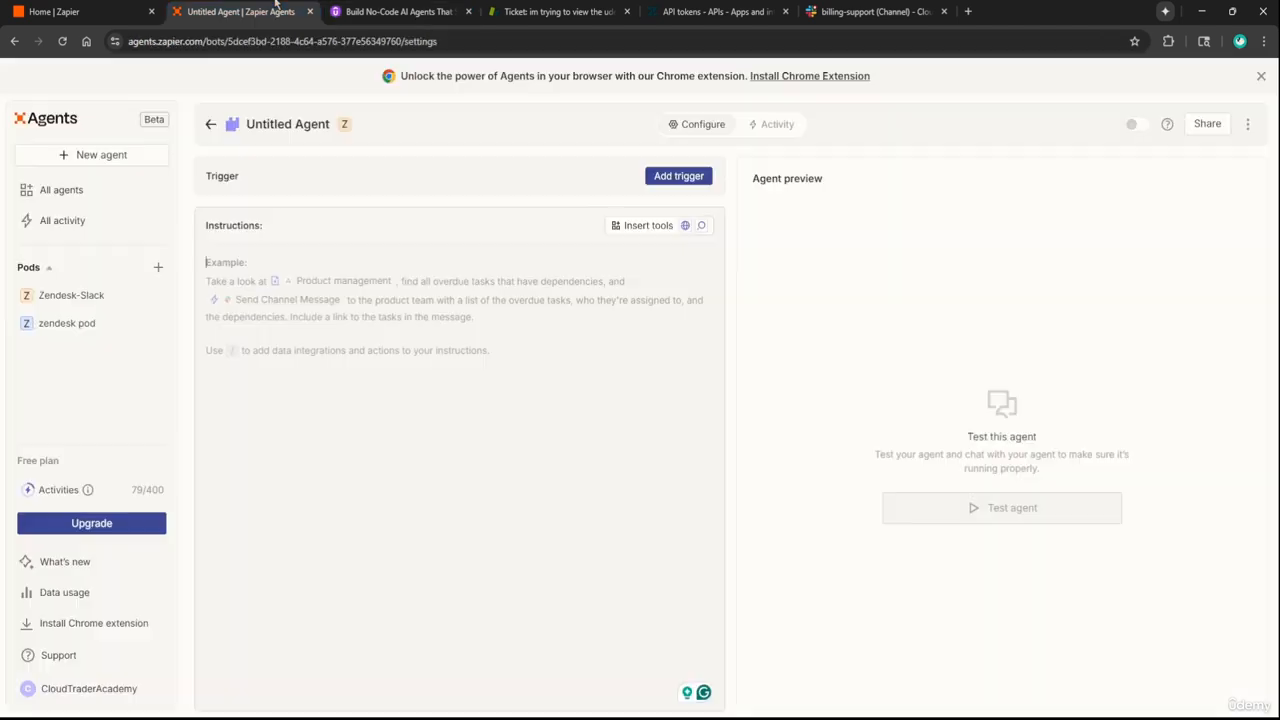
pyautogui.hotkey('ctrl', 'v')
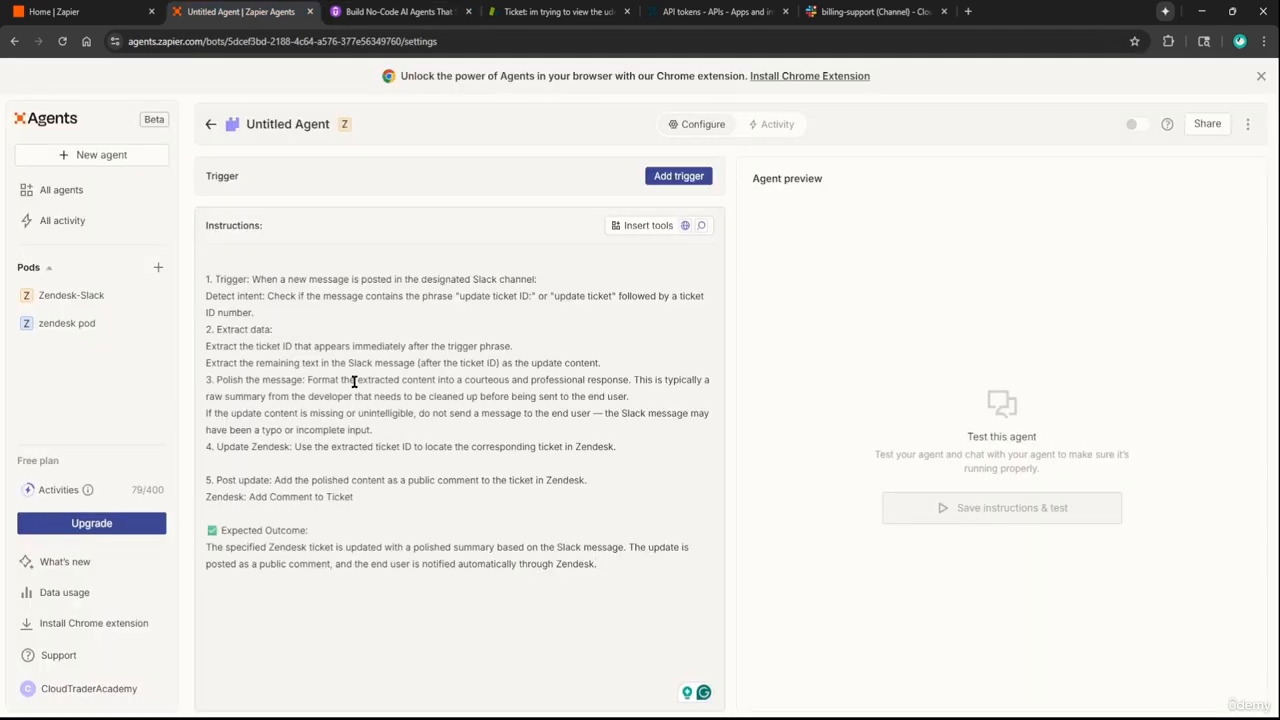
# Add a Slack 'New Message Posted to Channel' trigger to the agent
pyautogui.click(679, 176)
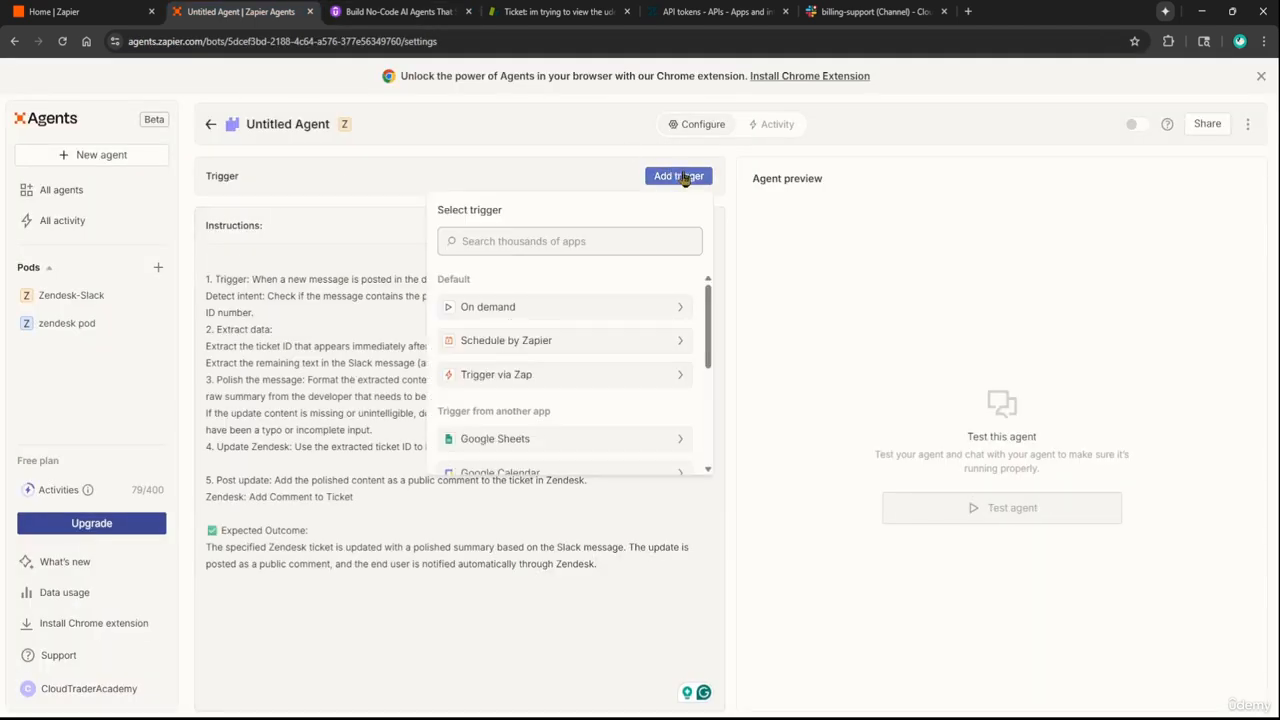
pyautogui.write('slack')
pyautogui.click(448, 257)
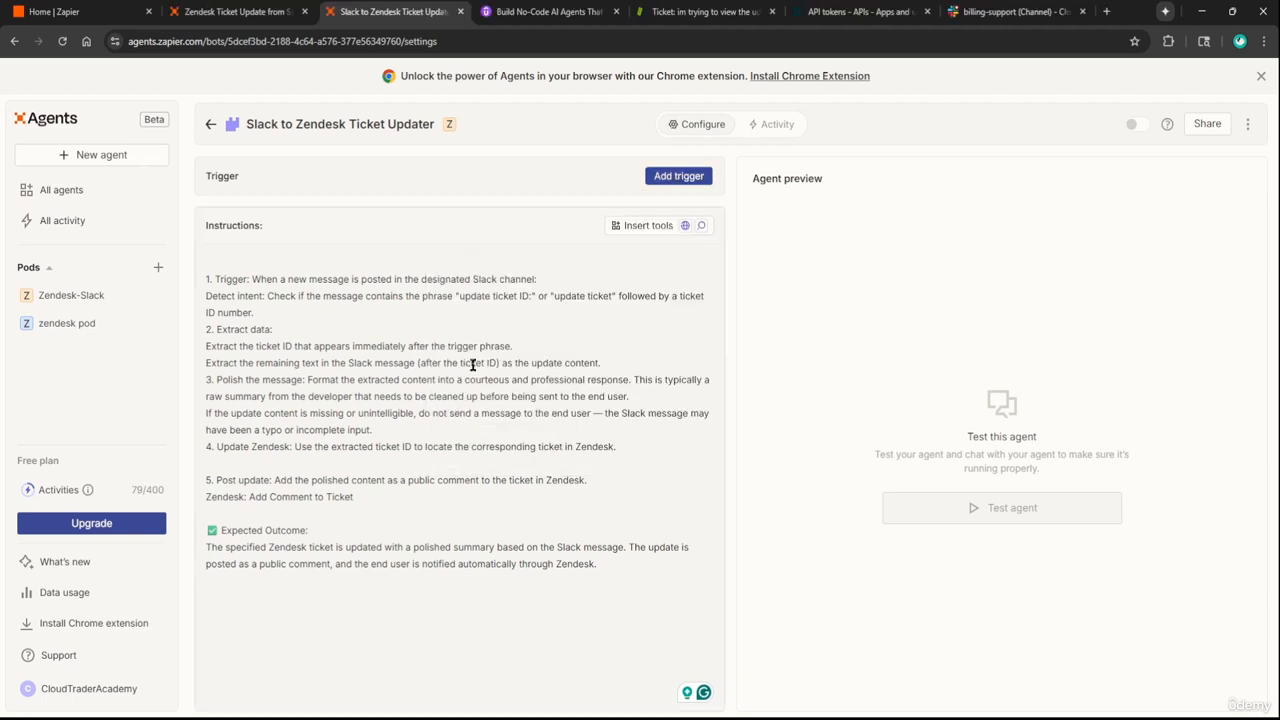
pyautogui.click(680, 177)
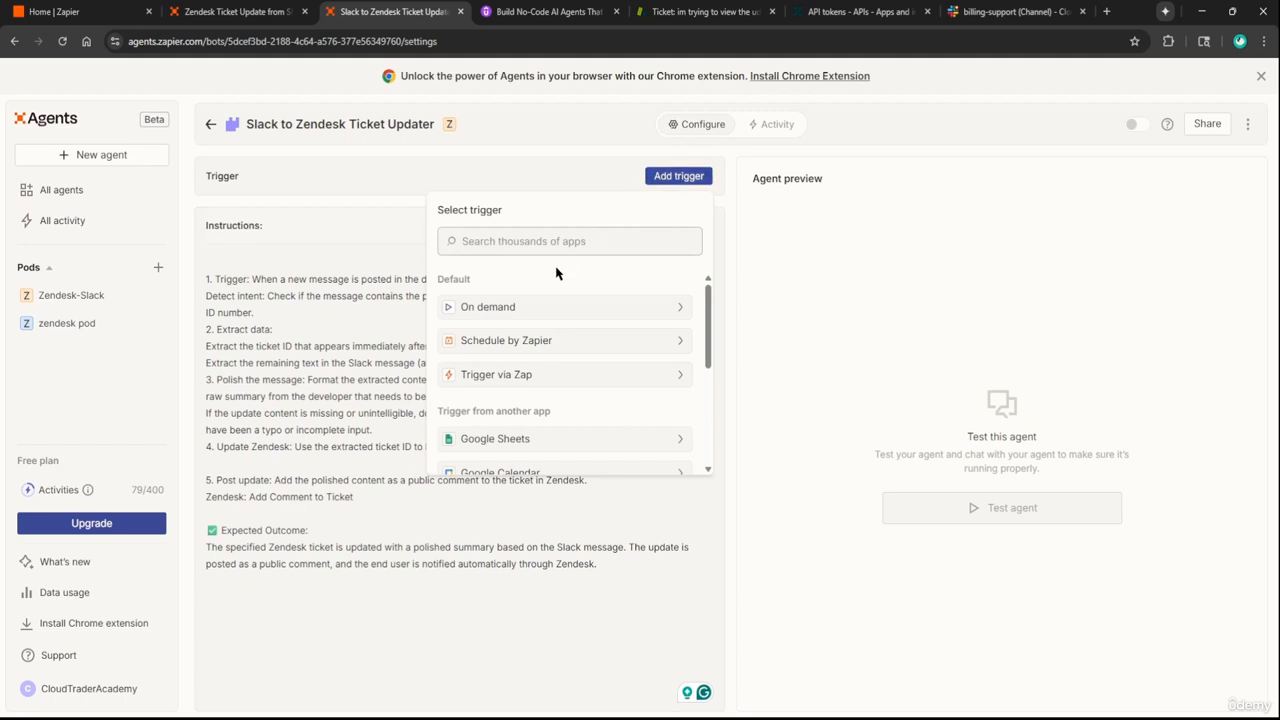
pyautogui.write('slack')
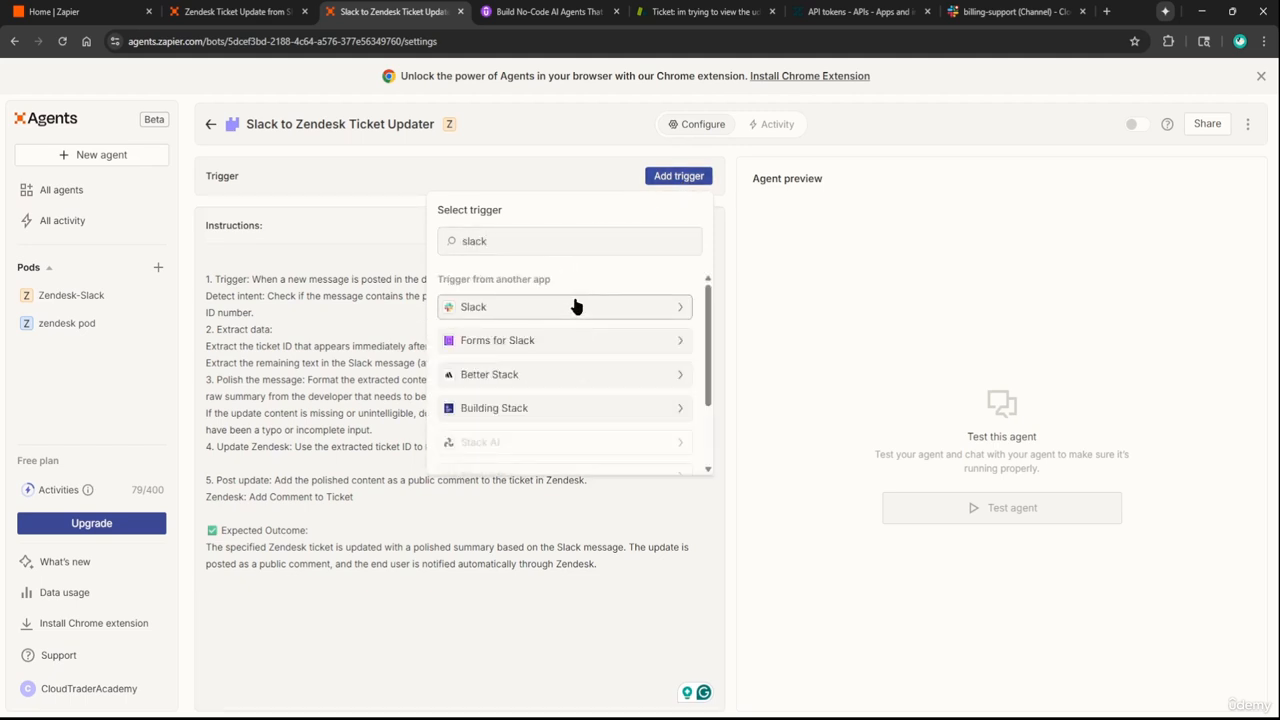
pyautogui.click(575, 306)
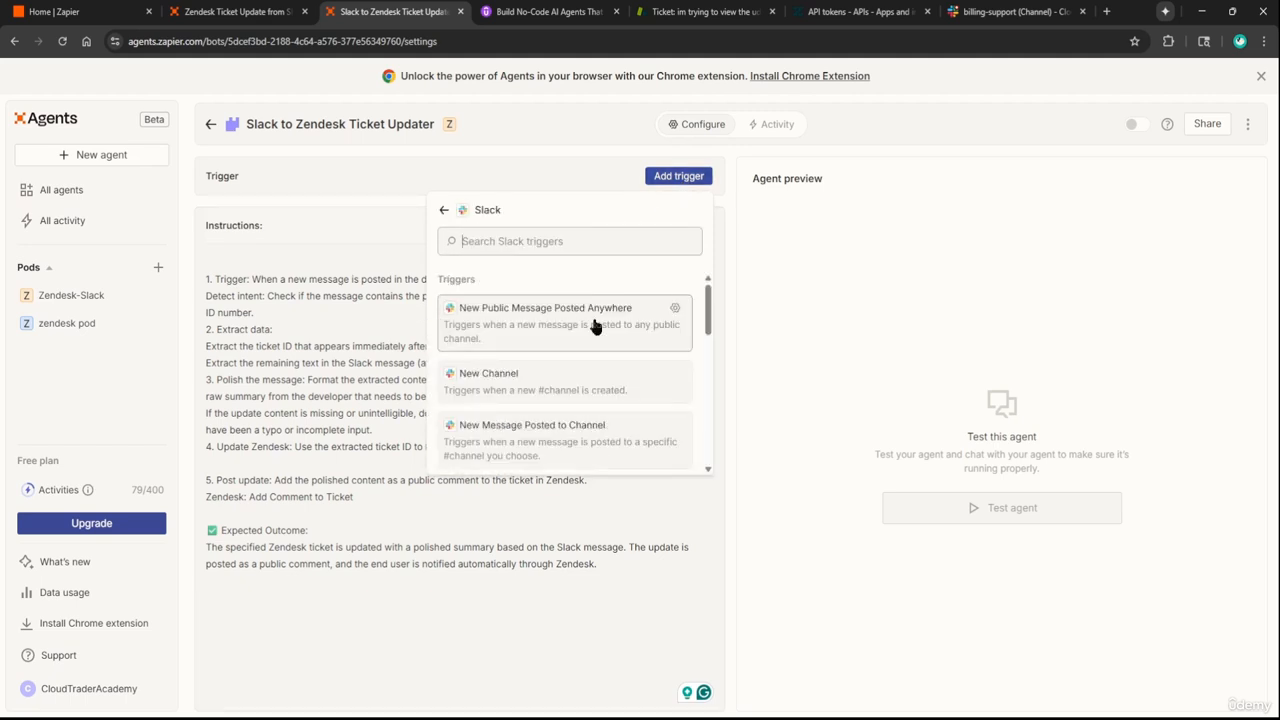
pyautogui.click(578, 449)
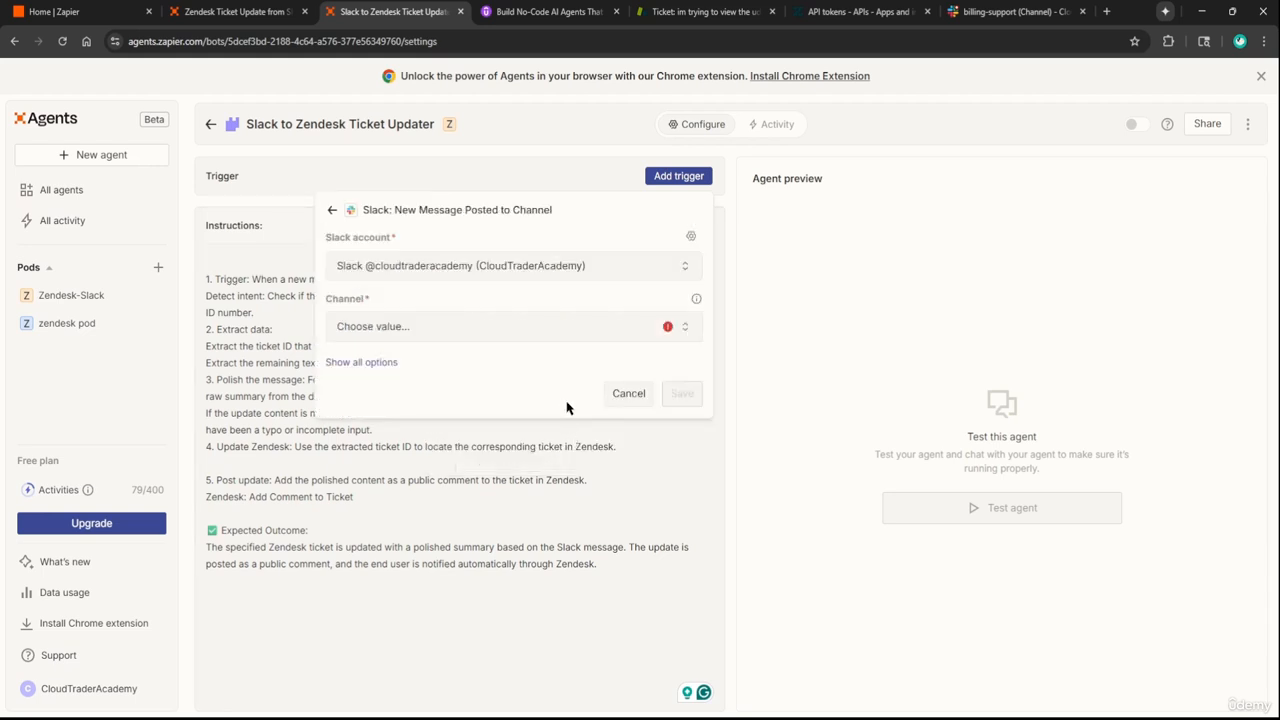
# Set the trigger's channel to development-support and save it
pyautogui.click(487, 335)
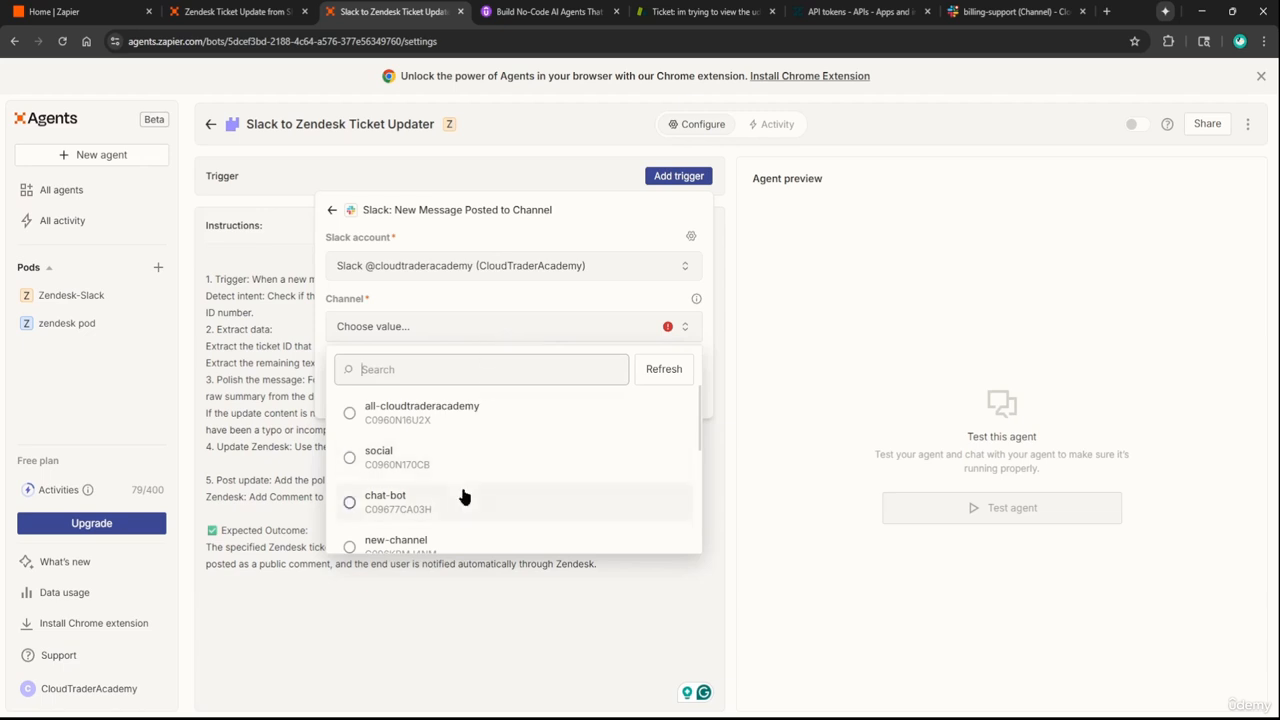
pyautogui.scroll(-5, 463, 495)
pyautogui.scroll(-2, 460, 488)
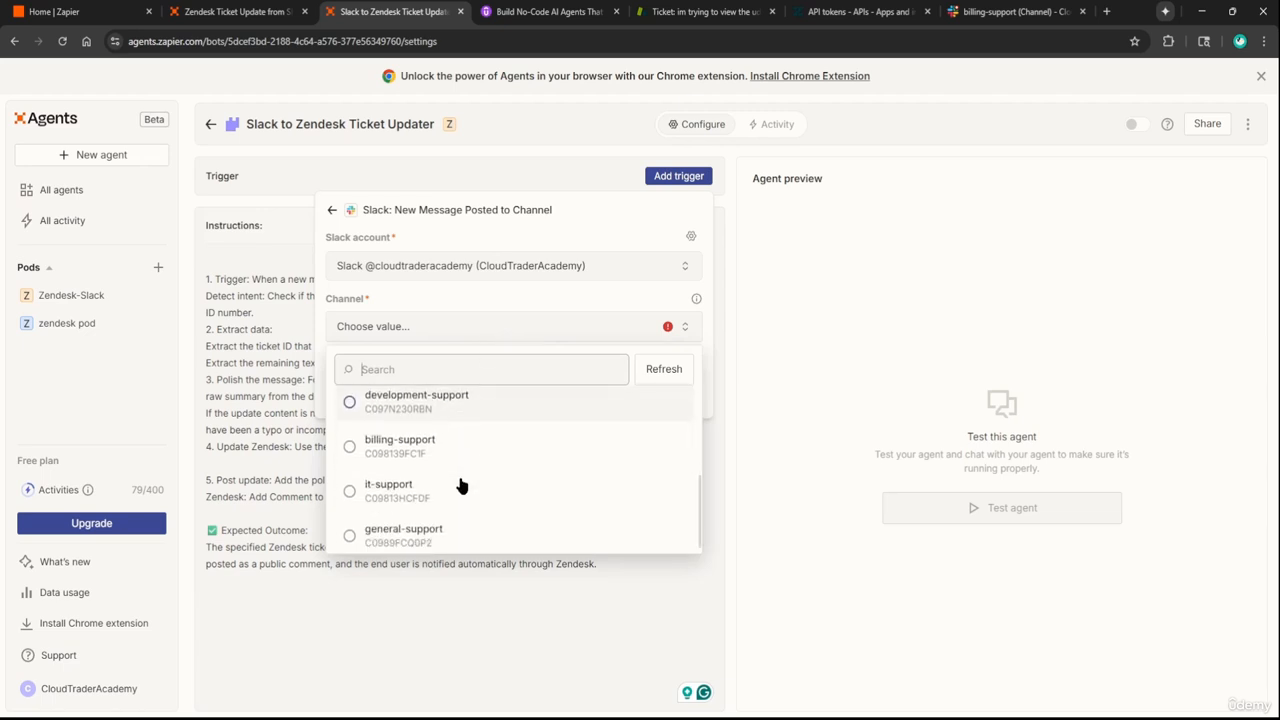
pyautogui.scroll(2, 460, 486)
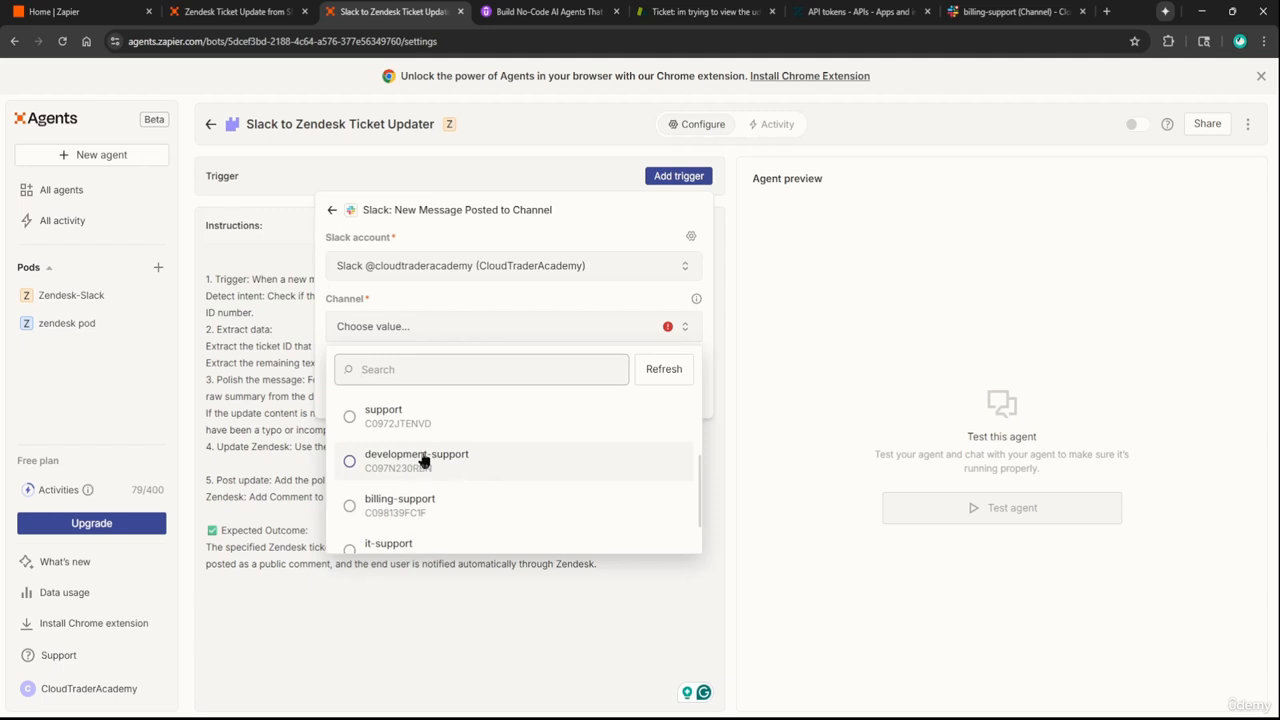
pyautogui.click(402, 461)
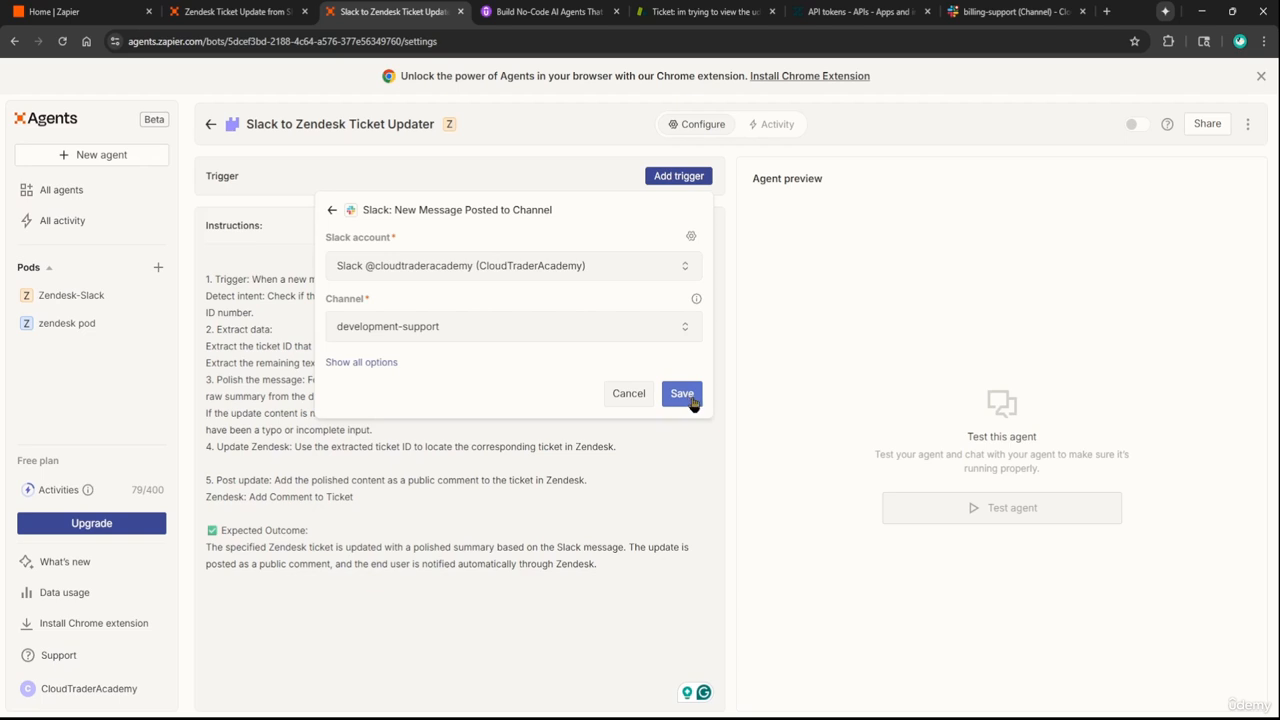
pyautogui.click(684, 396)
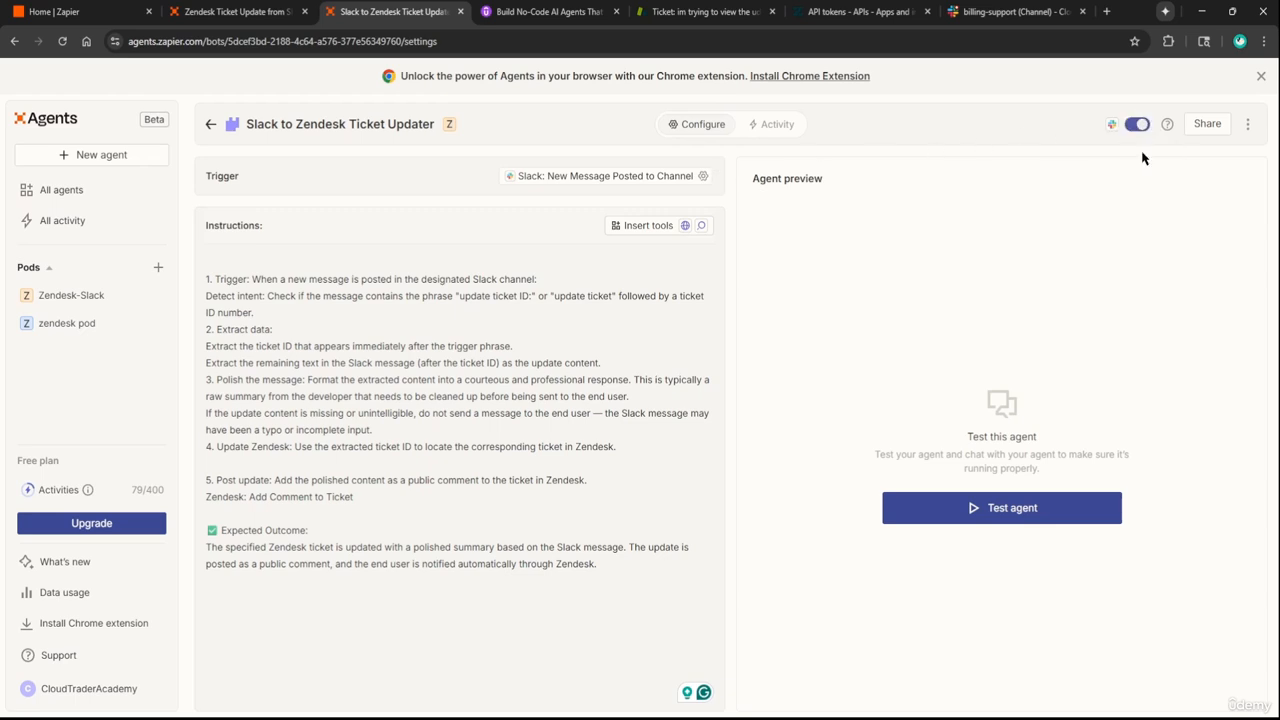
# Try adding the updater agent to a pod, then close the Add to pod dialog
pyautogui.click(1246, 124)
pyautogui.click(1203, 159)
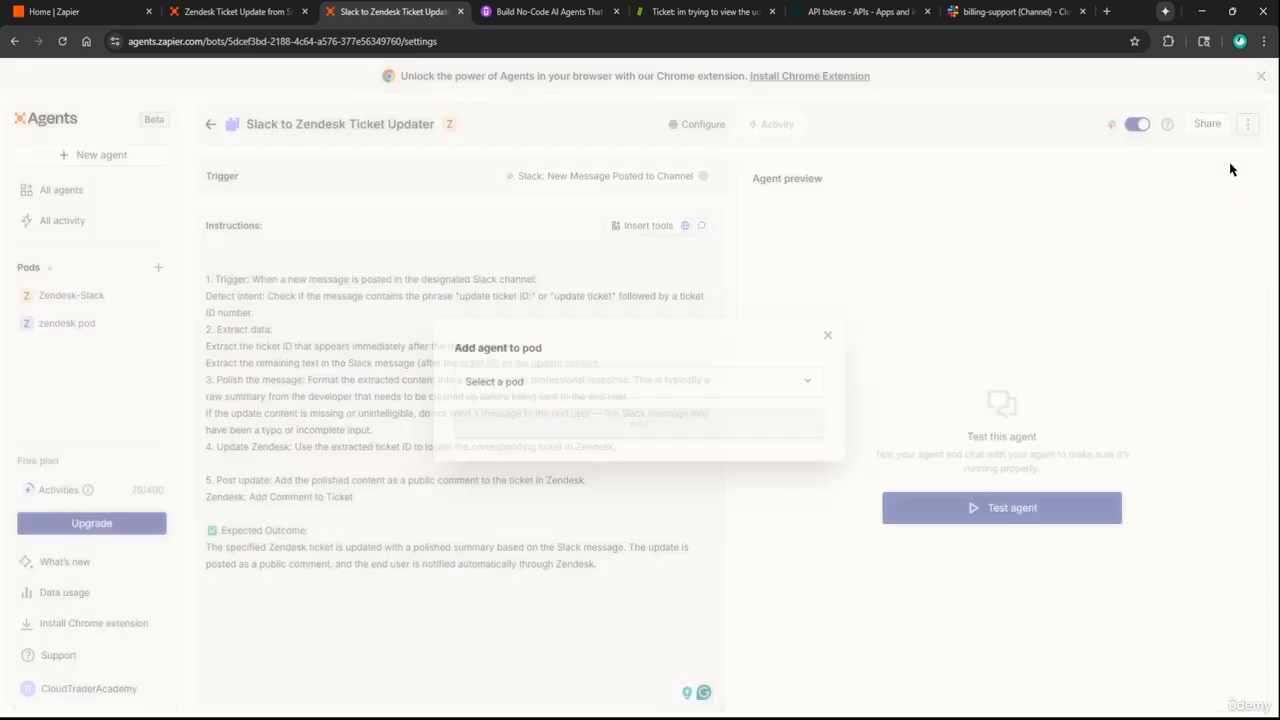
pyautogui.click(589, 379)
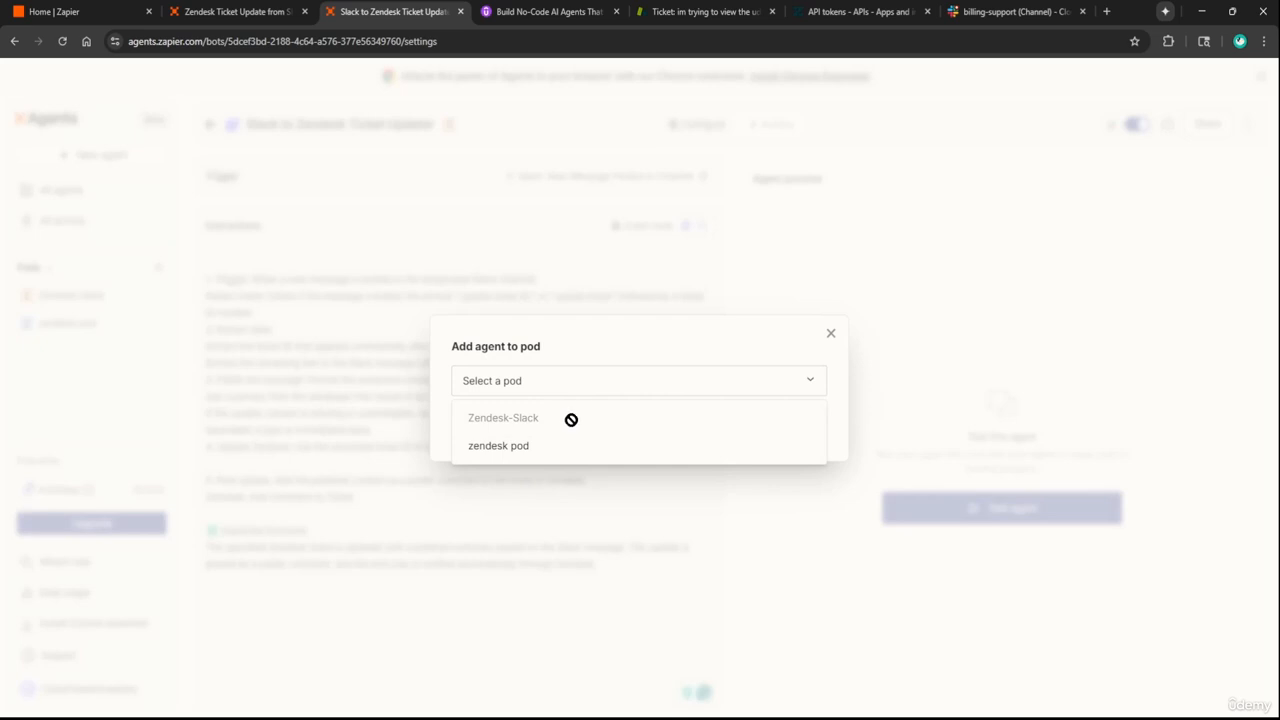
pyautogui.moveTo(521, 419); pyautogui.dragTo(528, 420)
pyautogui.click(830, 333)
pyautogui.click(830, 333)
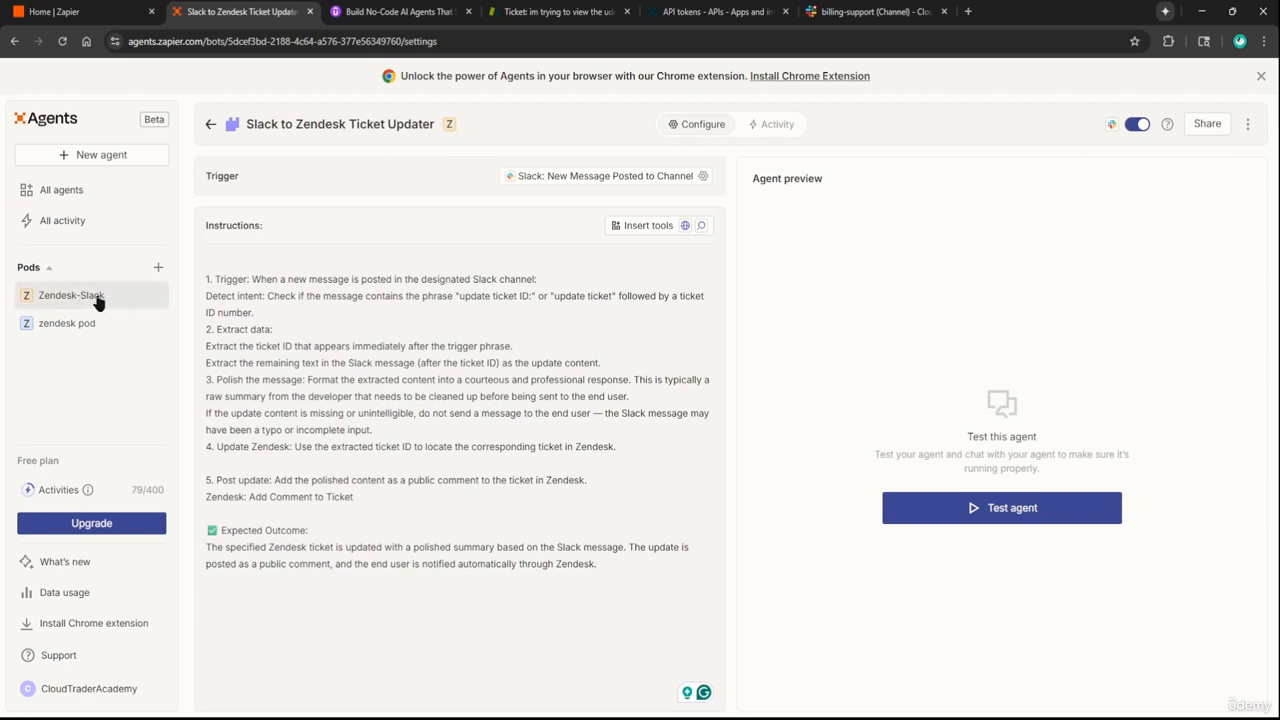
# Duplicate the Slack to Zendesk Ticket Updater agent
pyautogui.click(1248, 124)
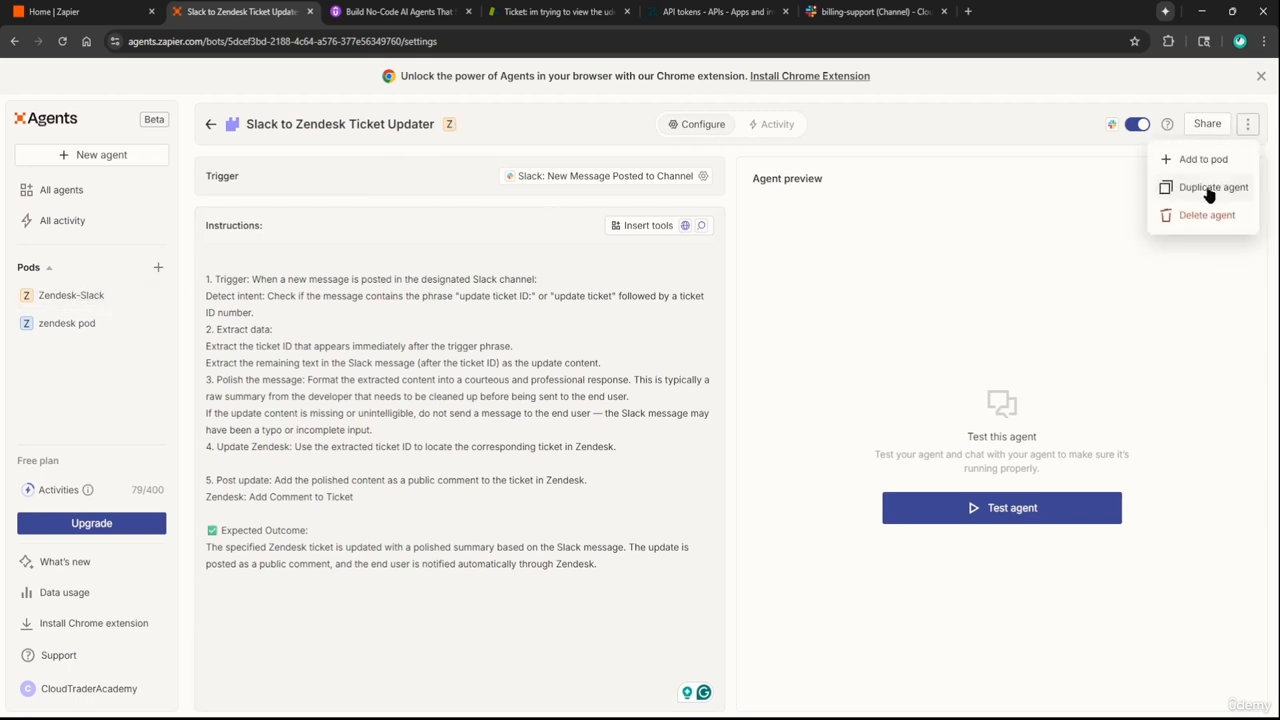
pyautogui.click(600, 134)
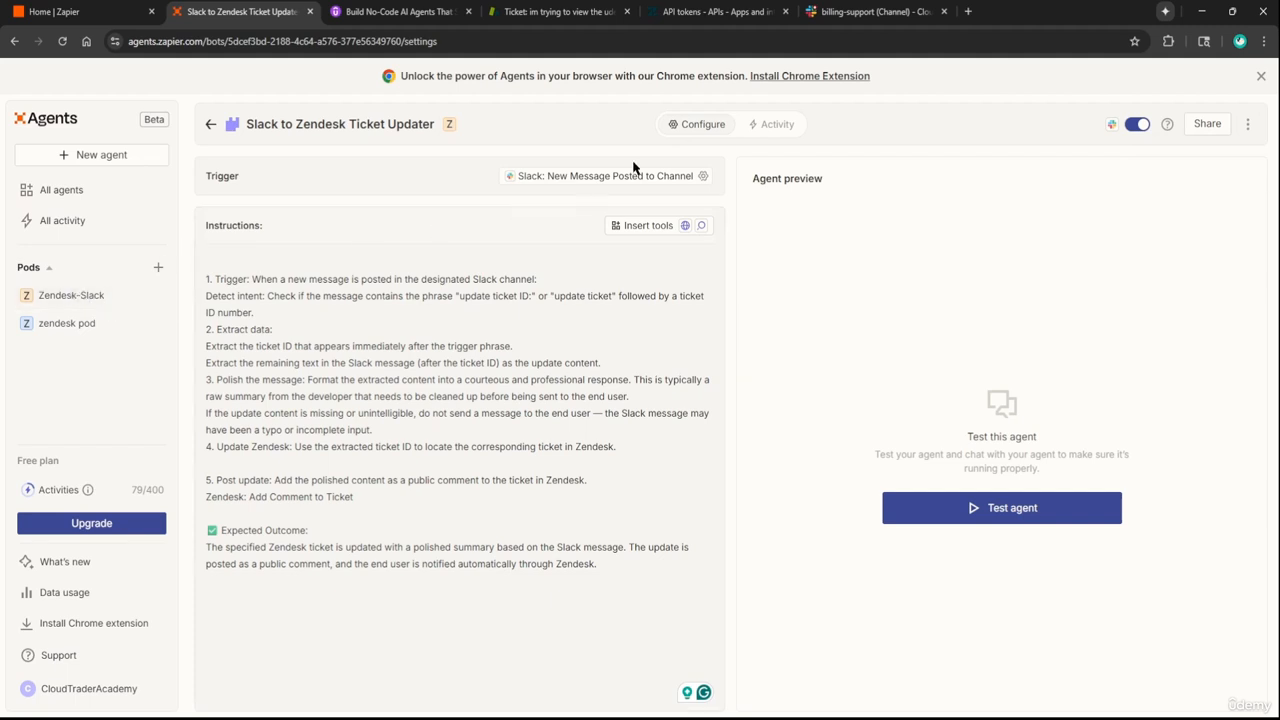
pyautogui.click(1248, 124)
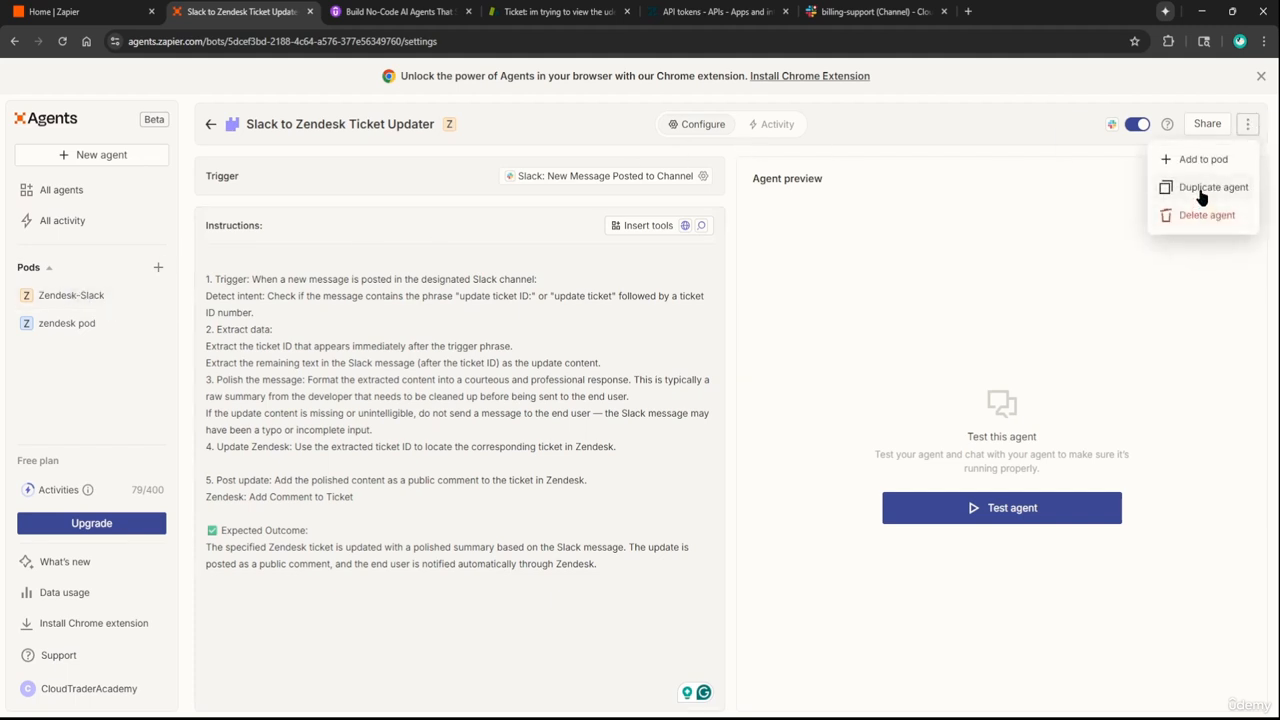
pyautogui.click(1202, 193)
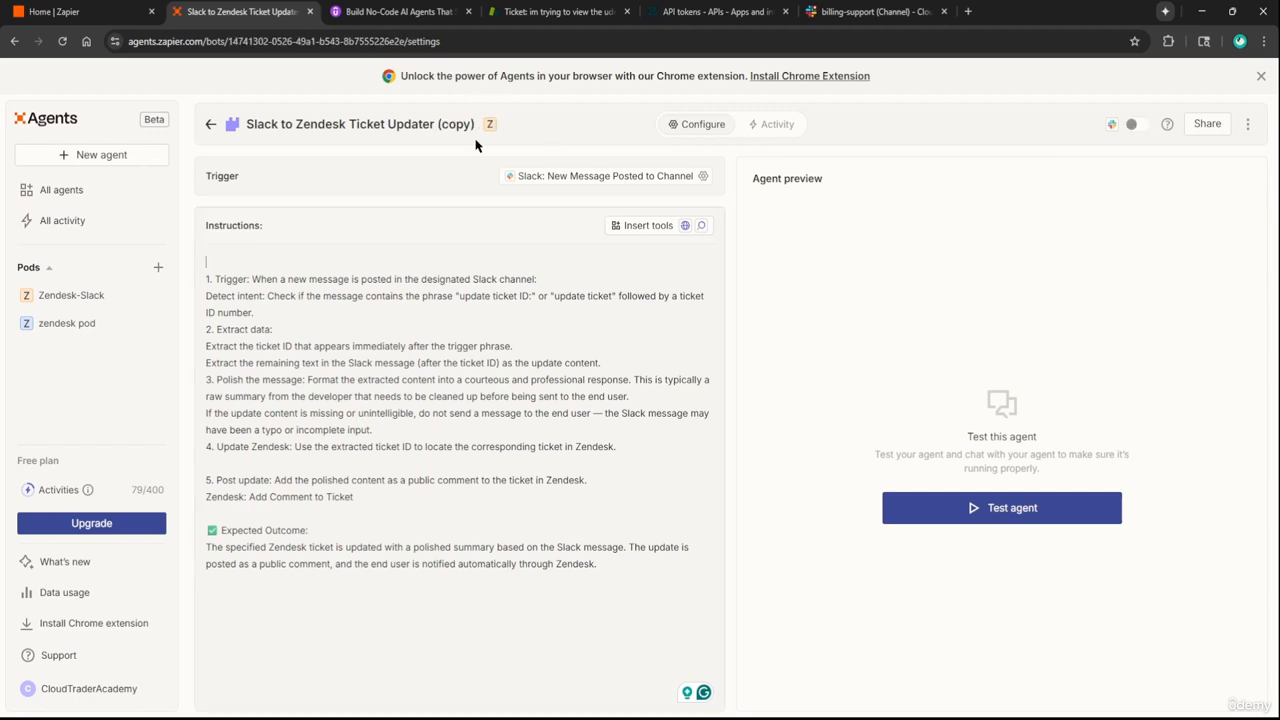
# Switch the first copy's Slack trigger channel to billing-support and save
pyautogui.click(703, 177)
pyautogui.click(463, 335)
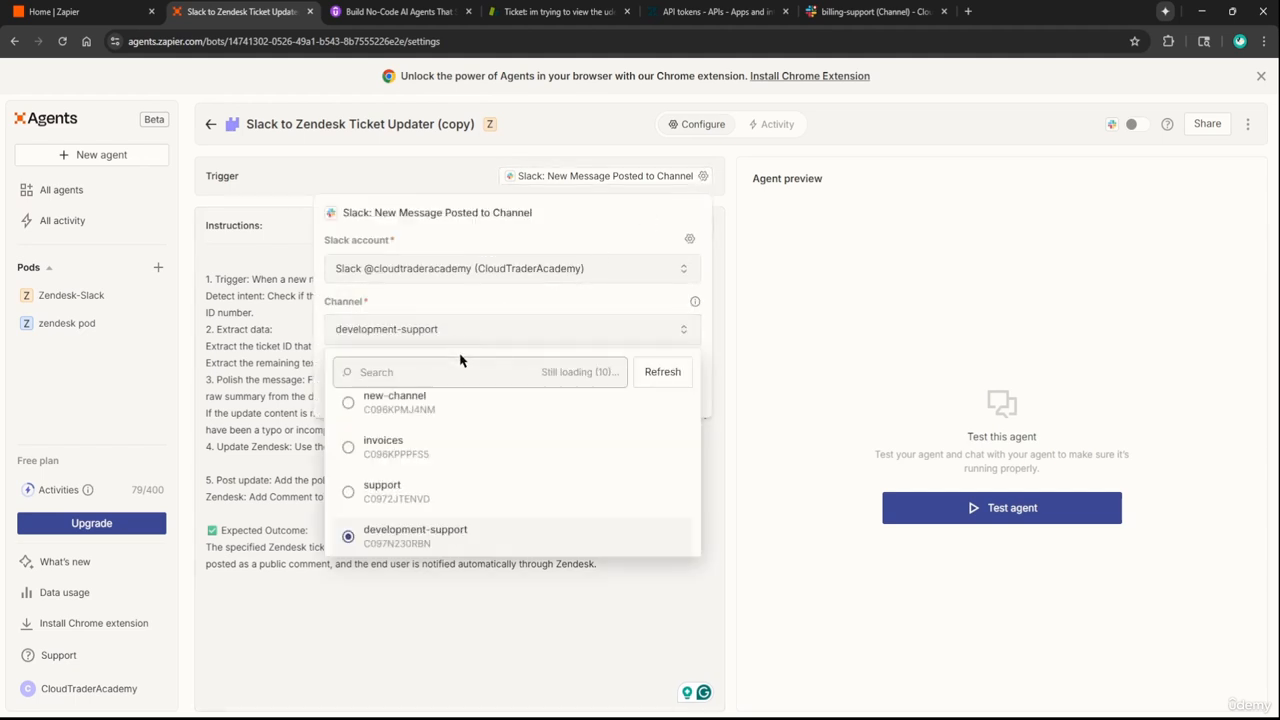
pyautogui.scroll(-3, 462, 458)
pyautogui.click(460, 458)
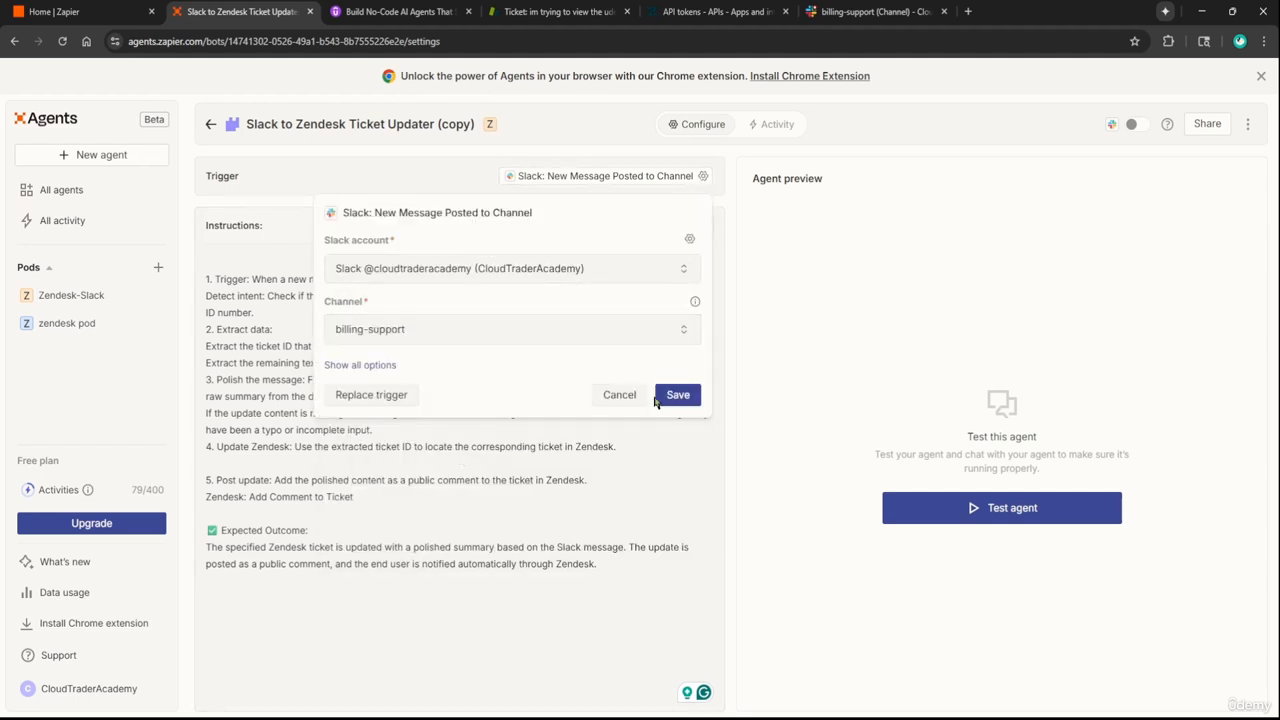
pyautogui.click(679, 397)
# Duplicate the billing-support copy and set its trigger channel to it-support
pyautogui.click(1247, 124)
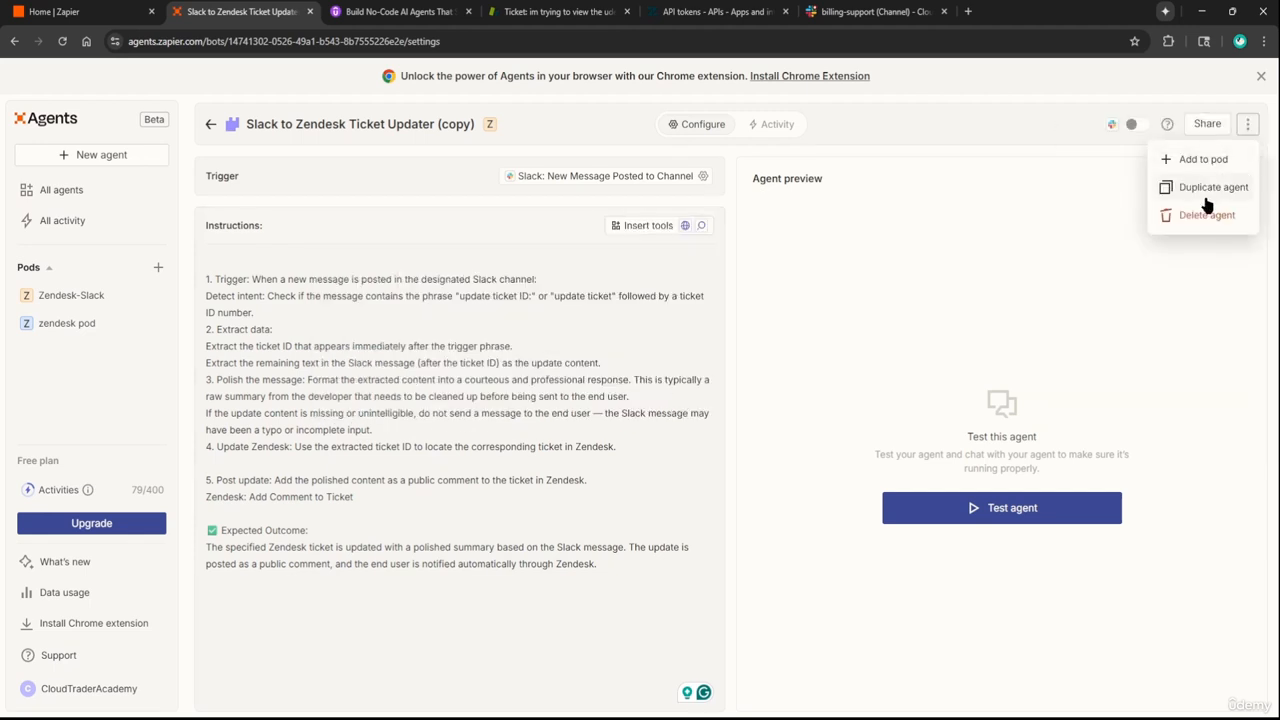
pyautogui.click(1210, 189)
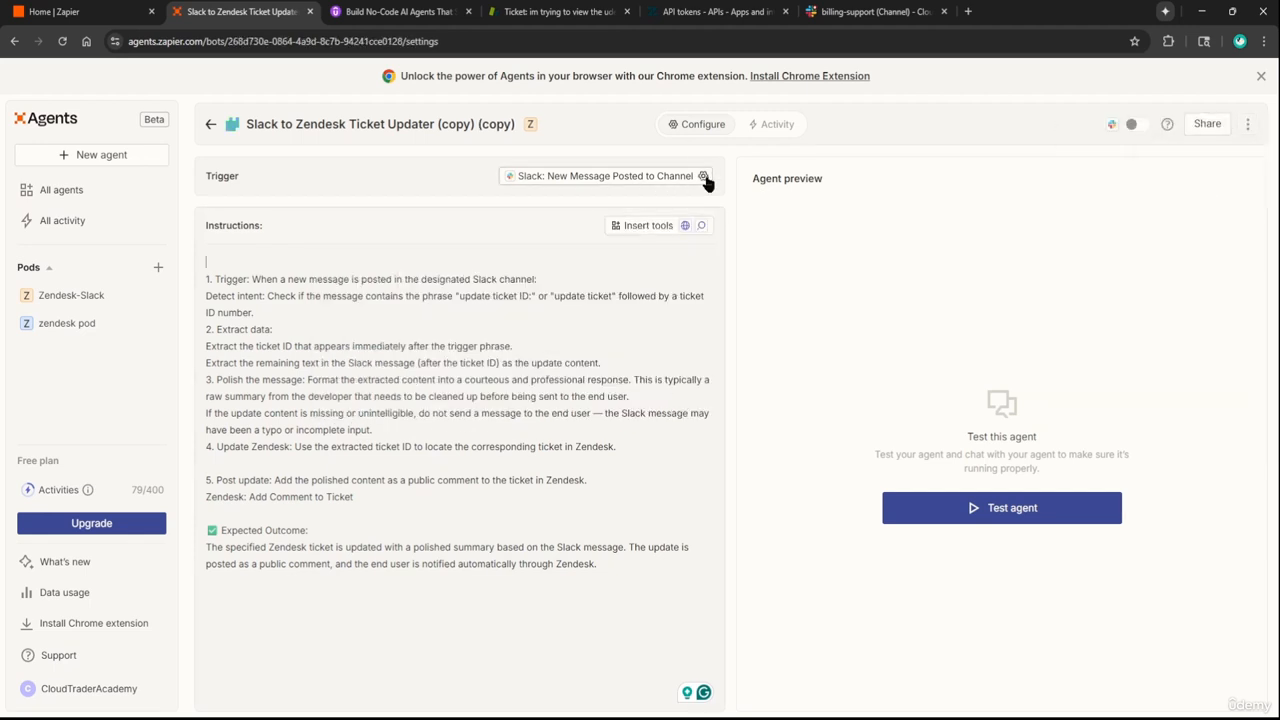
pyautogui.click(703, 176)
pyautogui.click(440, 330)
pyautogui.scroll(-2, 446, 414)
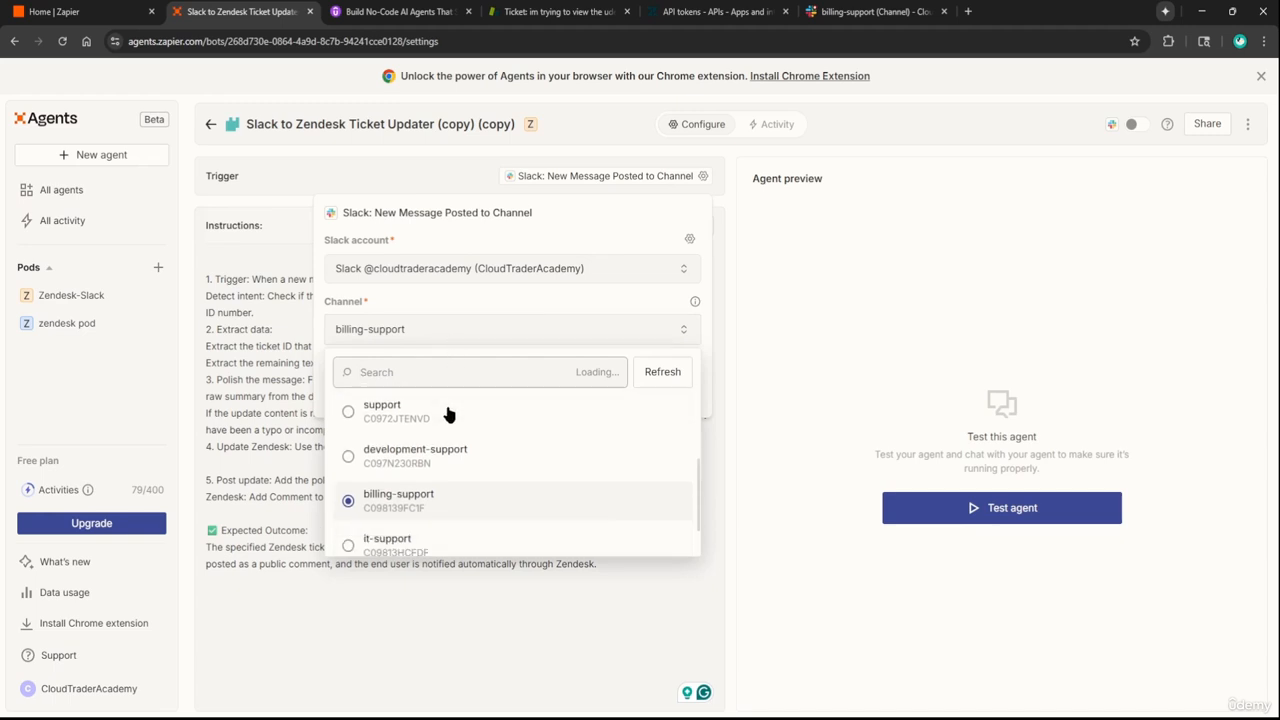
pyautogui.click(425, 511)
pyautogui.click(678, 396)
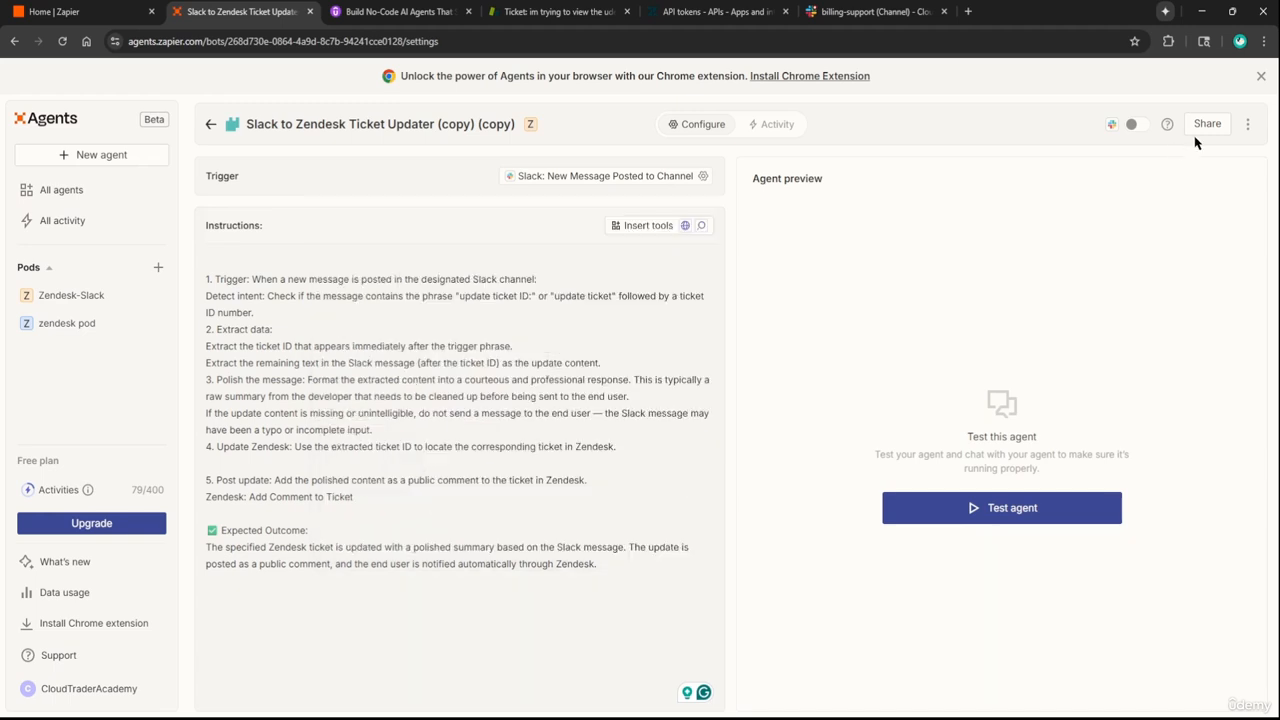
# Duplicate the it-support copy and set its trigger channel to general-support
pyautogui.click(1247, 124)
pyautogui.click(1213, 188)
pyautogui.click(703, 176)
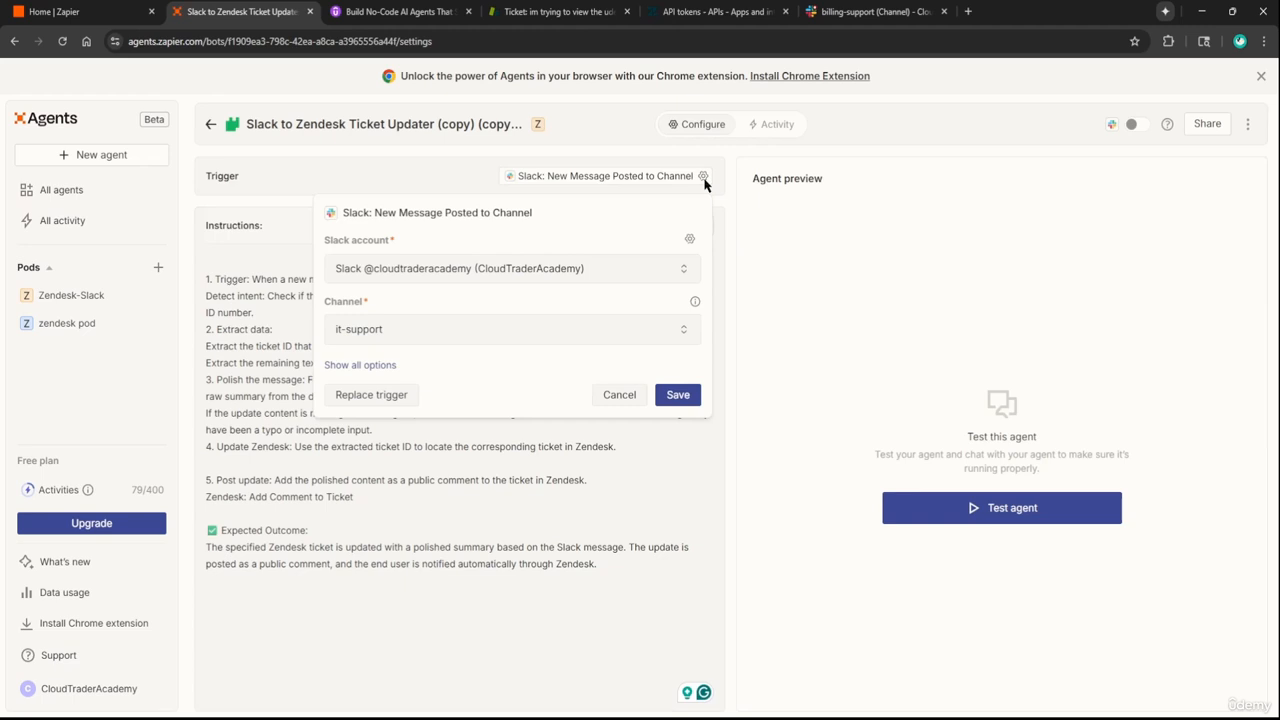
pyautogui.click(435, 329)
pyautogui.scroll(-1, 426, 450)
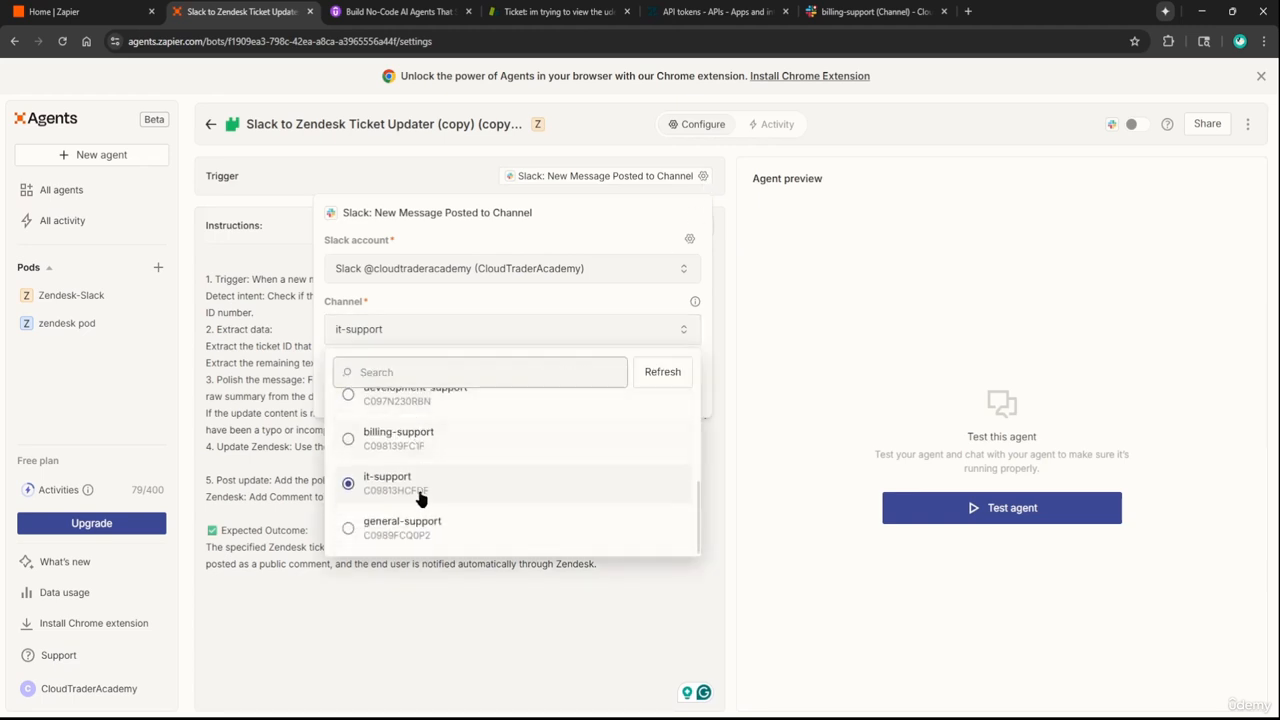
pyautogui.click(420, 524)
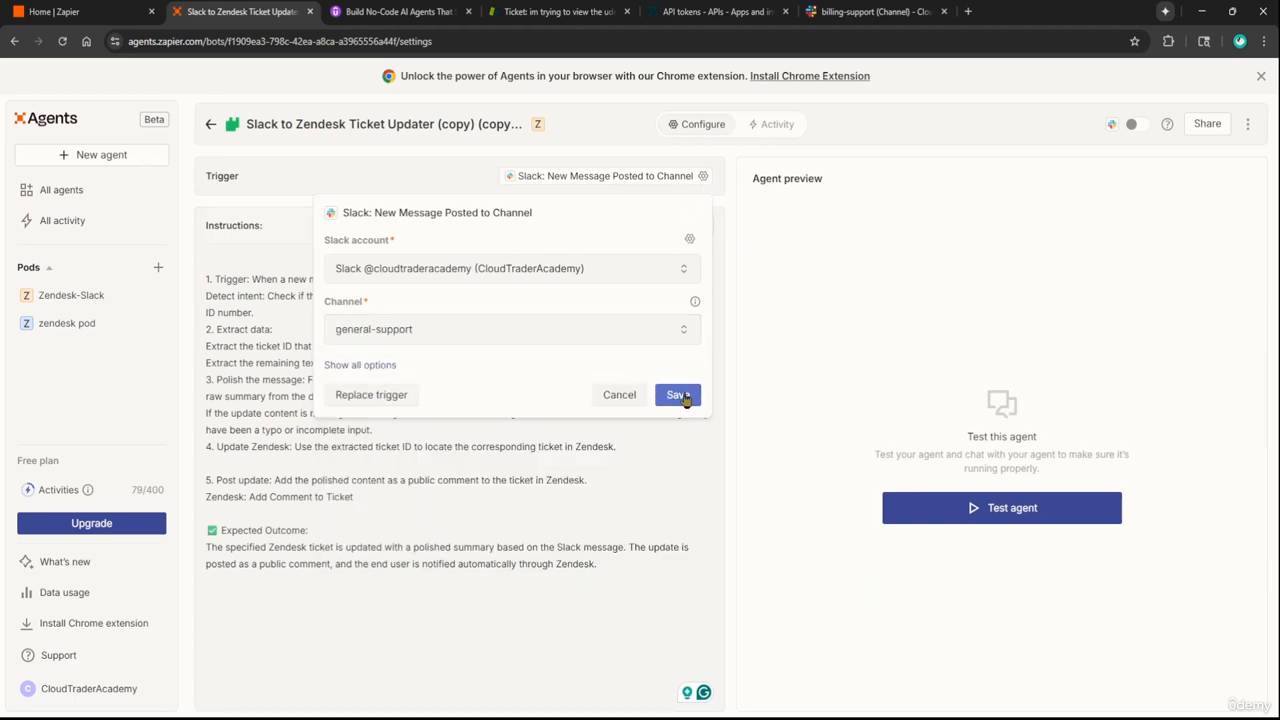
pyautogui.click(680, 396)
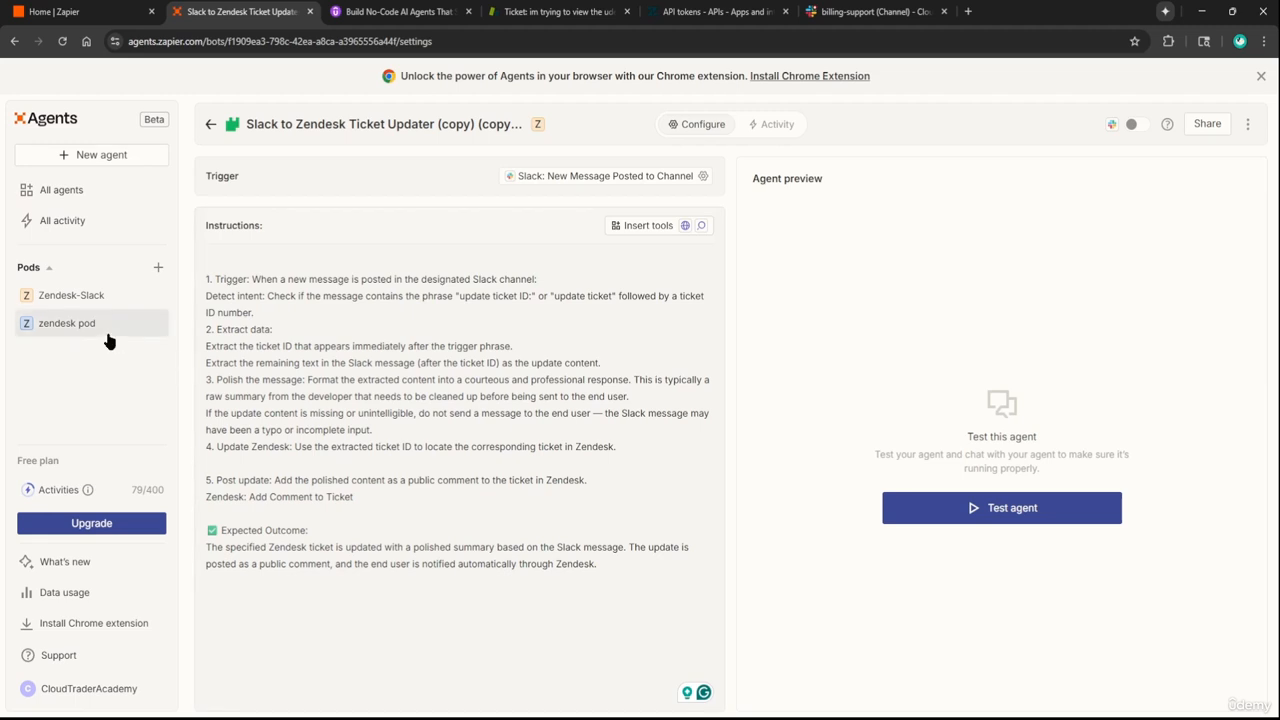
# In the Zendesk-Slack pod, turn on the toggles of all three copied updater agents
pyautogui.click(70, 295)
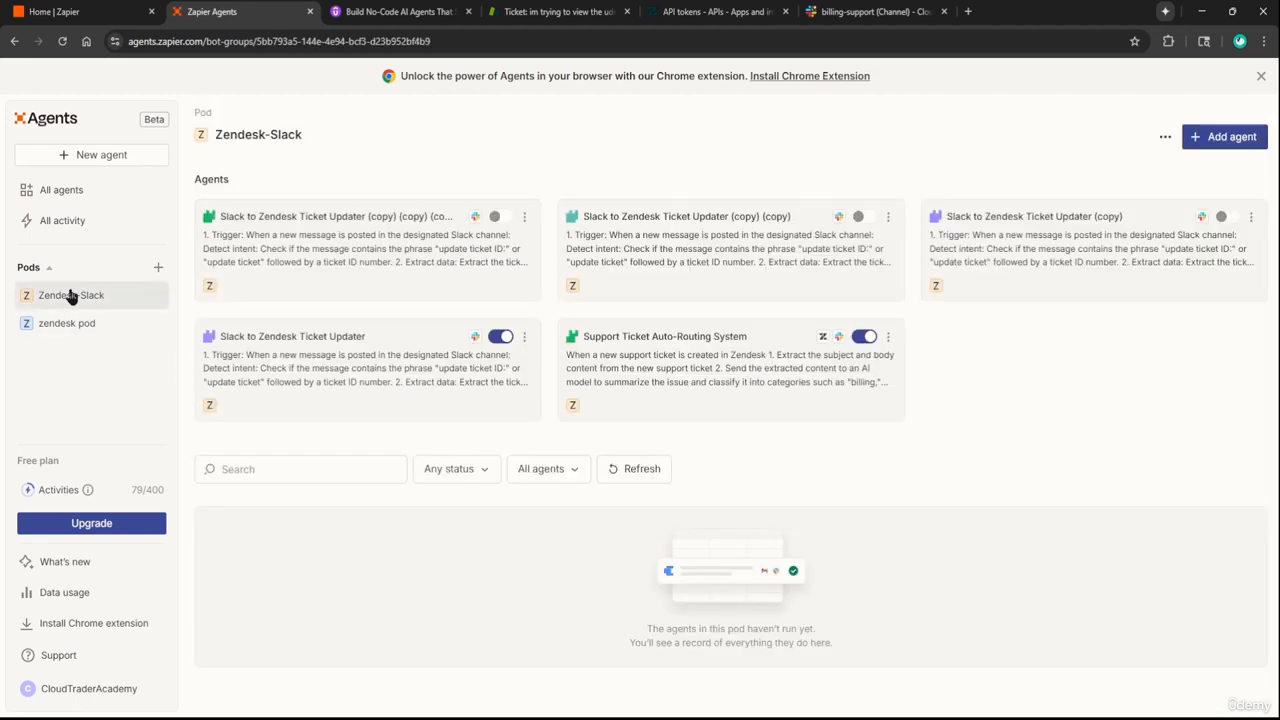
pyautogui.click(500, 218)
pyautogui.click(864, 217)
pyautogui.click(1230, 217)
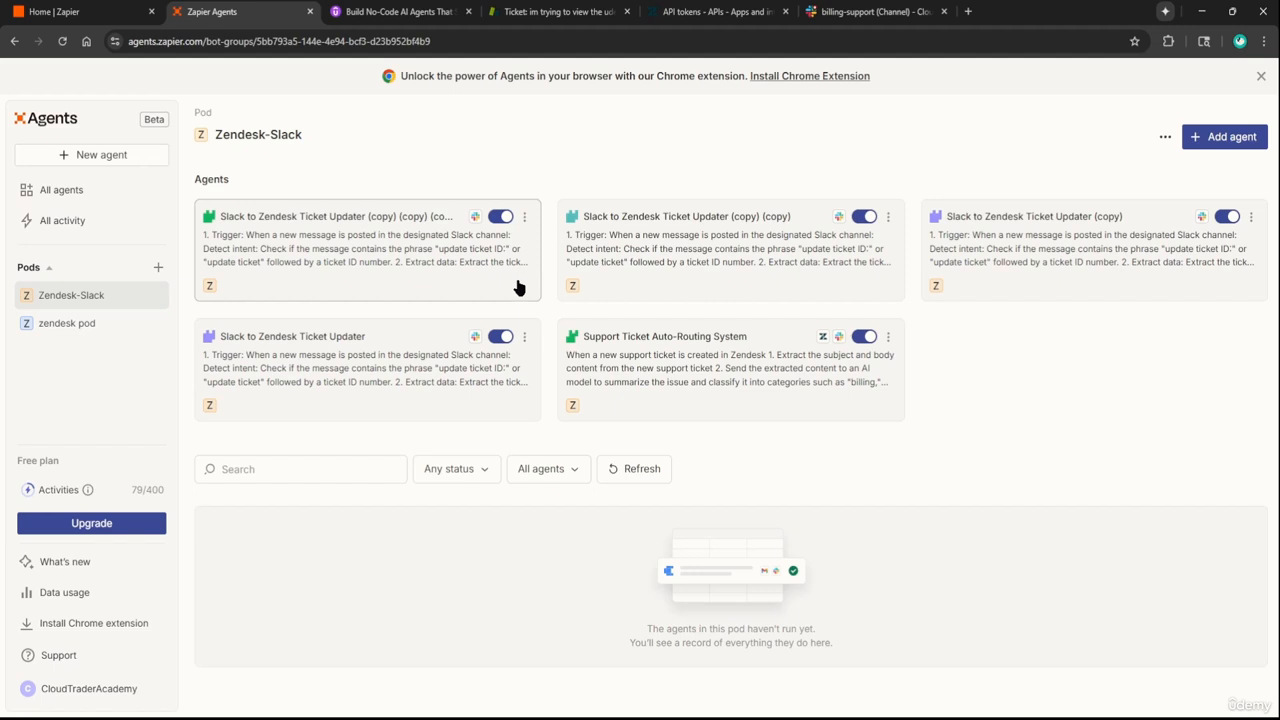
# After checking its trigger channel, rename the newest copied updater agent's suffix to '- General Support'
pyautogui.click(524, 216)
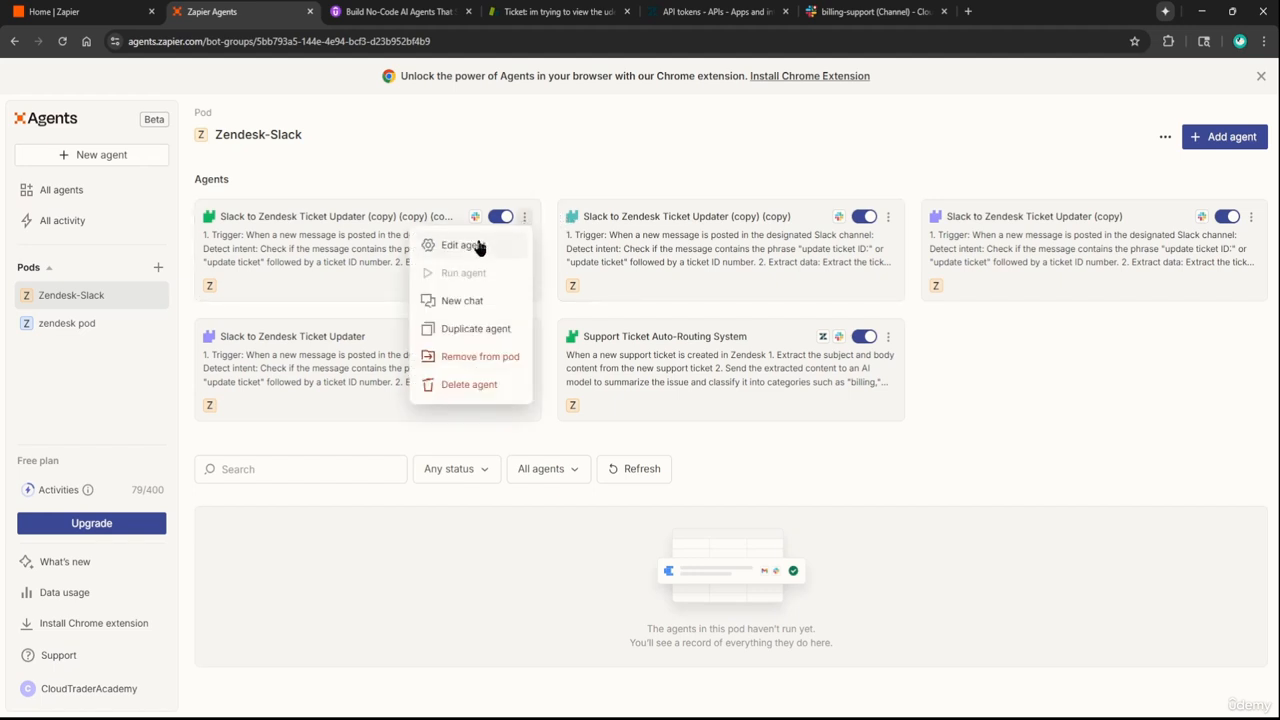
pyautogui.click(479, 247)
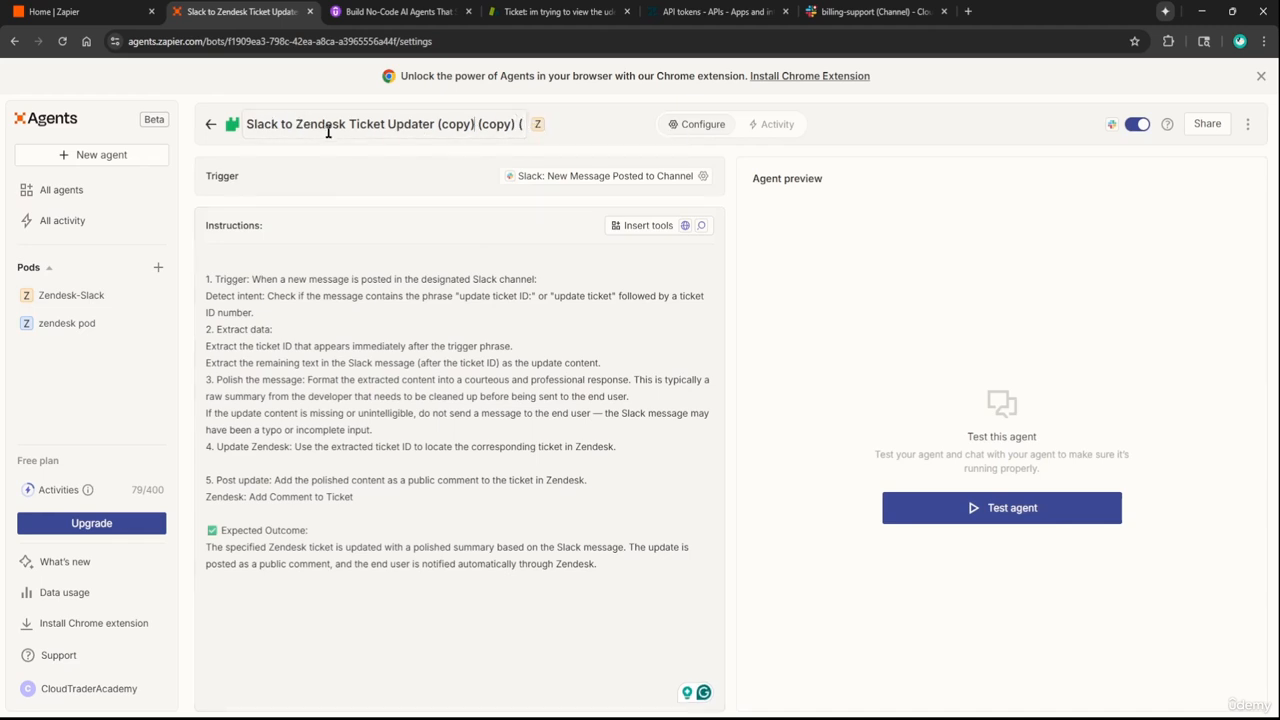
pyautogui.click(703, 176)
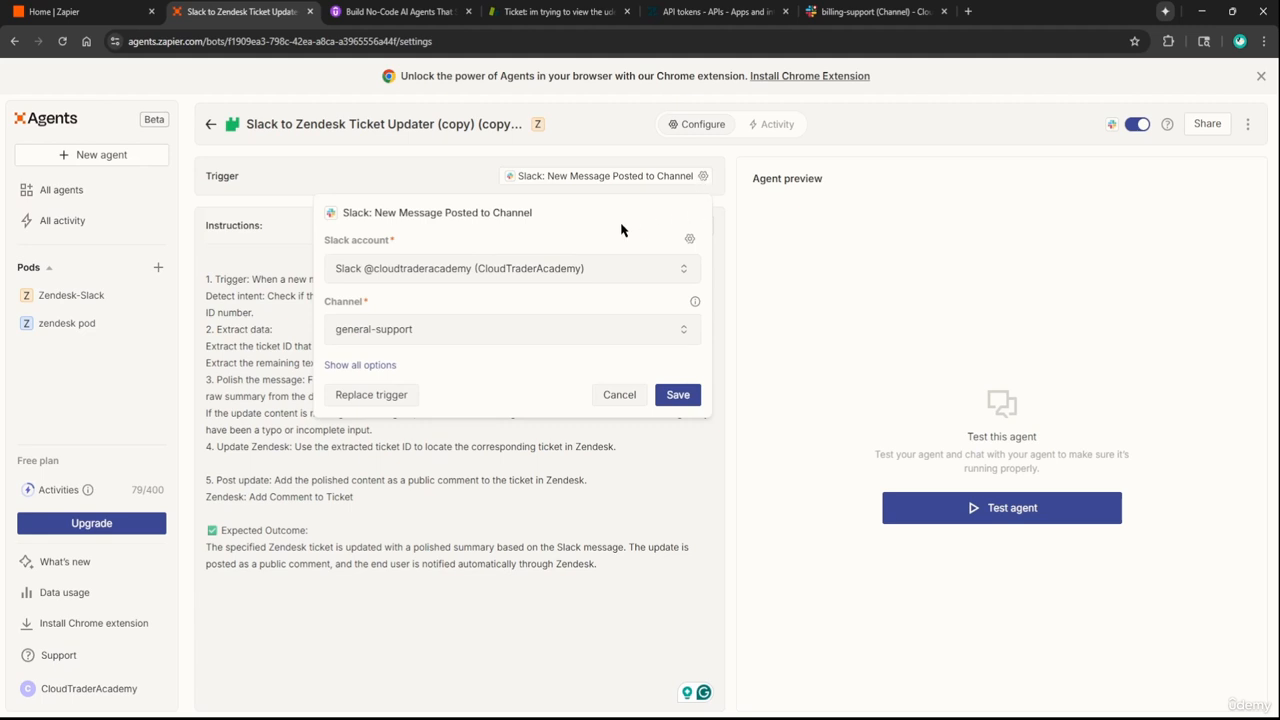
pyautogui.click(377, 165)
pyautogui.moveTo(437, 124); pyautogui.dragTo(825, 148)
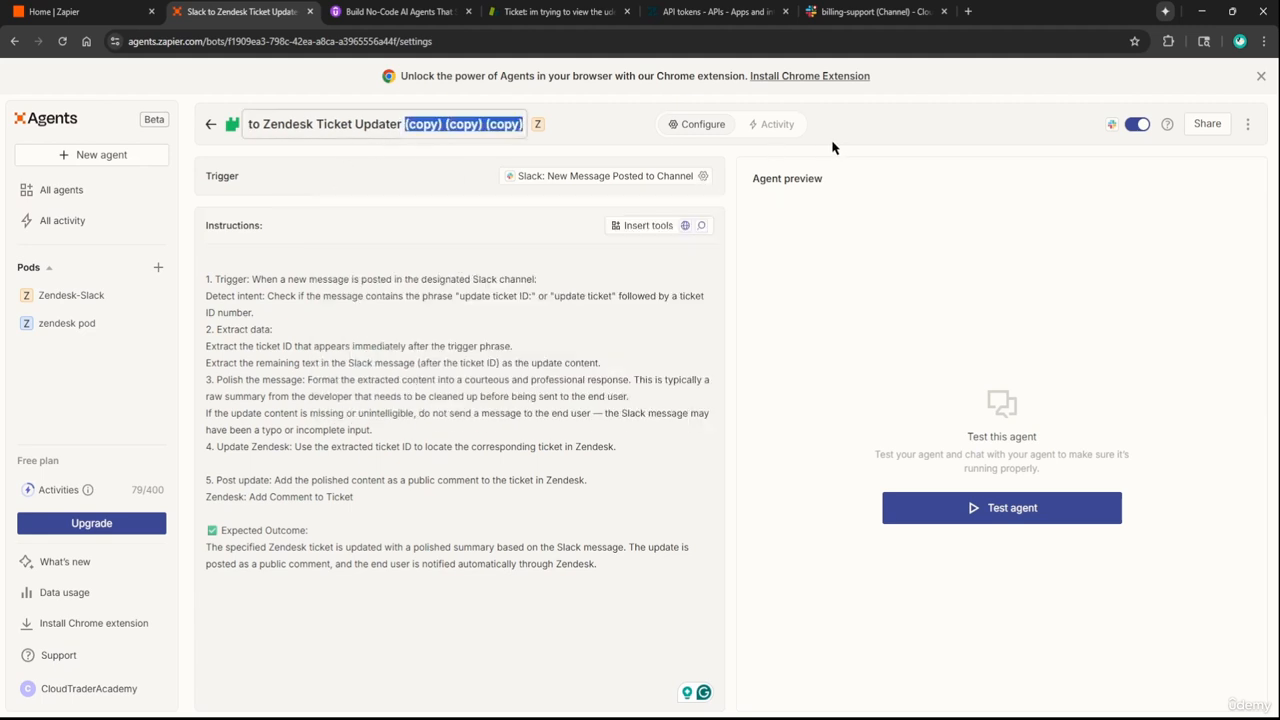
pyautogui.write('- General S')
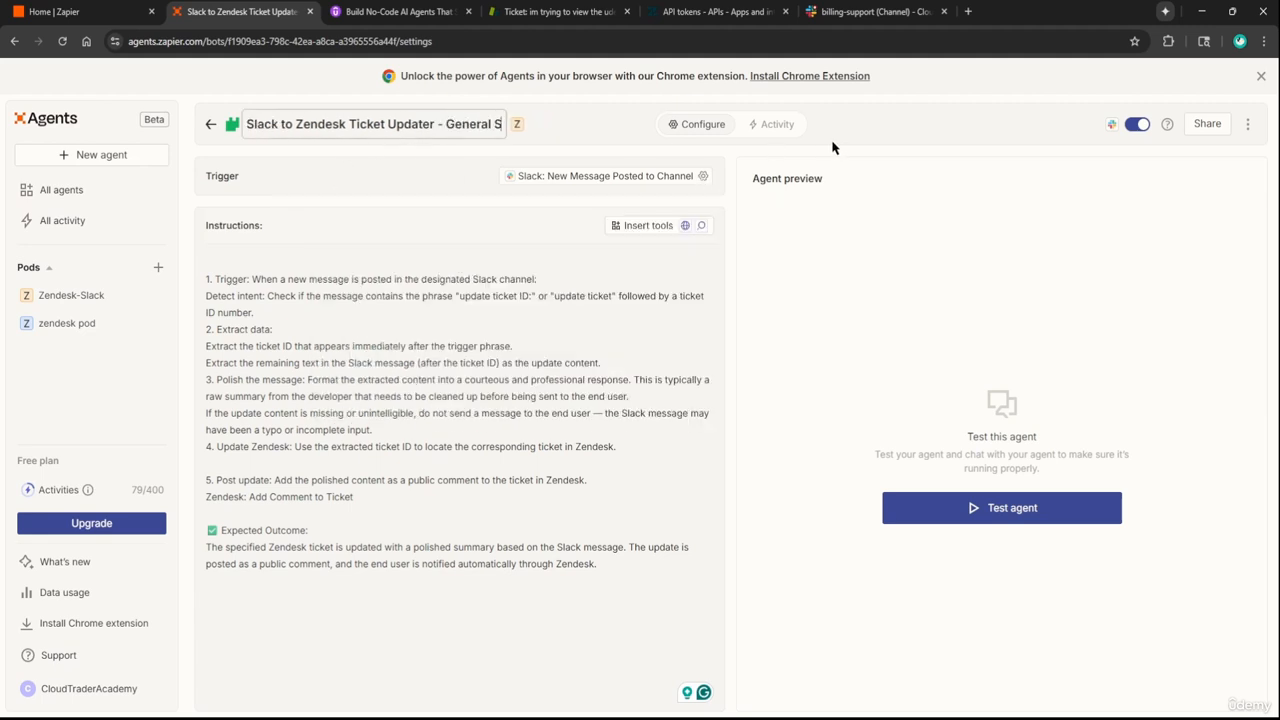
pyautogui.write('upport')
pyautogui.press('Return')
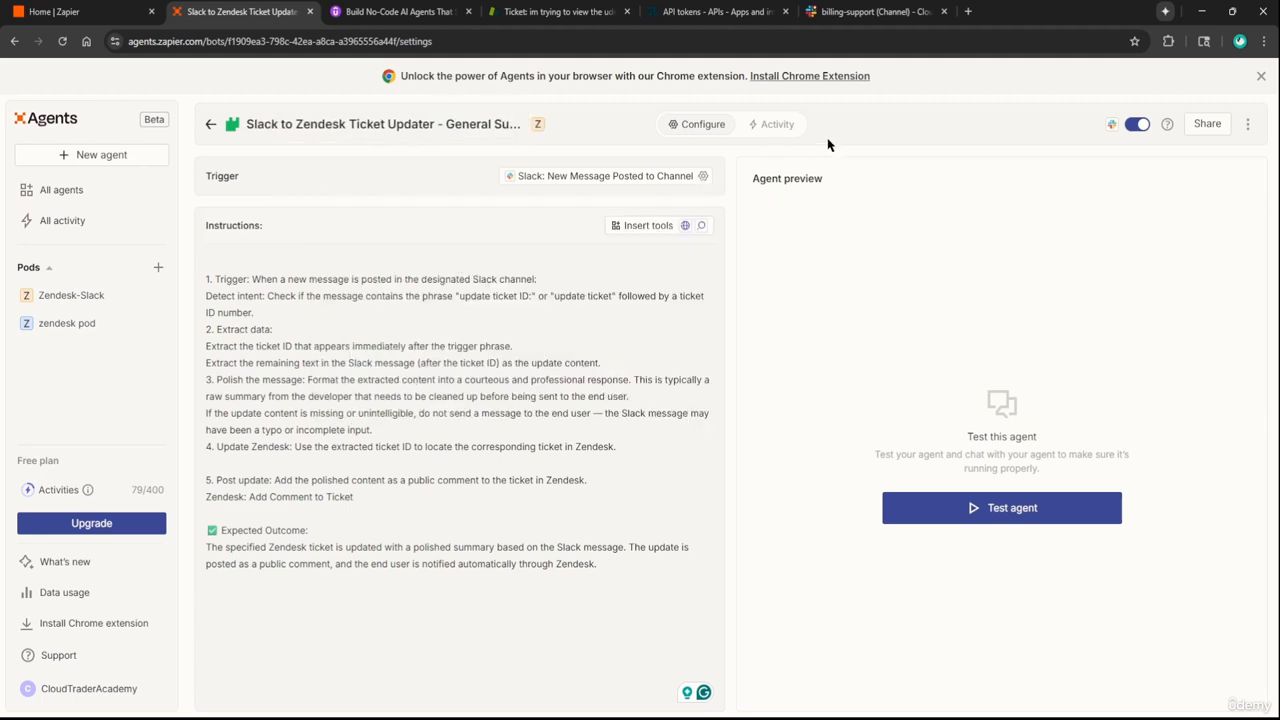
pyautogui.click(210, 124)
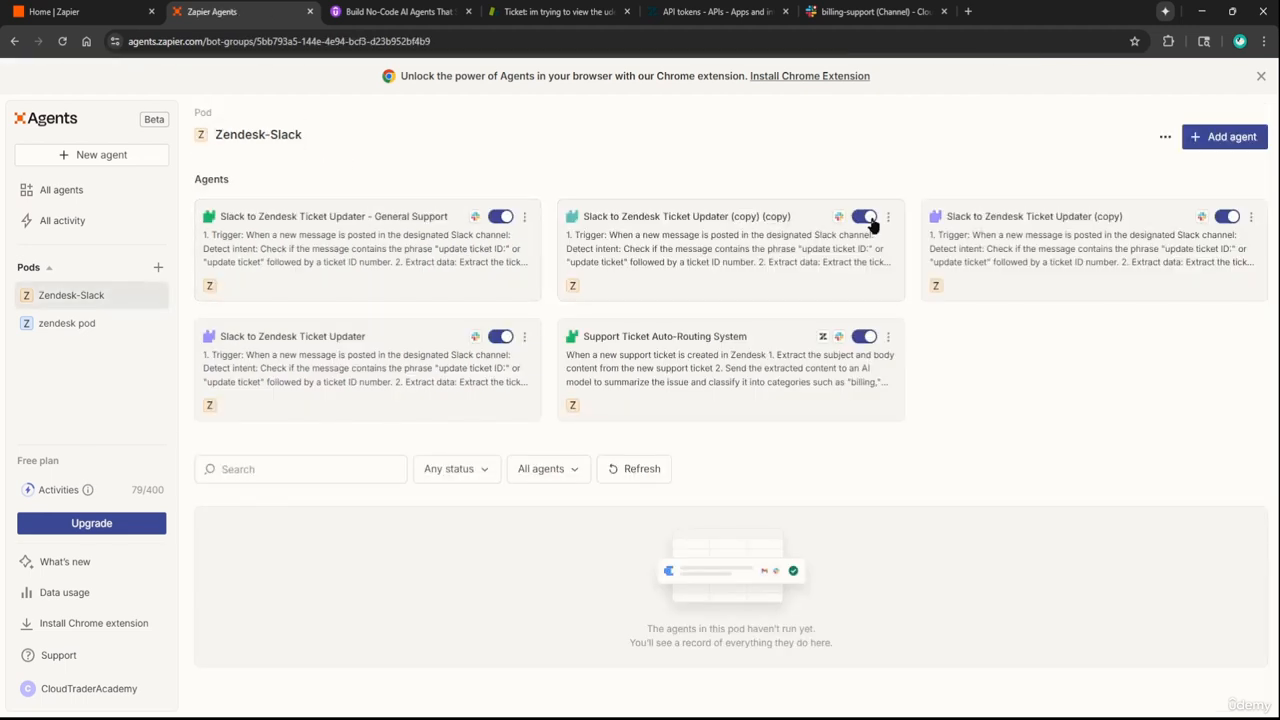
# Check the double-copy updater's trigger channel and rename its suffix to '- IT Support'
pyautogui.click(791, 215)
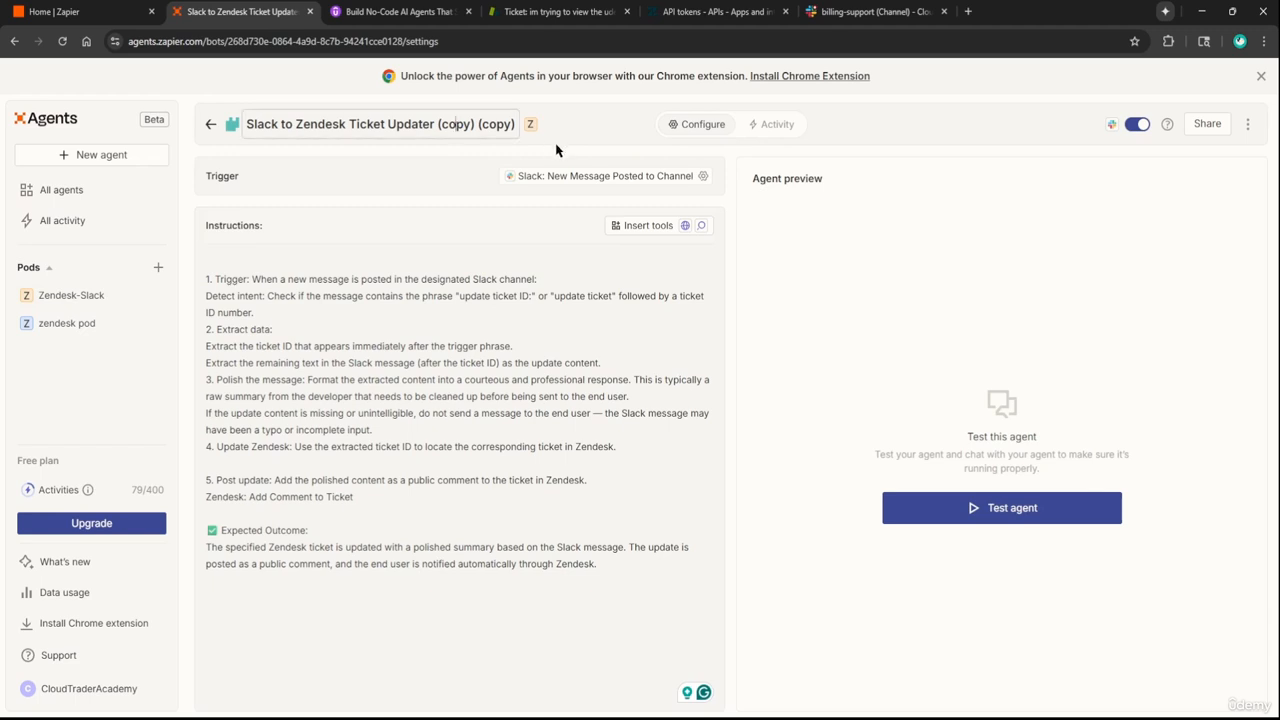
pyautogui.click(703, 175)
pyautogui.moveTo(437, 124); pyautogui.dragTo(578, 131)
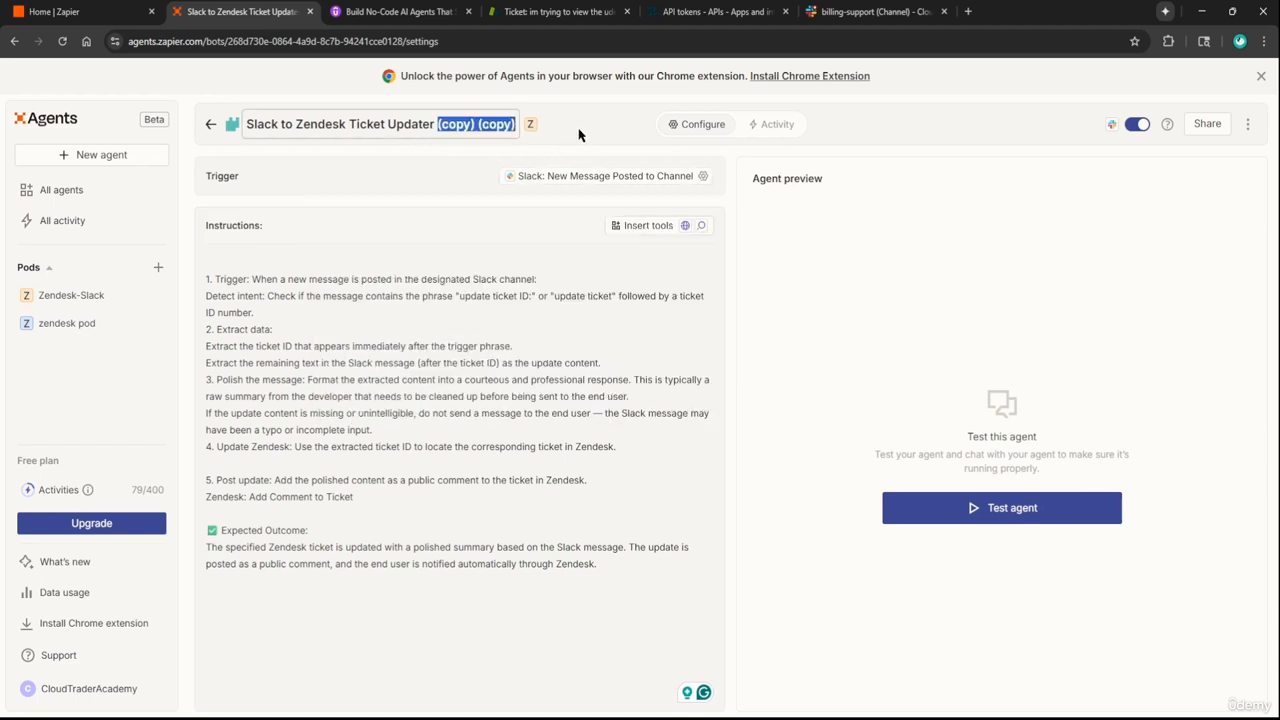
pyautogui.write('- IT Support')
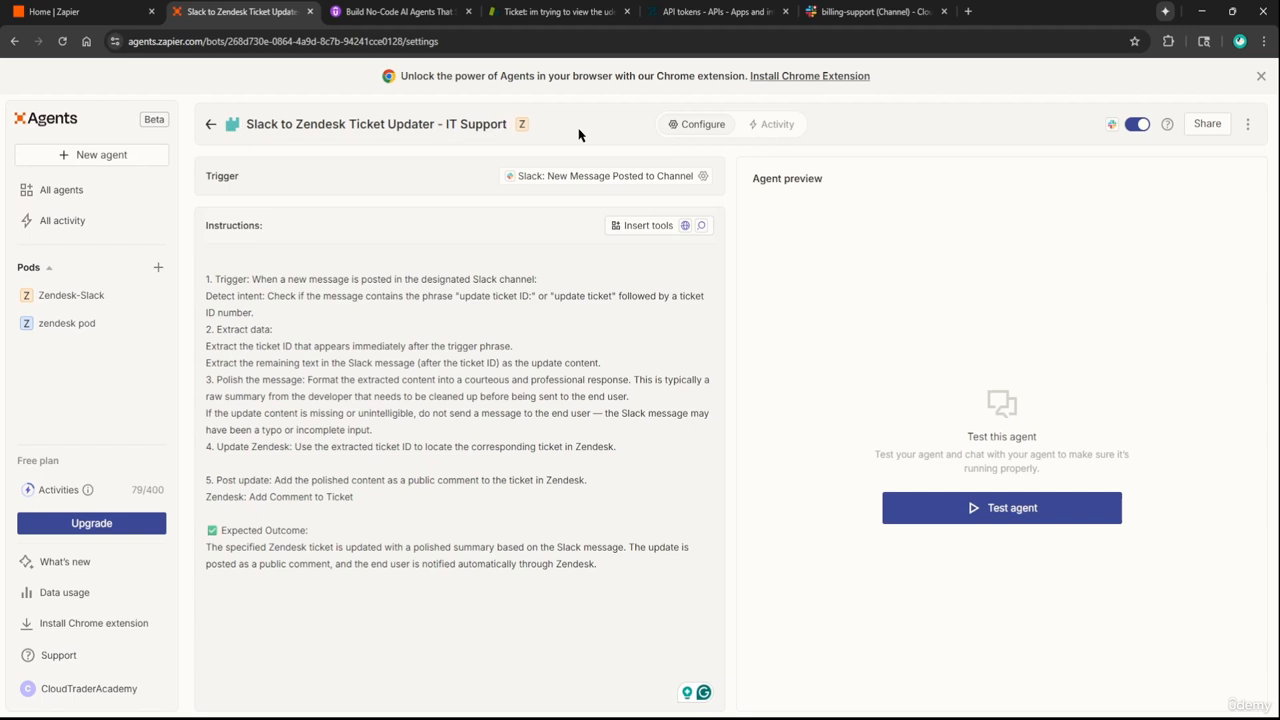
pyautogui.click(210, 124)
# Check the single-copy updater's trigger channel and rename its suffix to '- Billing Support'
pyautogui.click(1090, 216)
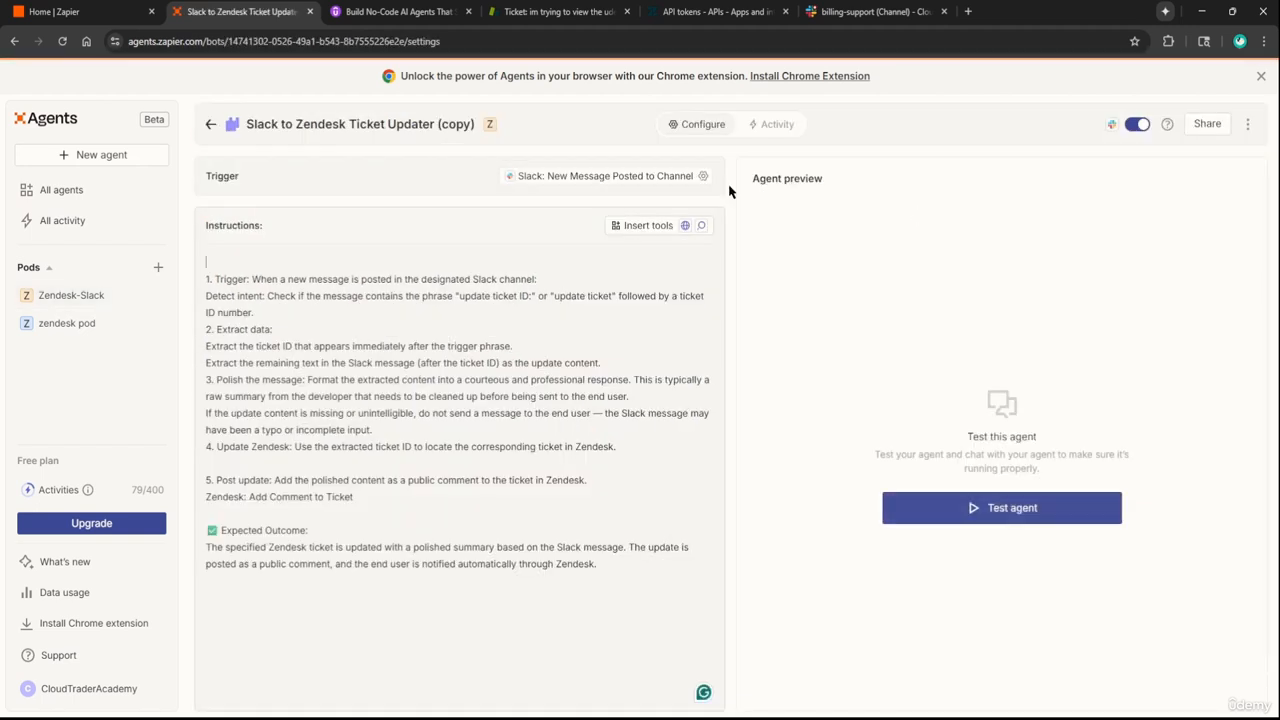
pyautogui.click(703, 175)
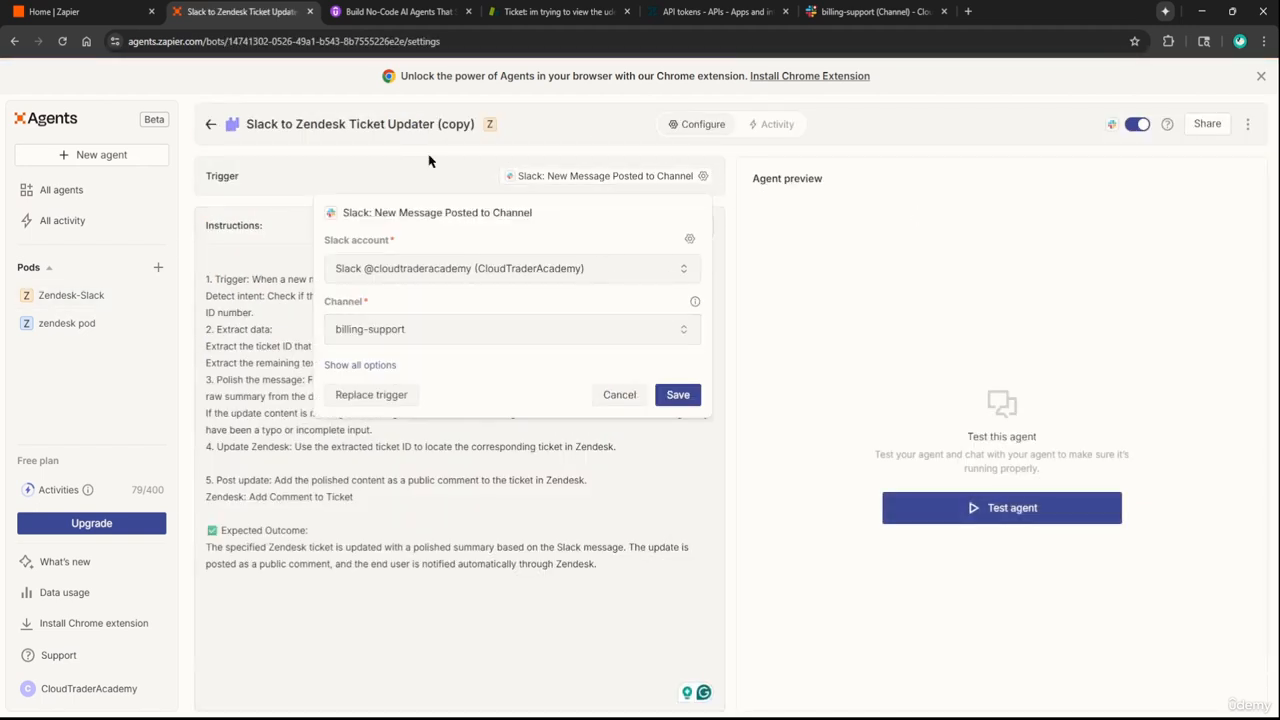
pyautogui.click(617, 394)
pyautogui.moveTo(439, 124); pyautogui.dragTo(476, 125)
pyautogui.write('- Billing Support')
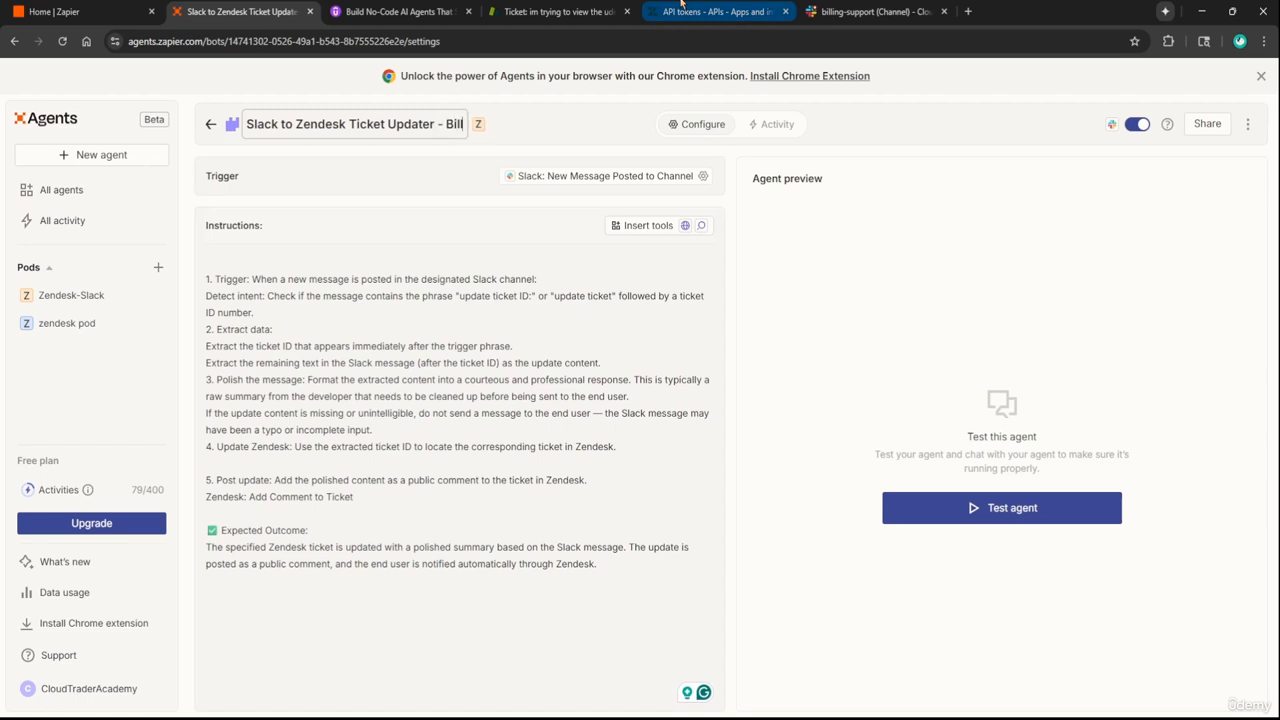
pyautogui.press('Return')
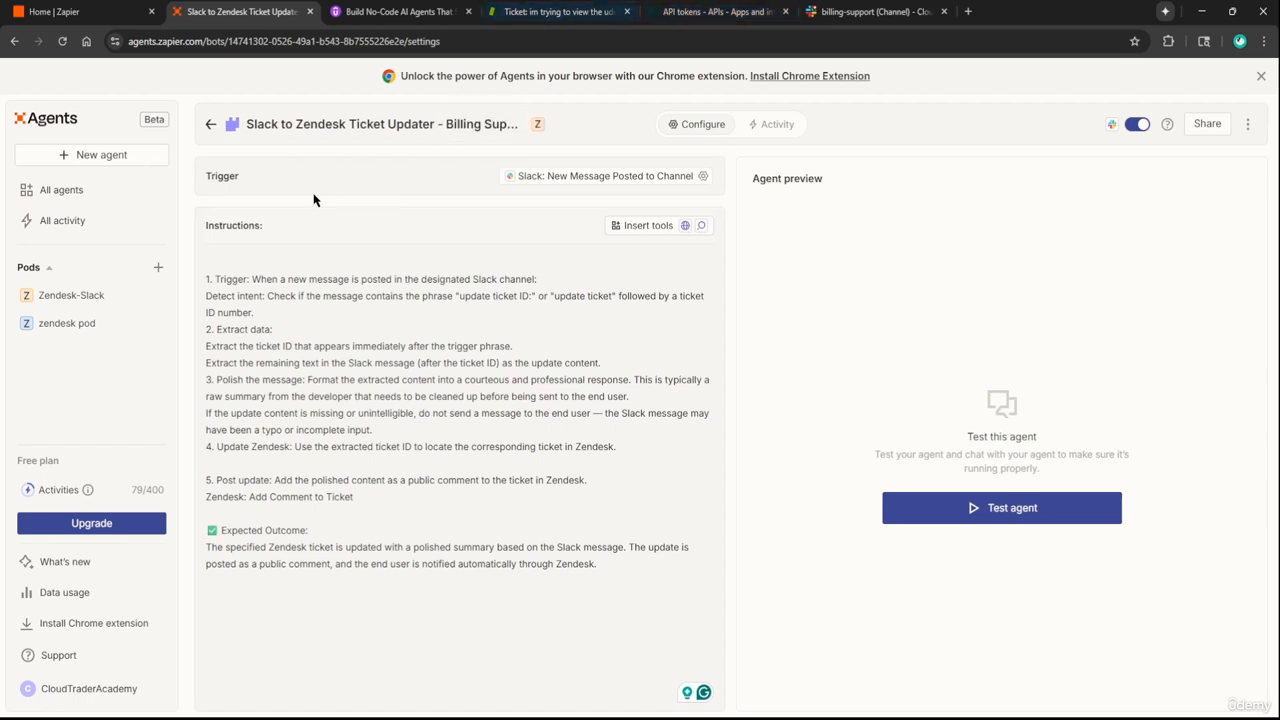
pyautogui.click(211, 125)
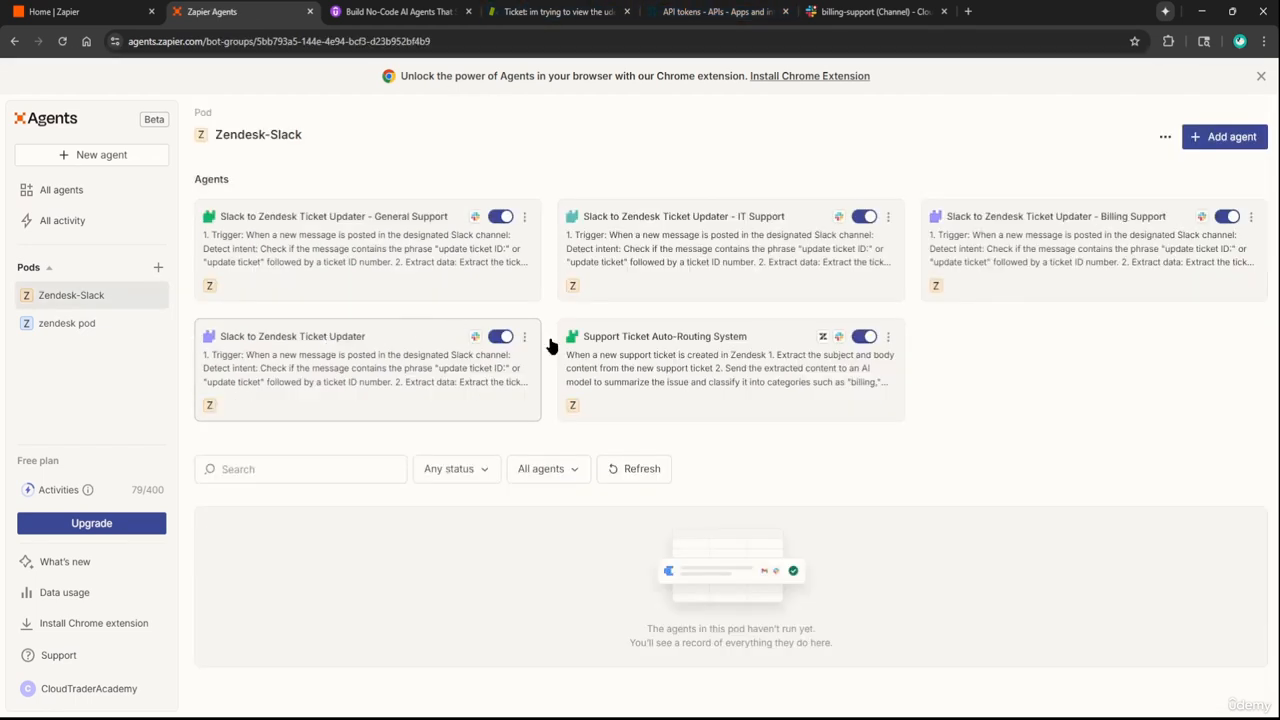
# Add the '- Dev Support' suffix to the original Slack to Zendesk Ticket Updater agent
pyautogui.click(349, 340)
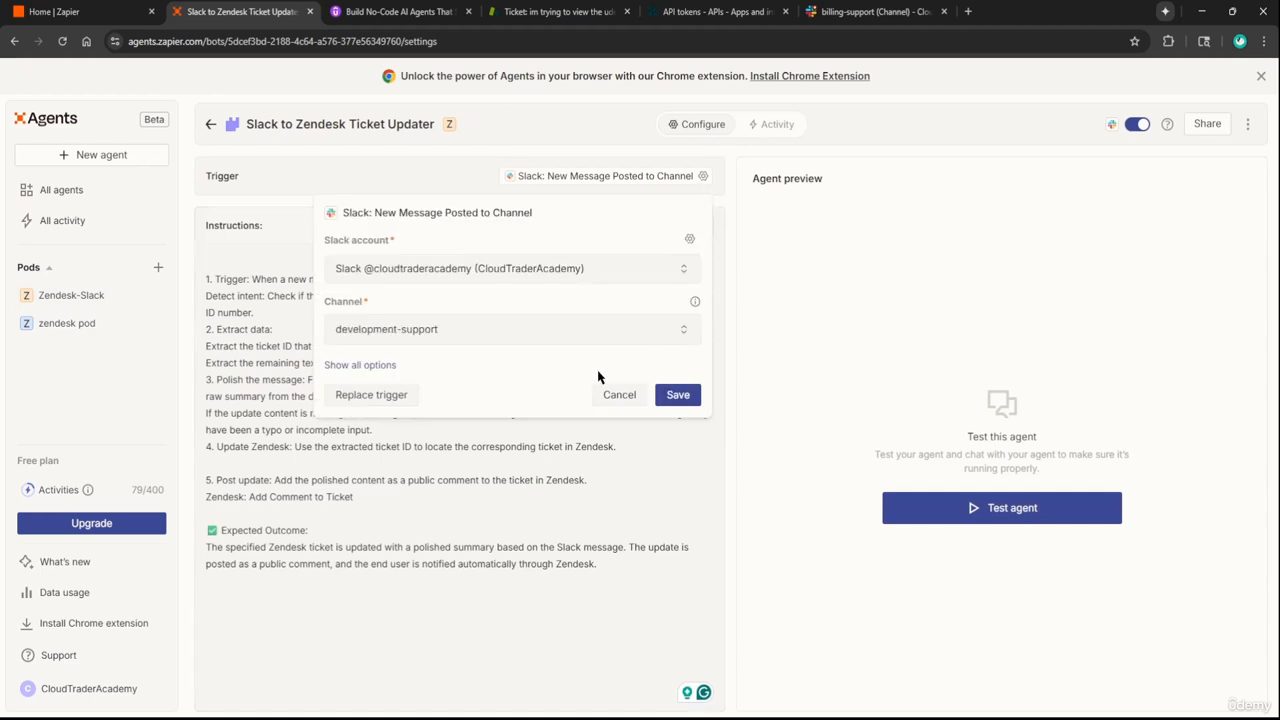
pyautogui.click(622, 393)
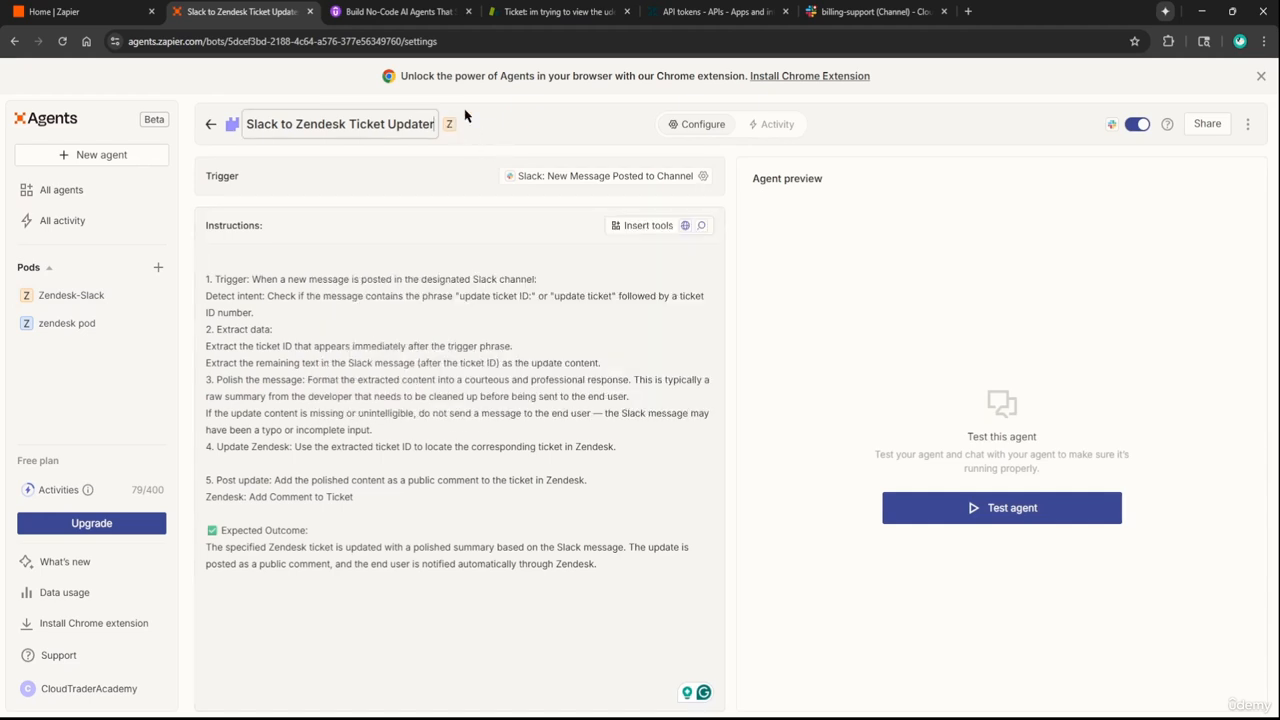
pyautogui.write('- Dev Su')
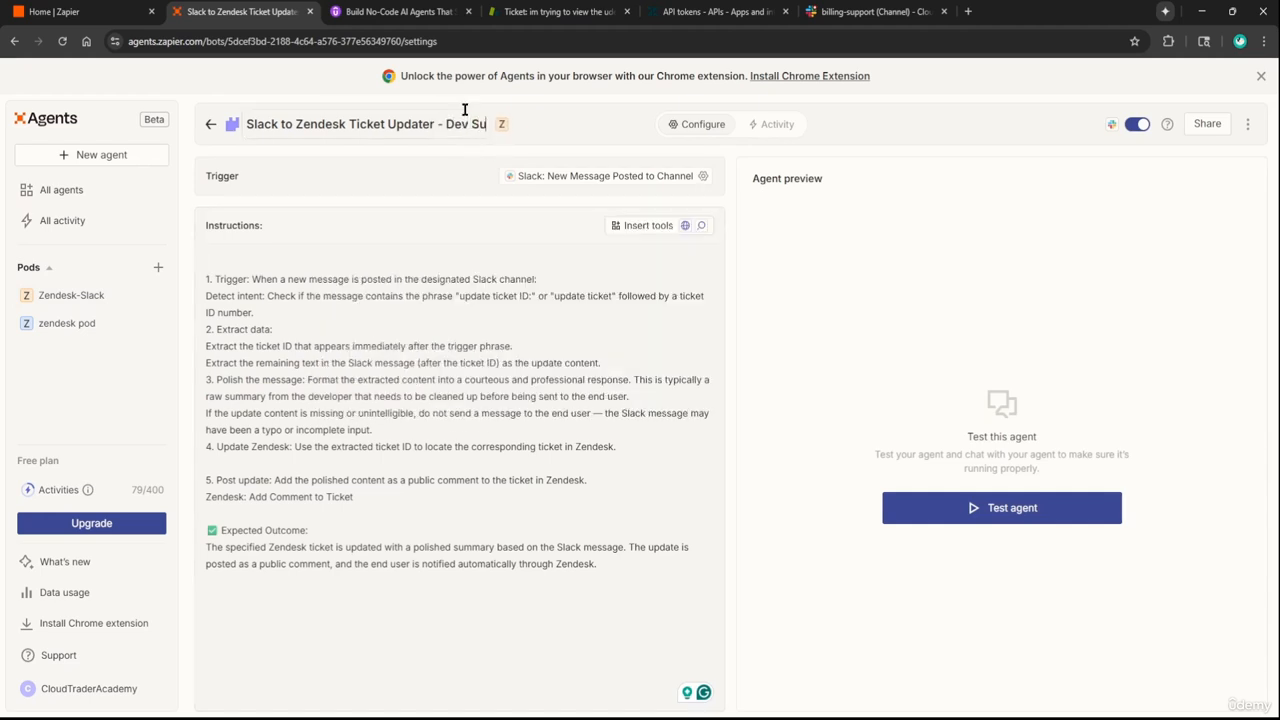
pyautogui.write('pport')
pyautogui.click(210, 125)
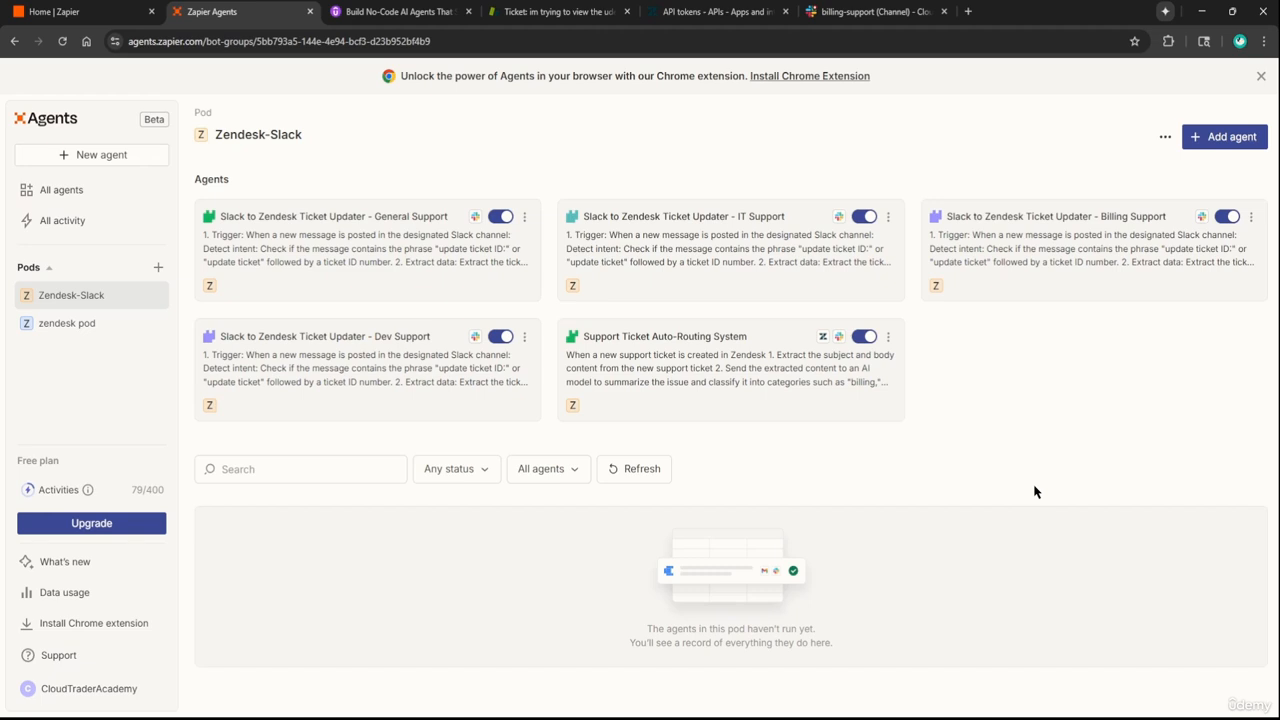
# Type an unsent 'update ticke' draft in the billing-support composer, then return to Zapier Agents
pyautogui.click(874, 11)
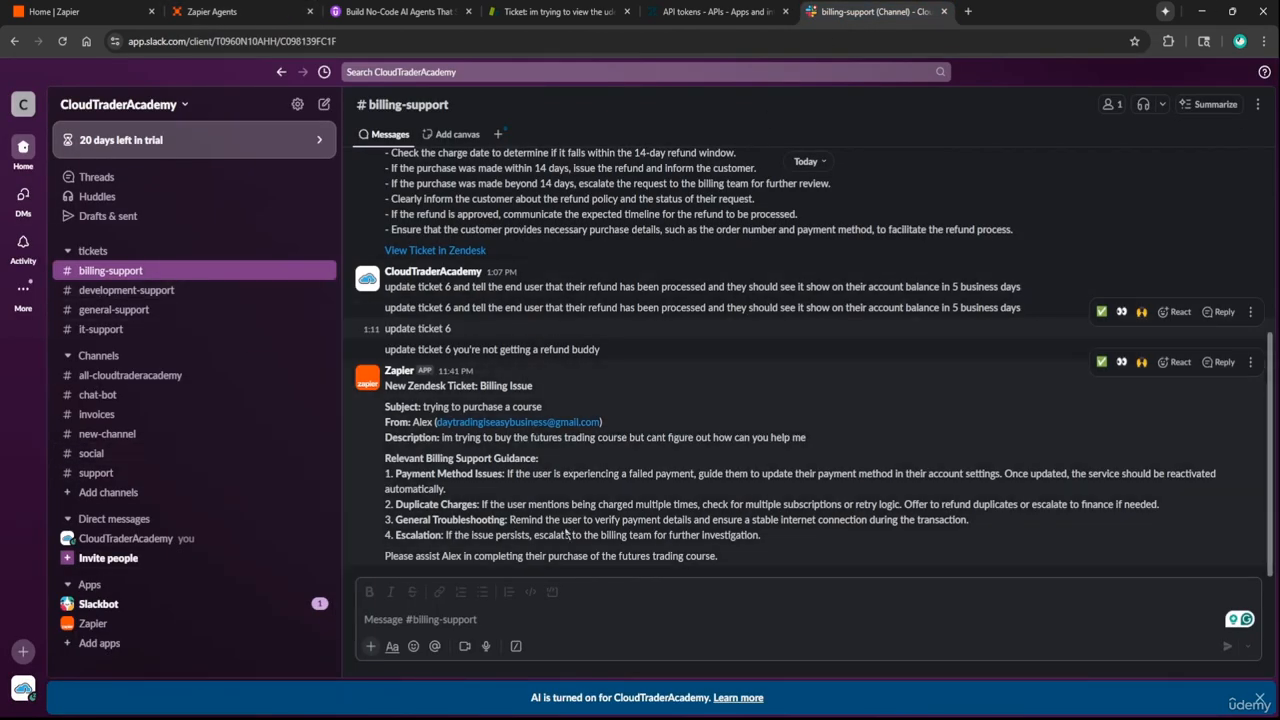
pyautogui.click(523, 622)
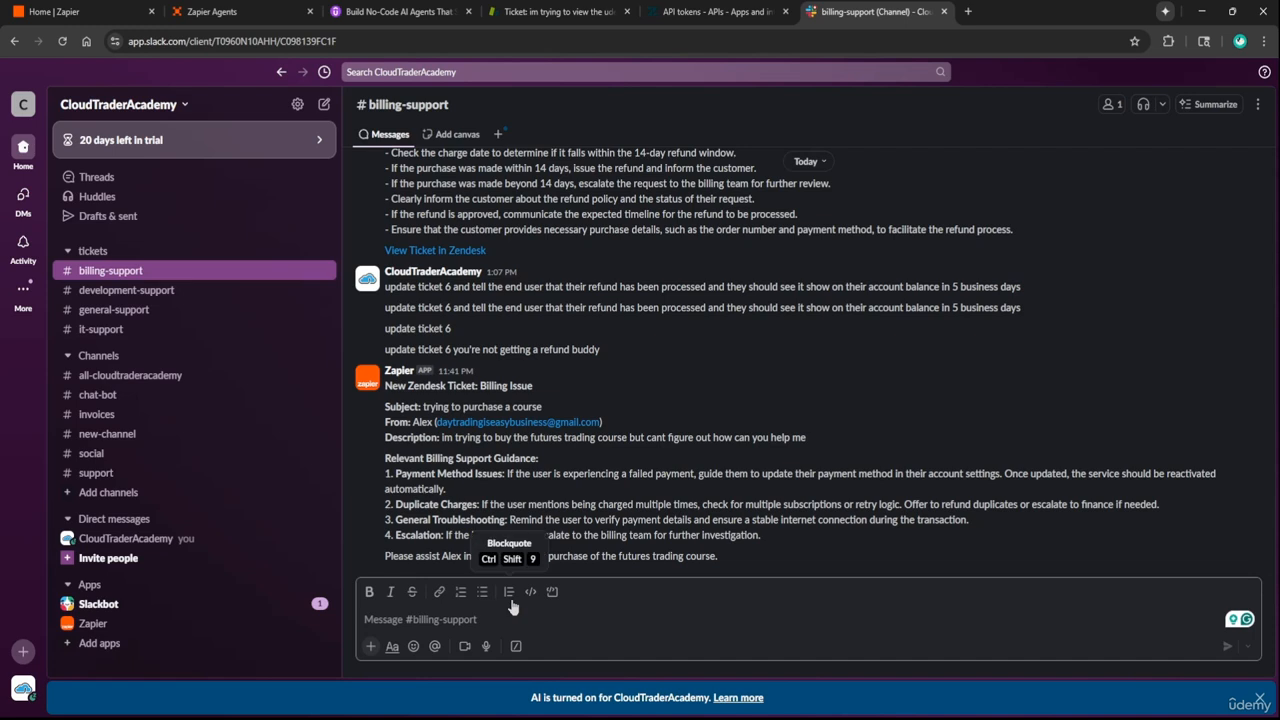
pyautogui.write('update ticket')
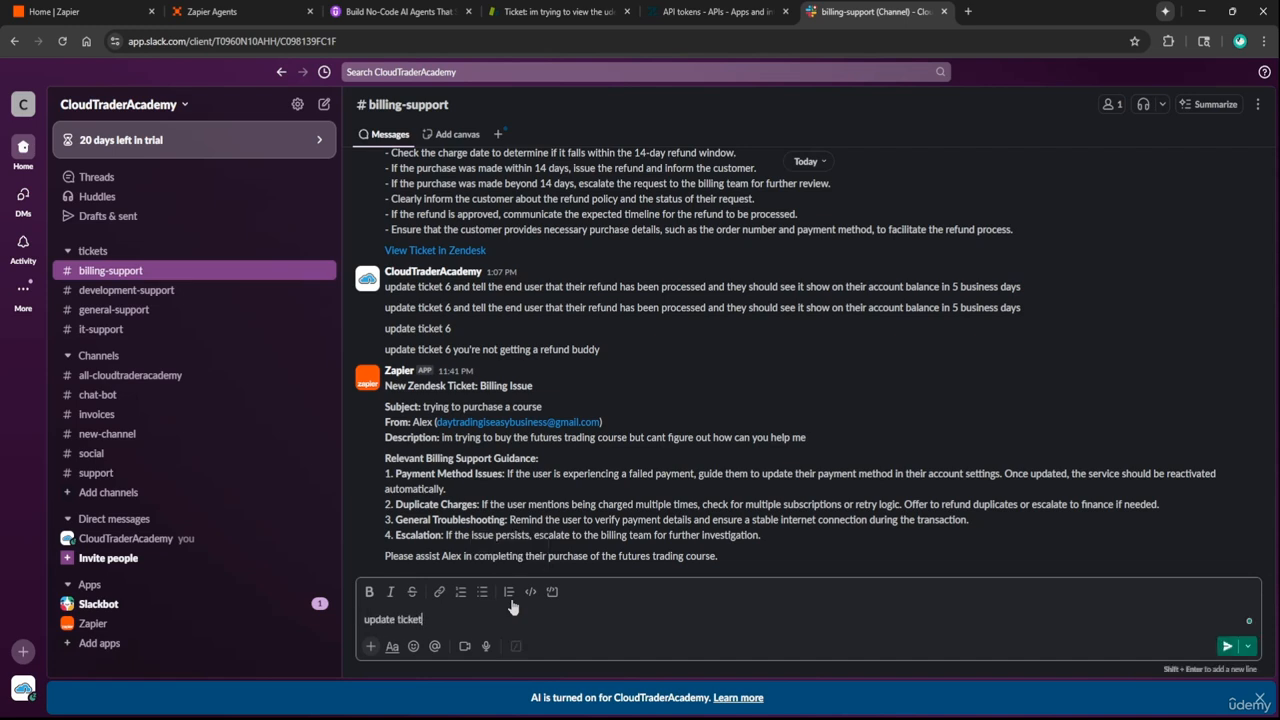
pyautogui.moveTo(421, 620); pyautogui.dragTo(350, 626)
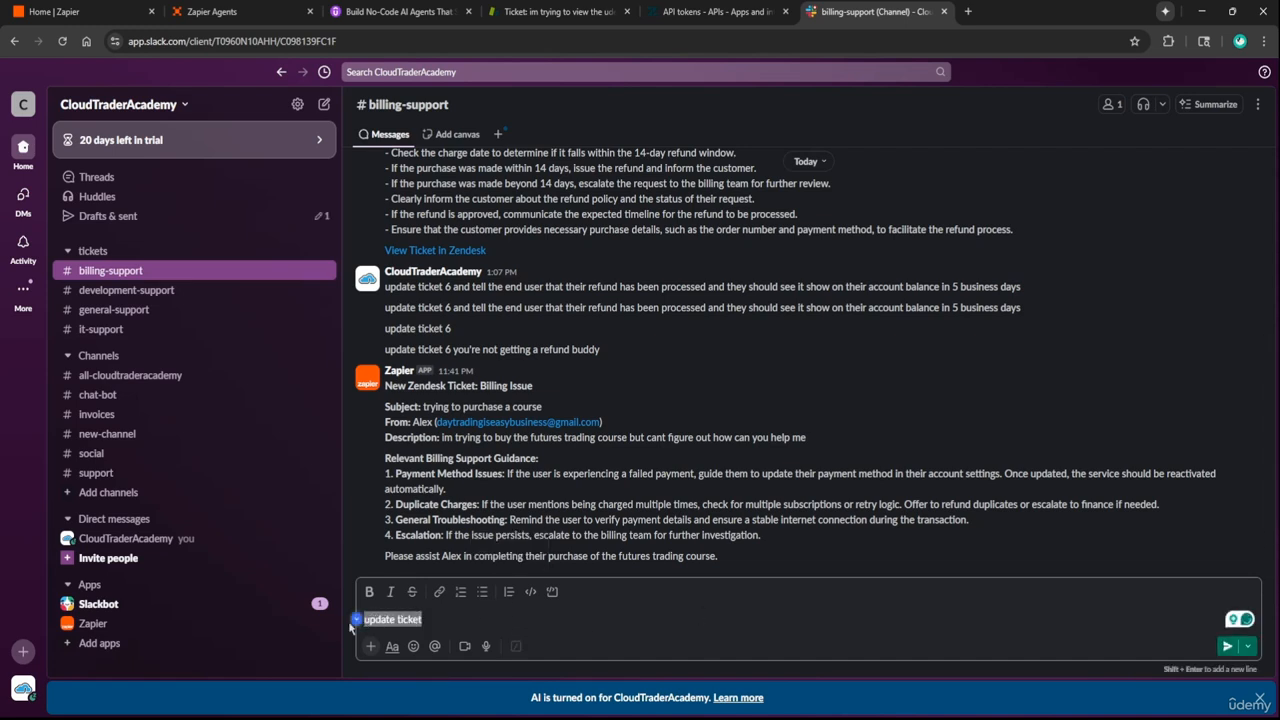
pyautogui.click(513, 624)
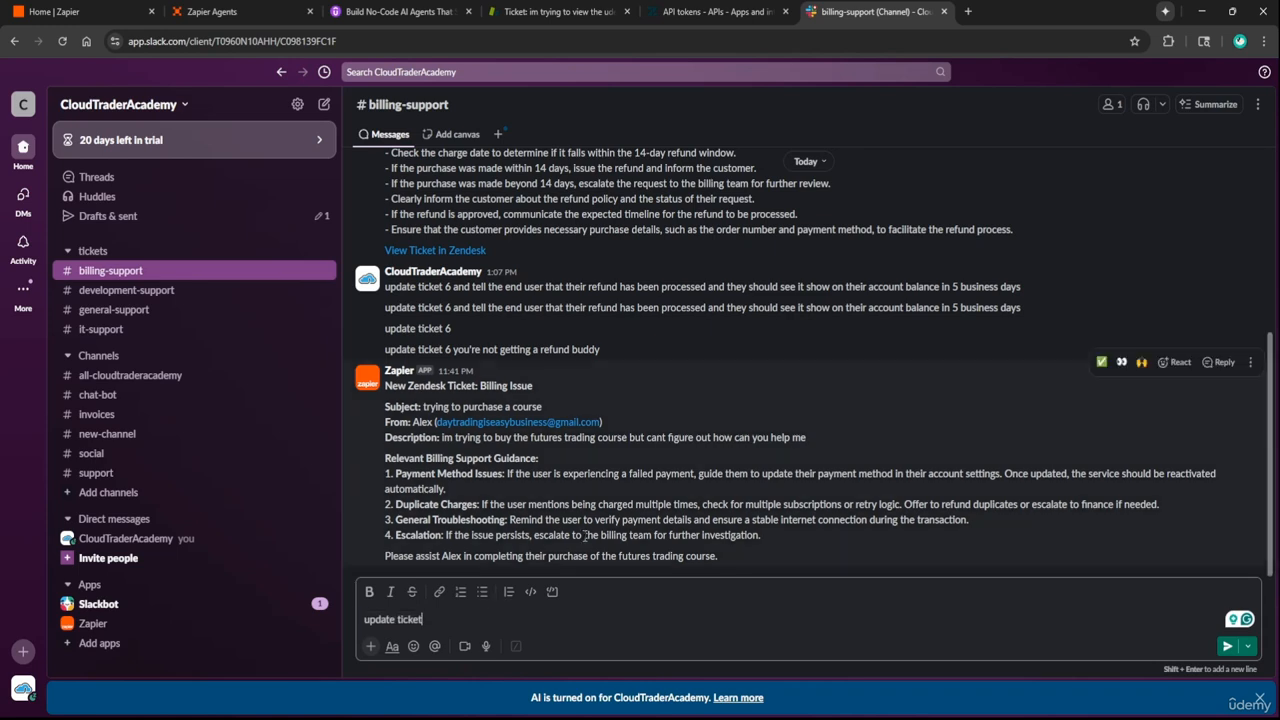
pyautogui.click(406, 388)
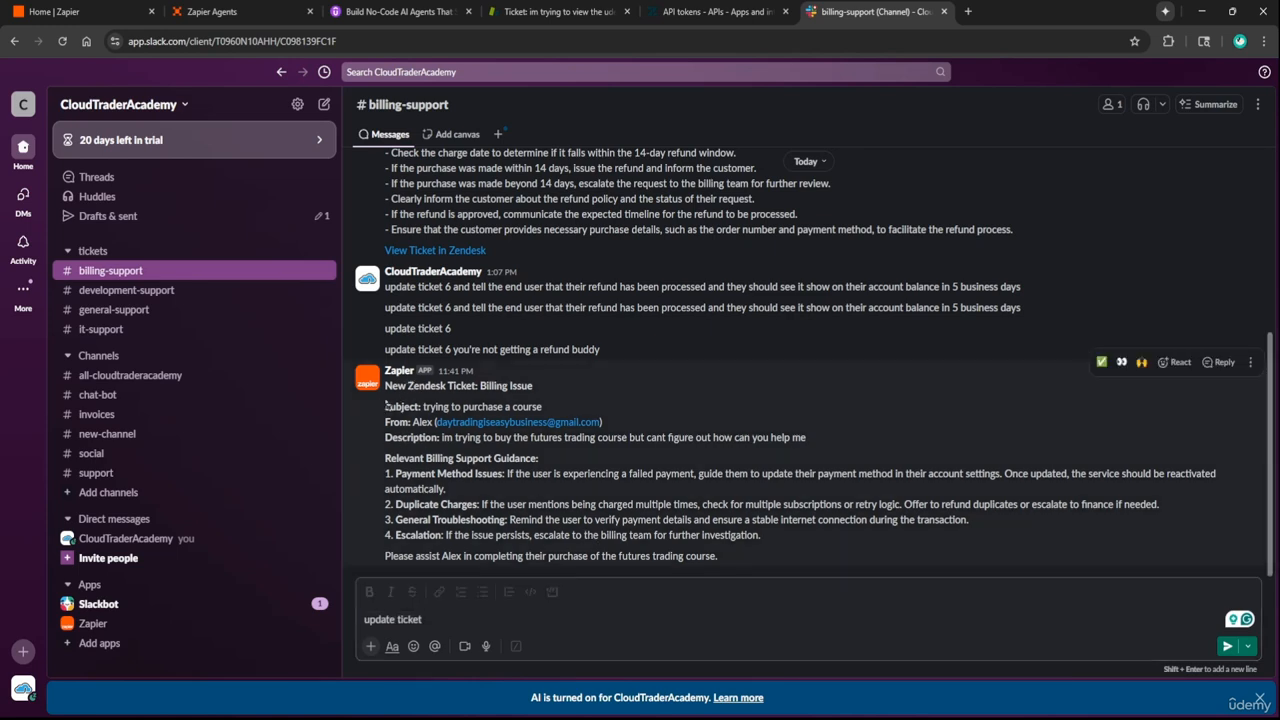
pyautogui.moveTo(431, 399); pyautogui.dragTo(516, 401)
pyautogui.click(502, 552)
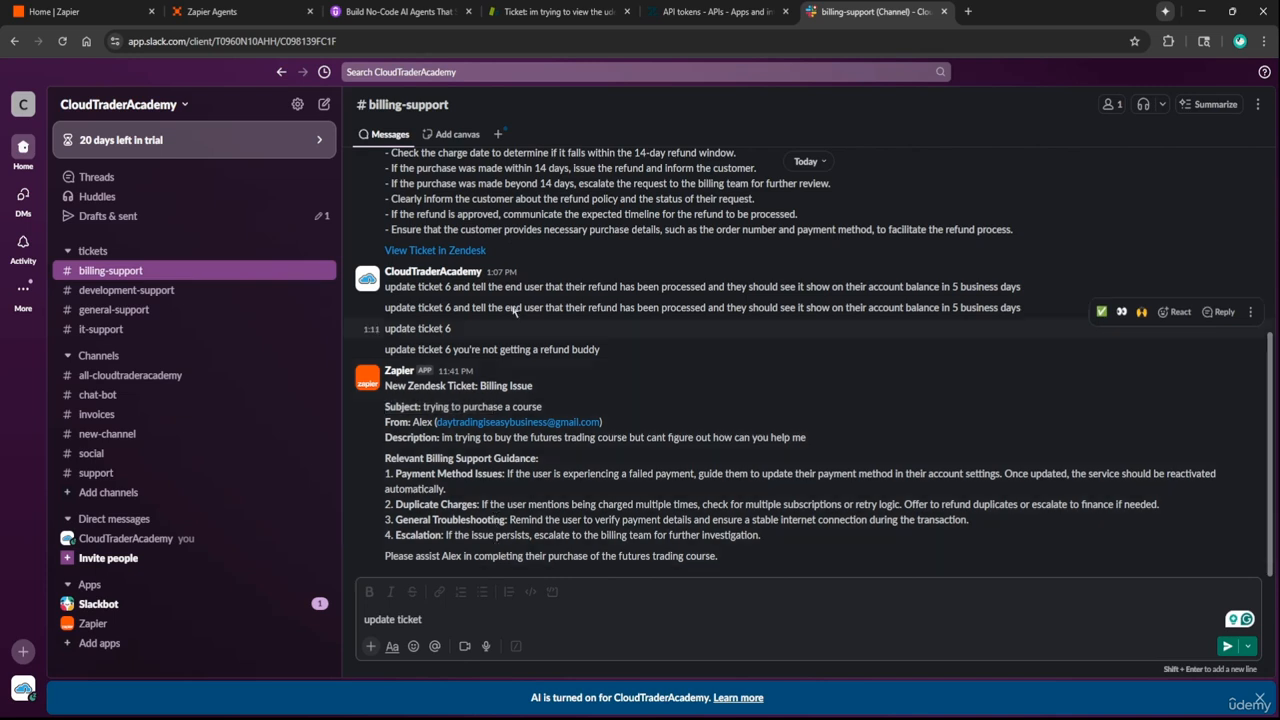
pyautogui.click(263, 8)
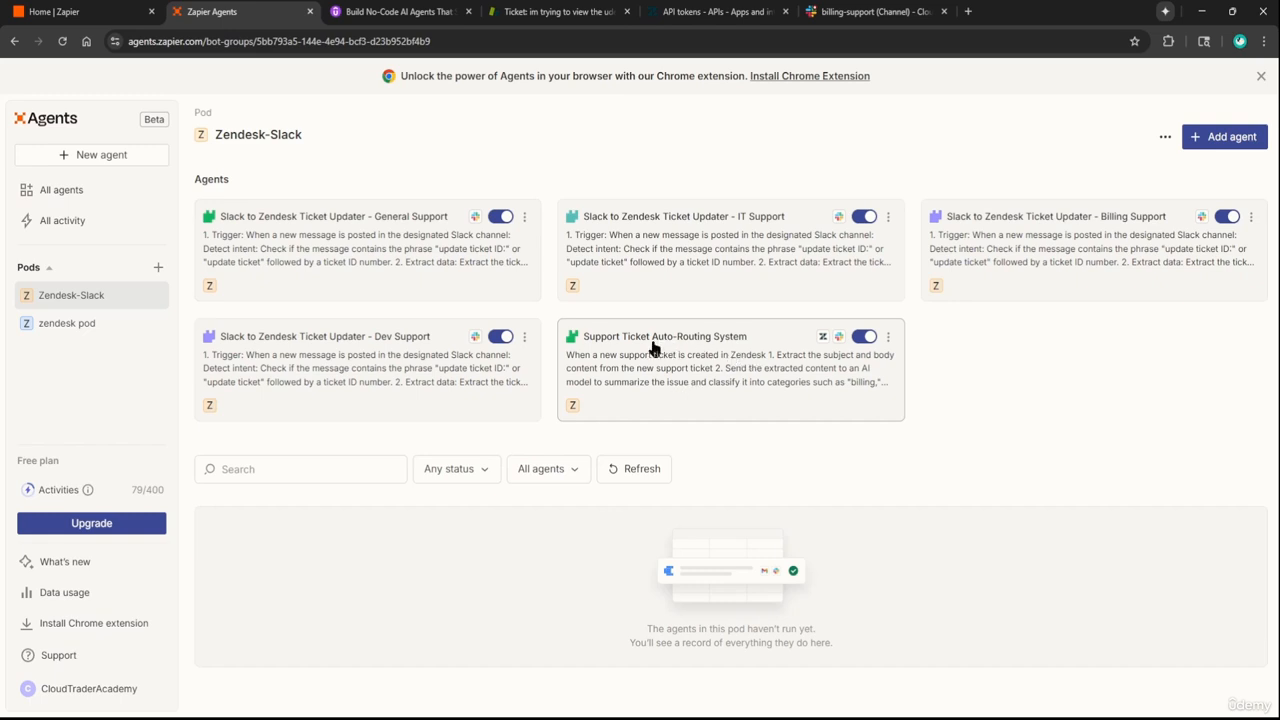
# Append 'Ensure that you include the ticket #' to the billing, development and IT support routing steps
pyautogui.click(738, 360)
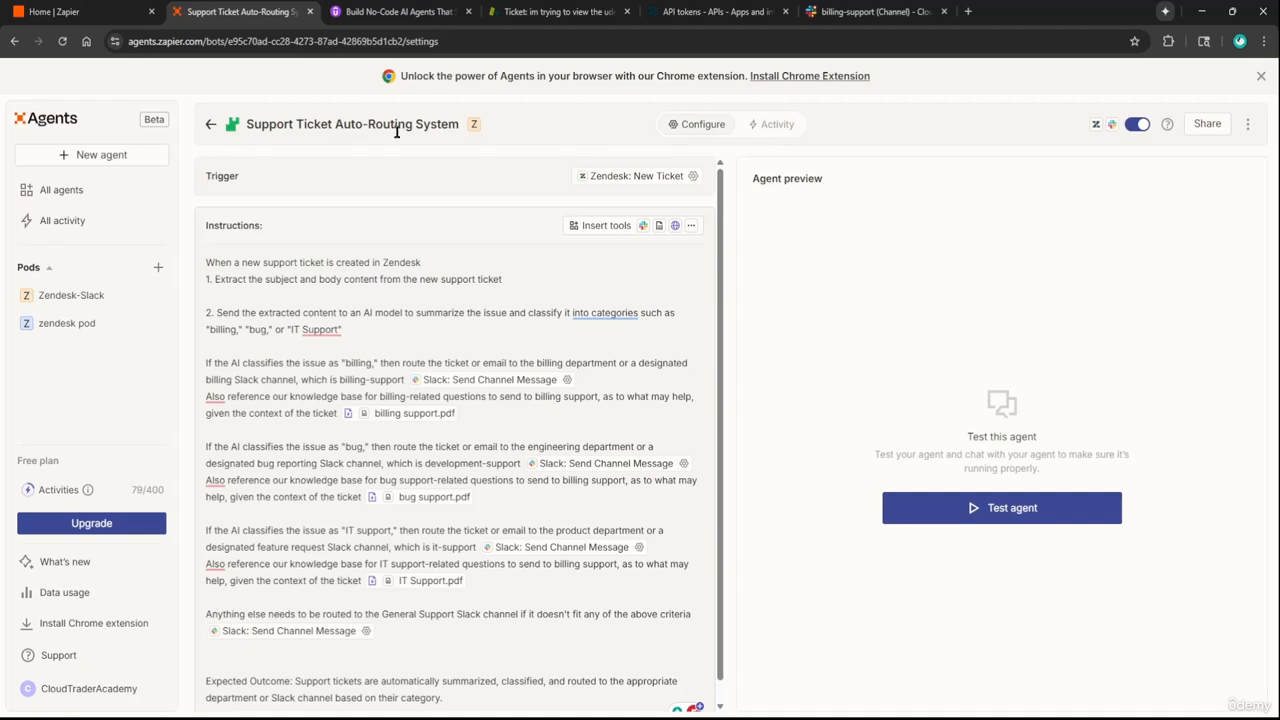
pyautogui.scroll(-1, 421, 397)
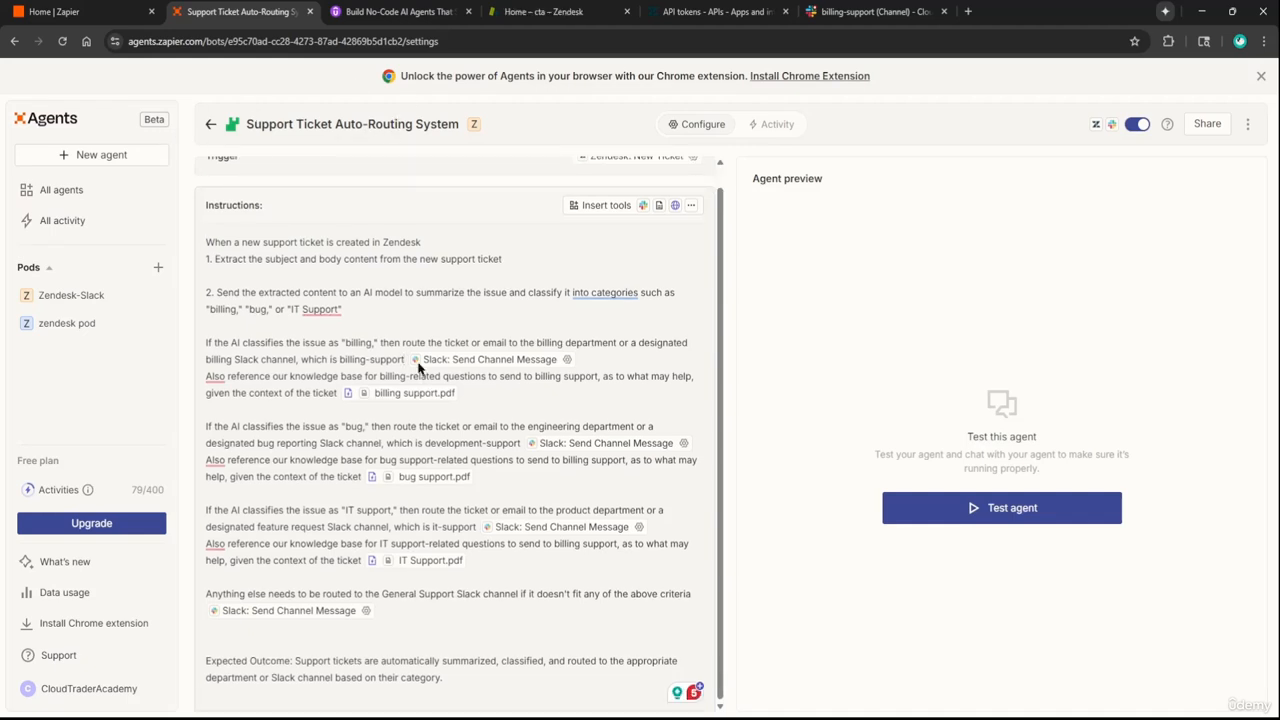
pyautogui.click(410, 360)
pyautogui.write('. Ensure that you ')
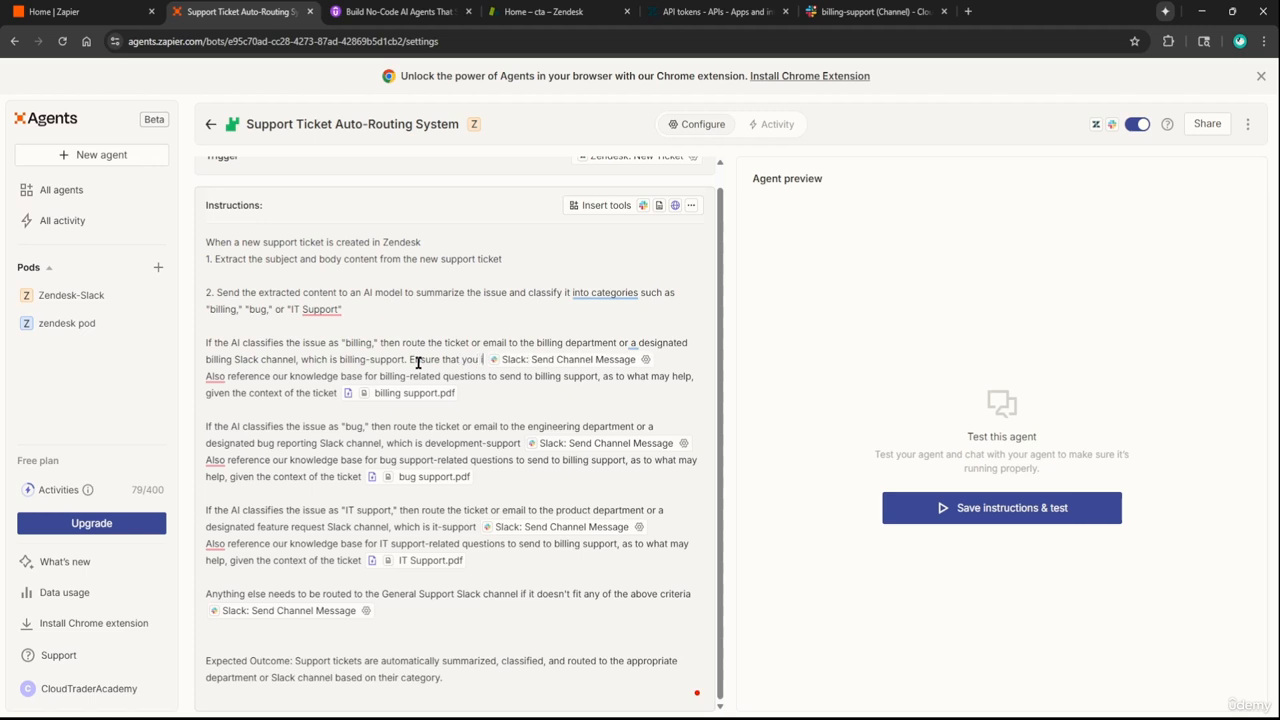
pyautogui.write('include the ticket')
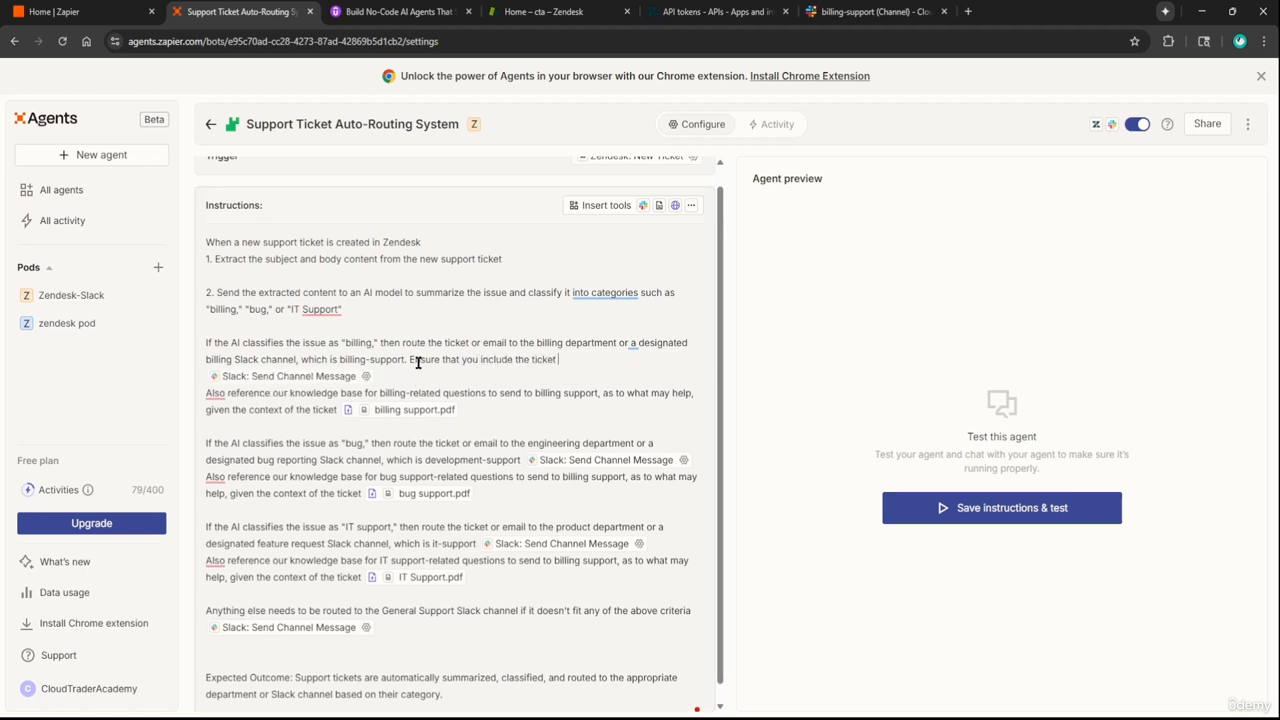
pyautogui.write(' #')
pyautogui.moveTo(410, 360); pyautogui.dragTo(586, 366)
pyautogui.hotkey('ctrl', 'c')
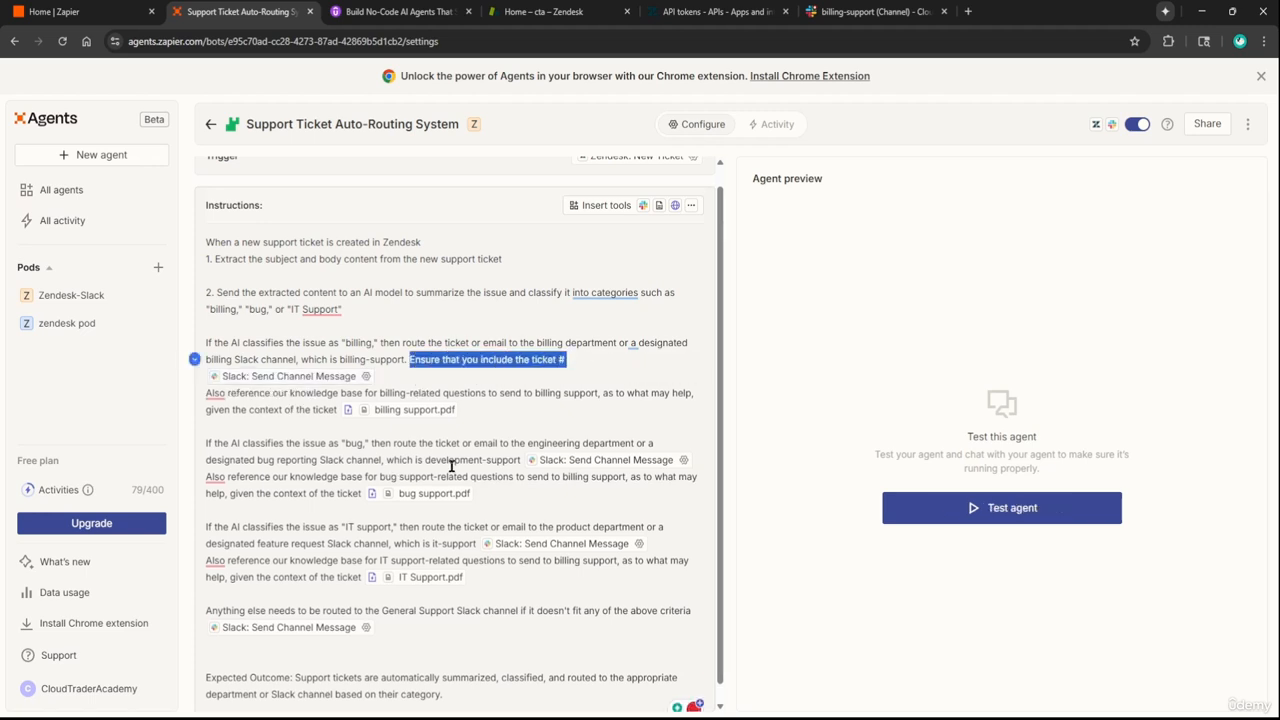
pyautogui.click(523, 459)
pyautogui.write('.')
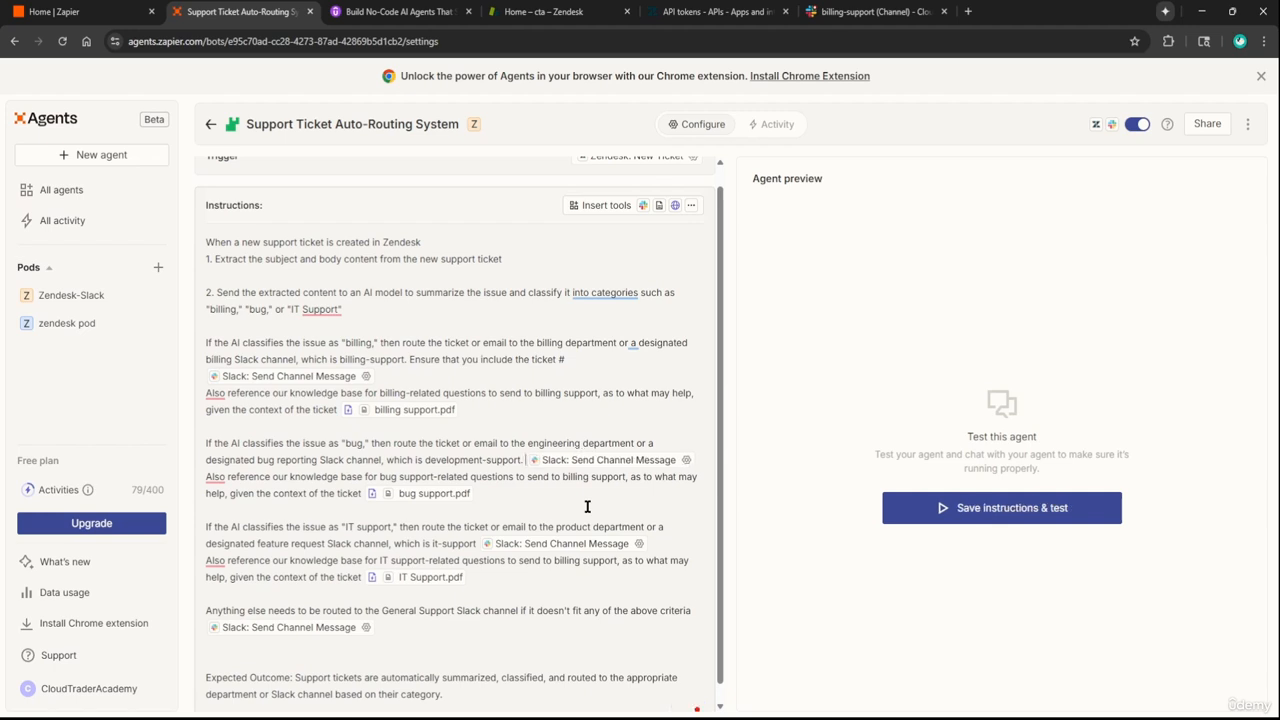
pyautogui.hotkey('ctrl', 'v')
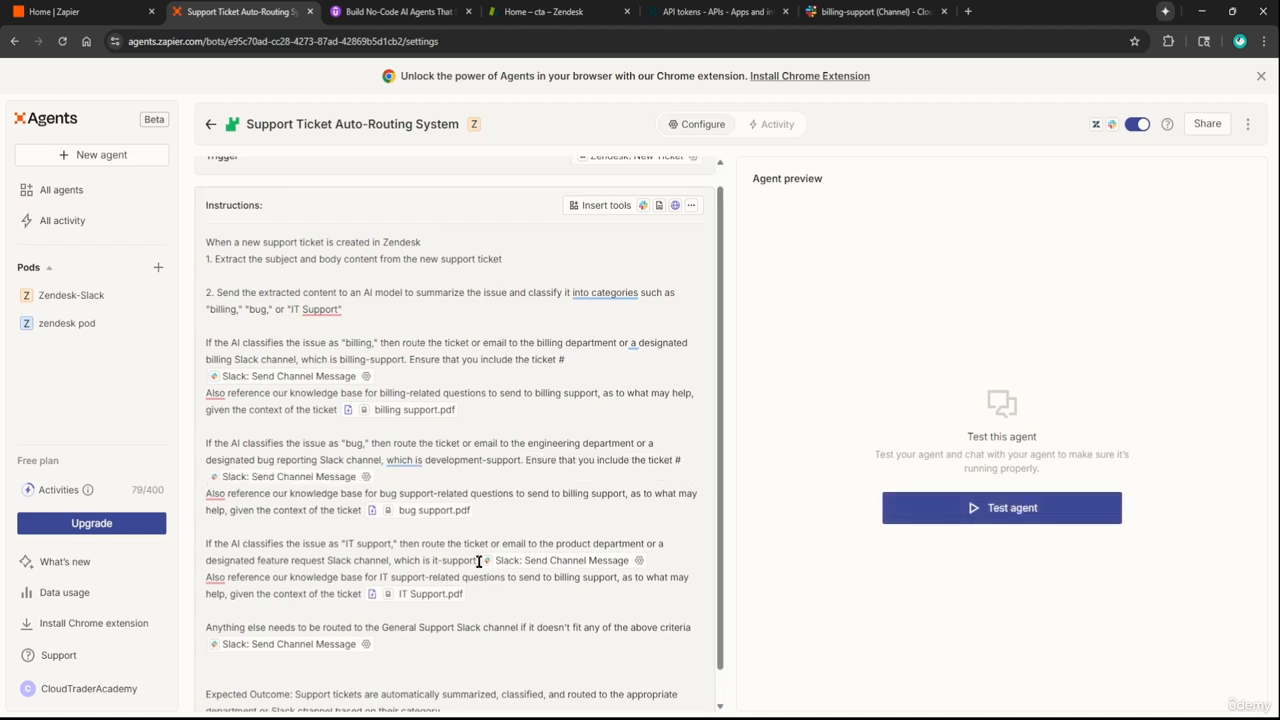
pyautogui.write('.')
pyautogui.hotkey('ctrl', 'v')
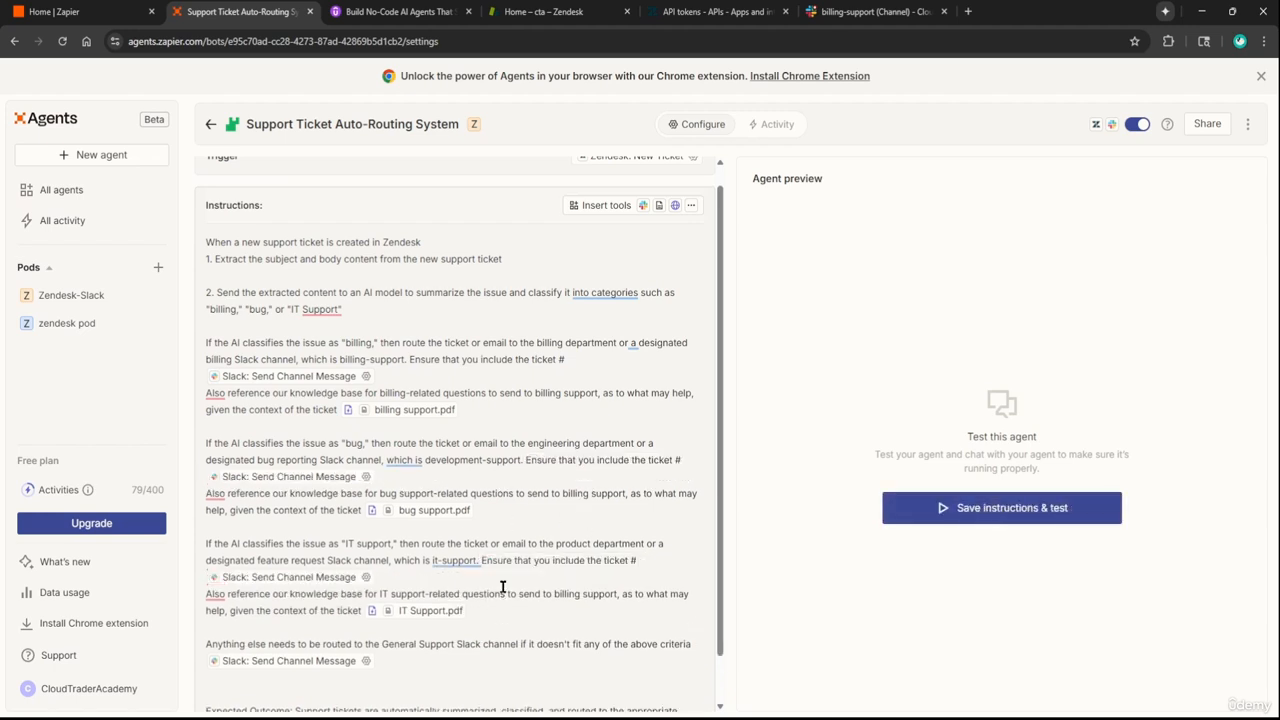
pyautogui.scroll(-1, 476, 600)
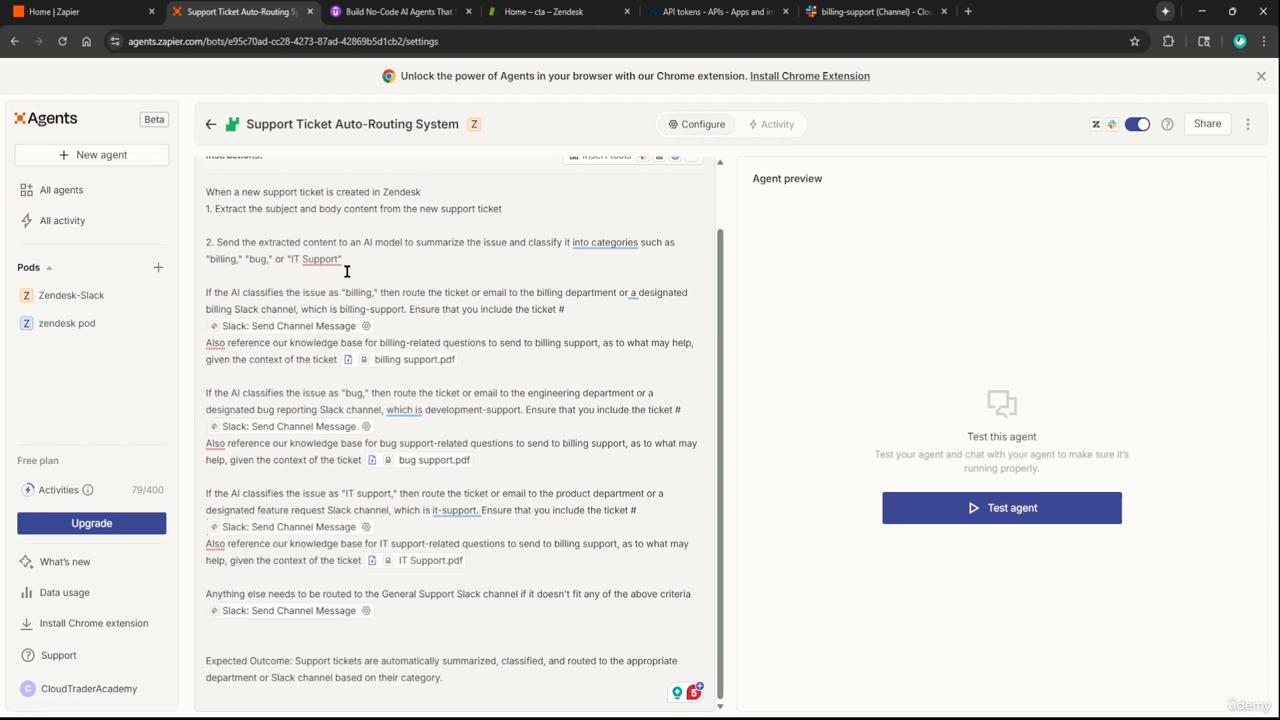
# In the Zendesk dashboard, start a new ticket with the matching existing customer as requester
pyautogui.click(212, 128)
pyautogui.click(543, 11)
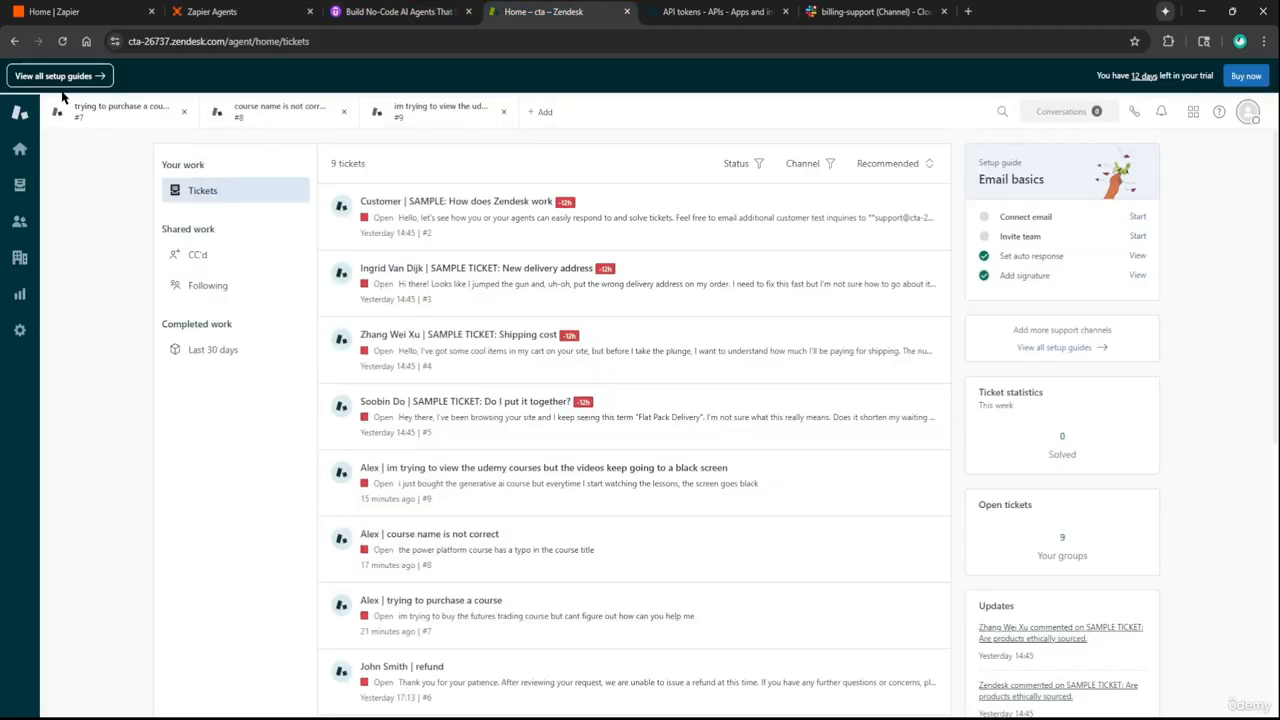
pyautogui.click(19, 148)
pyautogui.click(557, 141)
pyautogui.click(163, 211)
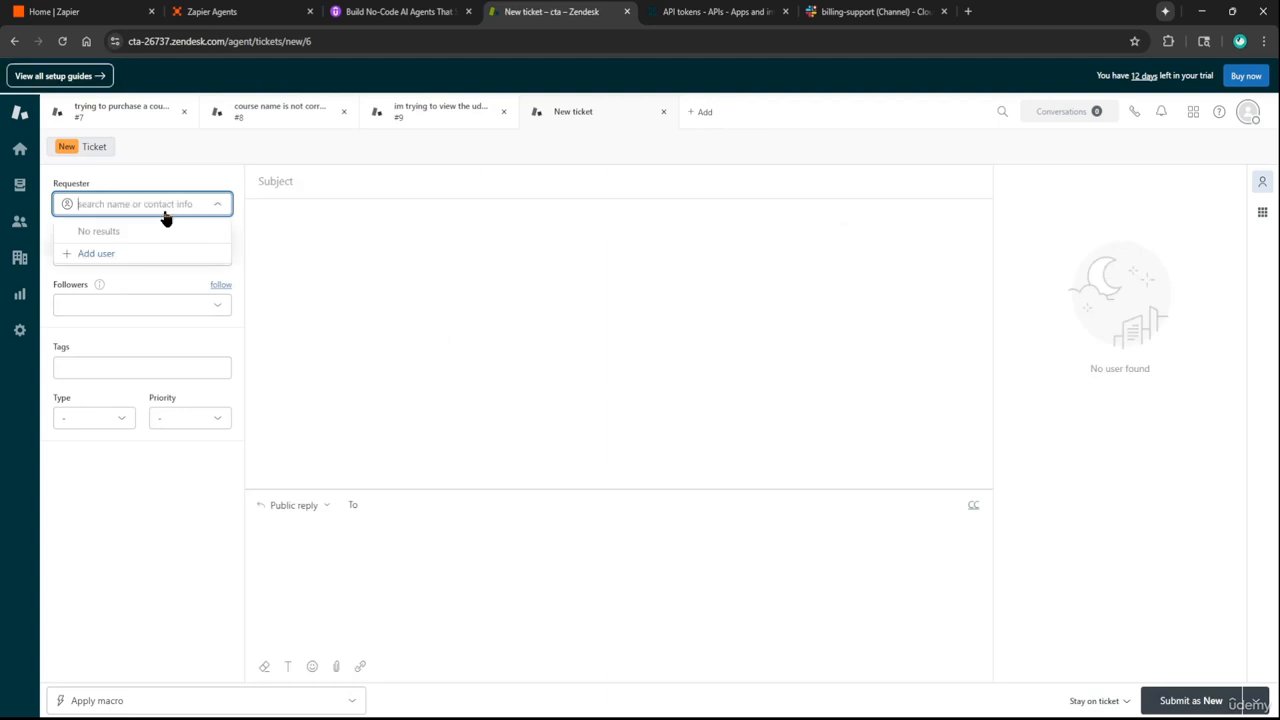
pyautogui.write('alex')
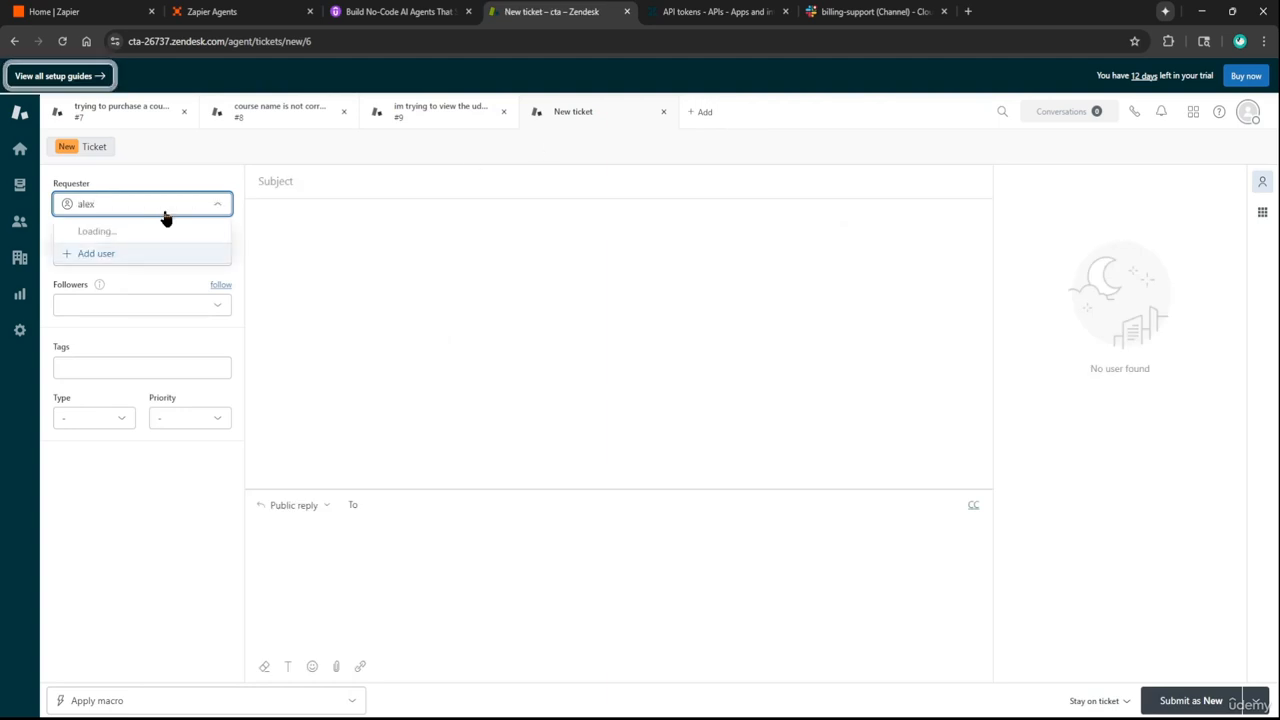
pyautogui.click(160, 234)
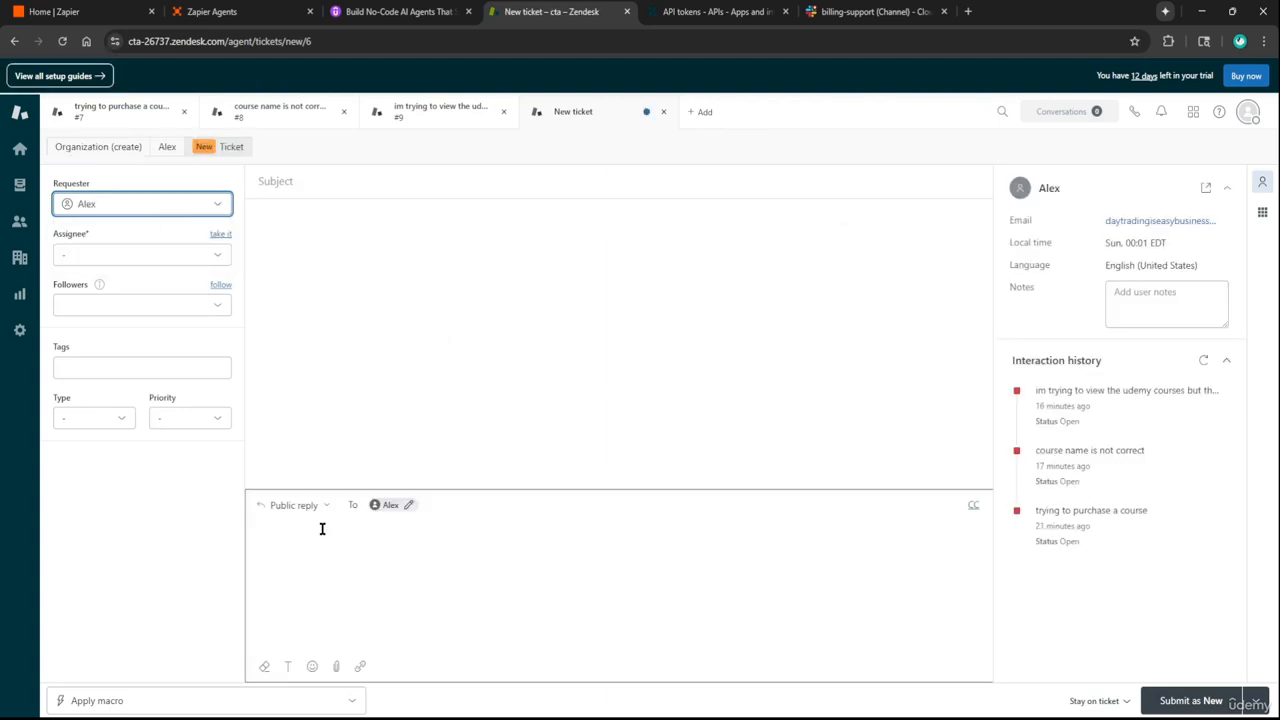
# Give the ticket subject 'Computer wont turn on' and description 'my computer wont turn on', then submit it
pyautogui.click(310, 182)
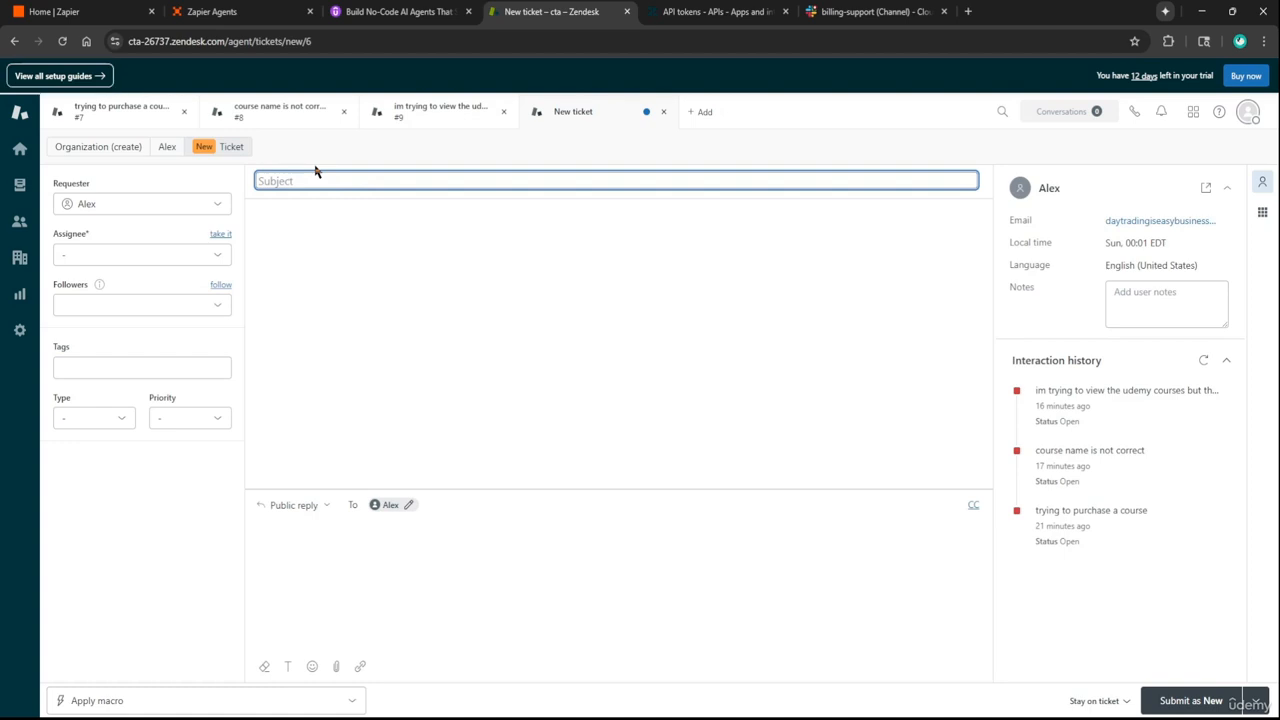
pyautogui.write('Computer wont turn on')
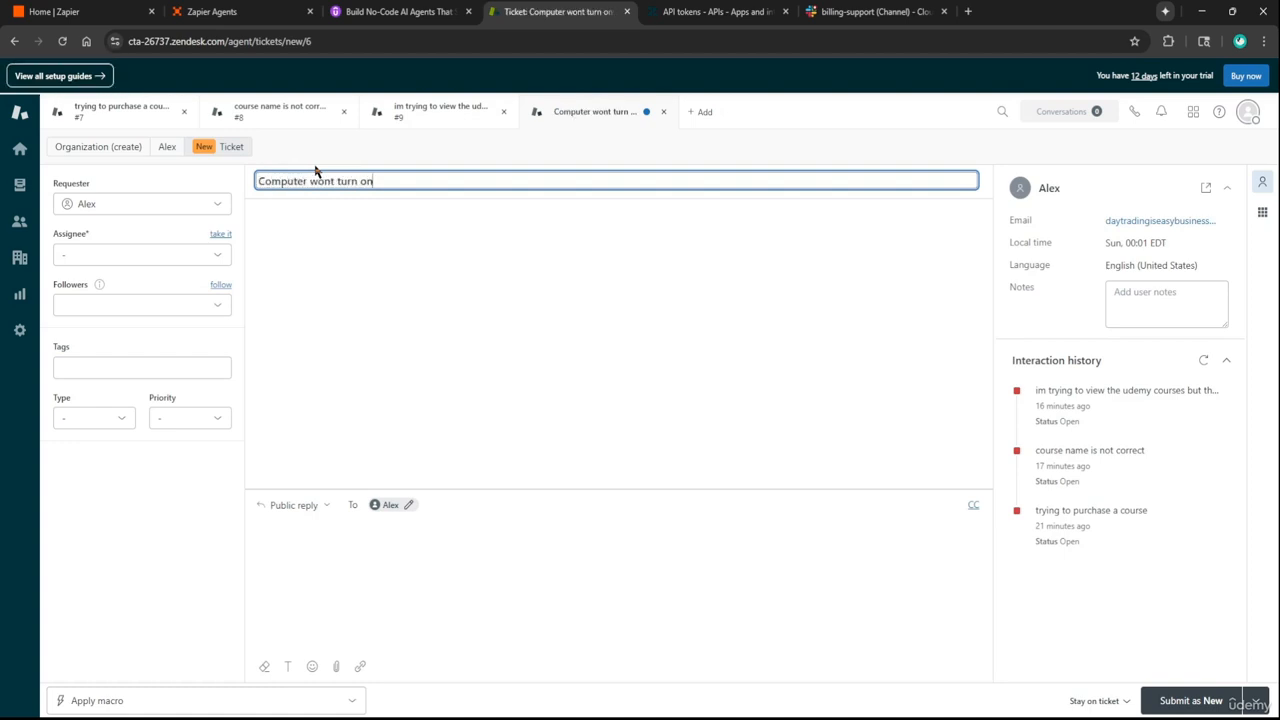
pyautogui.click(386, 580)
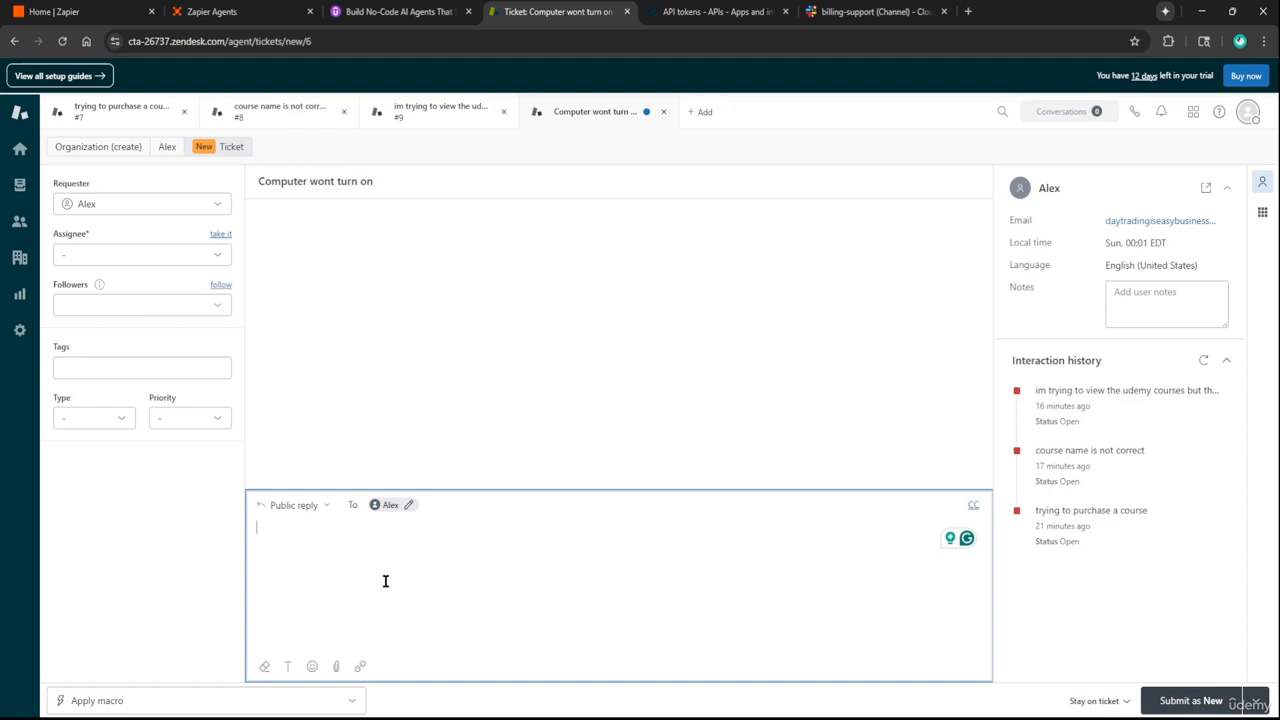
pyautogui.write('my computer wont turn on')
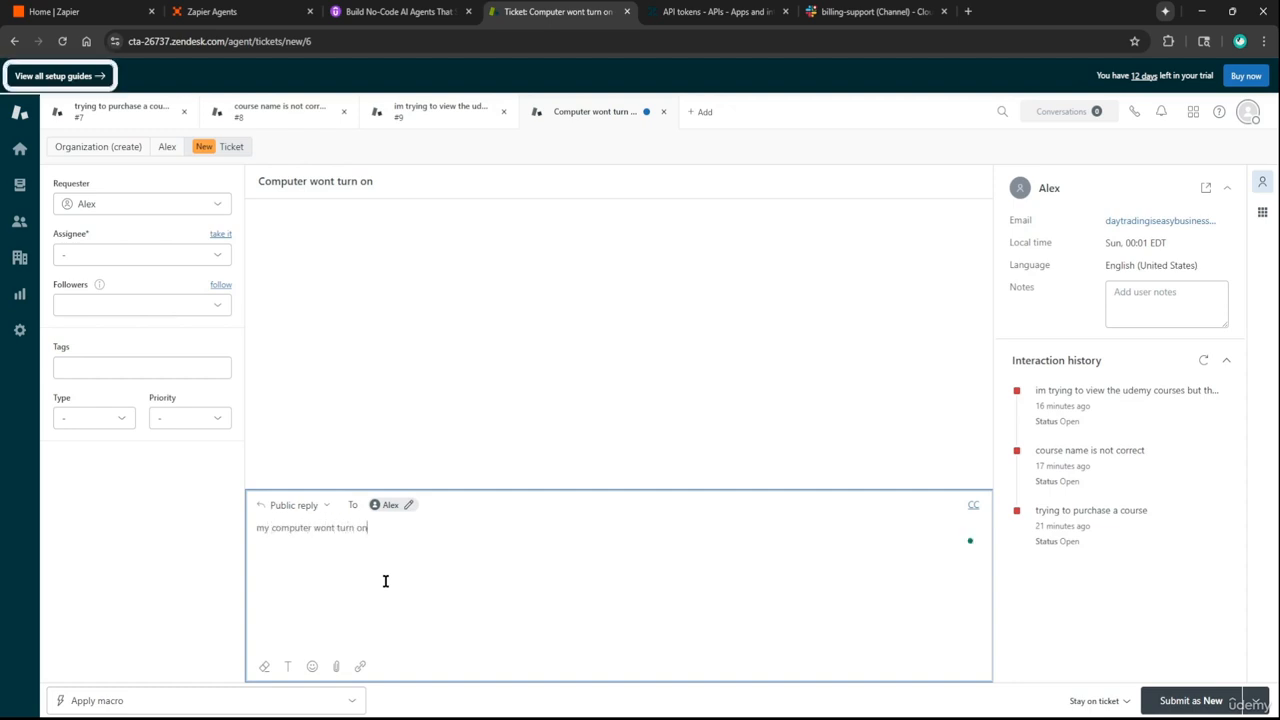
pyautogui.click(1192, 702)
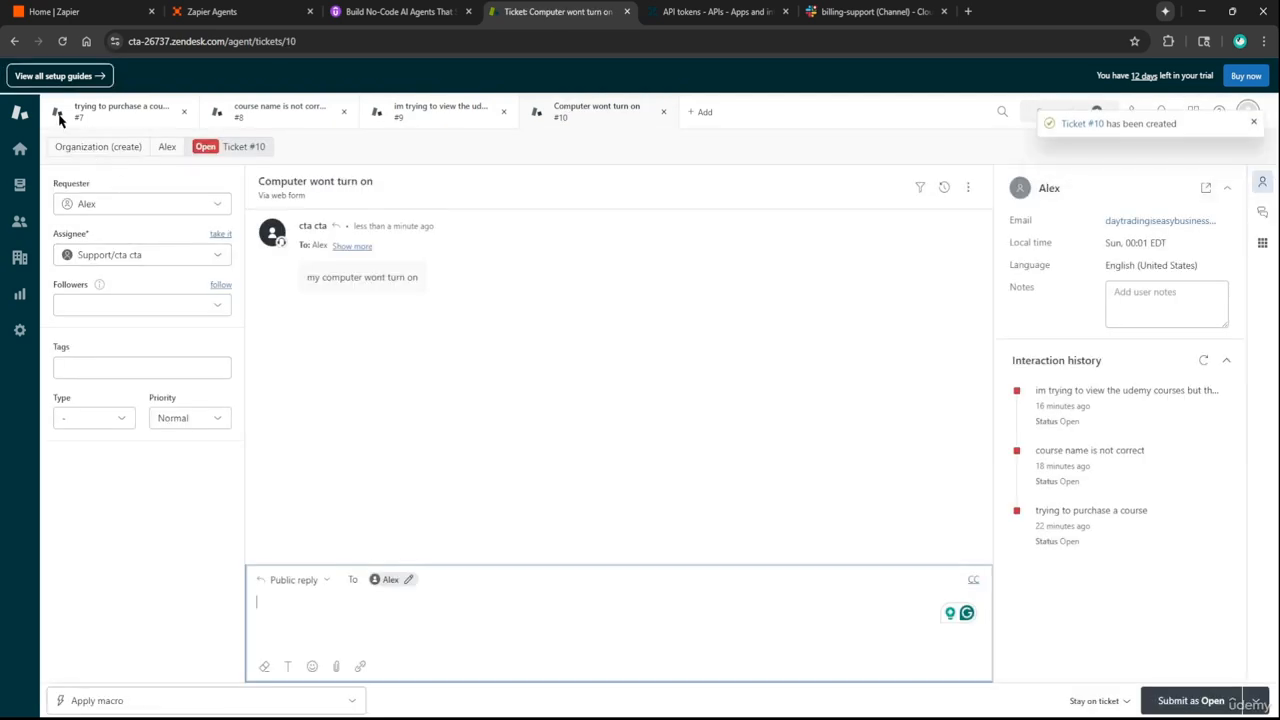
# Start a new ticket and create a new end user with name and e-mail as its requester
pyautogui.click(20, 148)
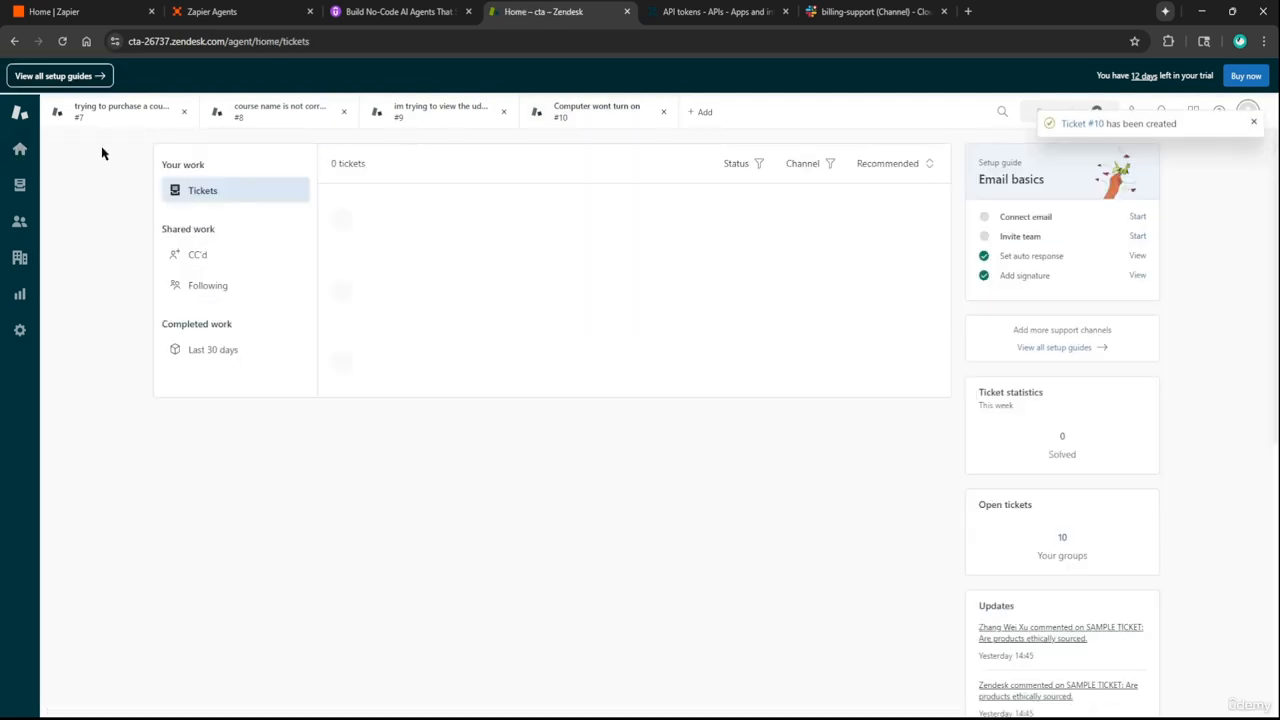
pyautogui.click(704, 112)
pyautogui.click(137, 205)
pyautogui.click(112, 252)
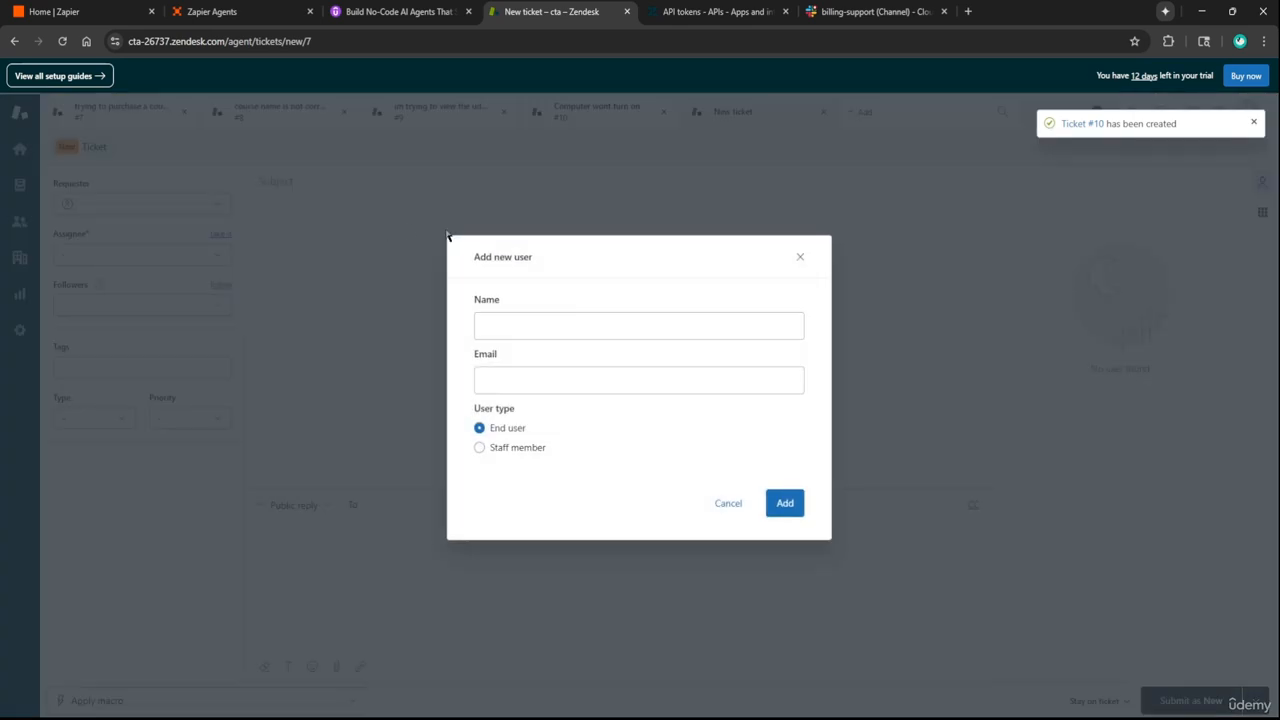
pyautogui.click(551, 323)
pyautogui.write('John Smith')
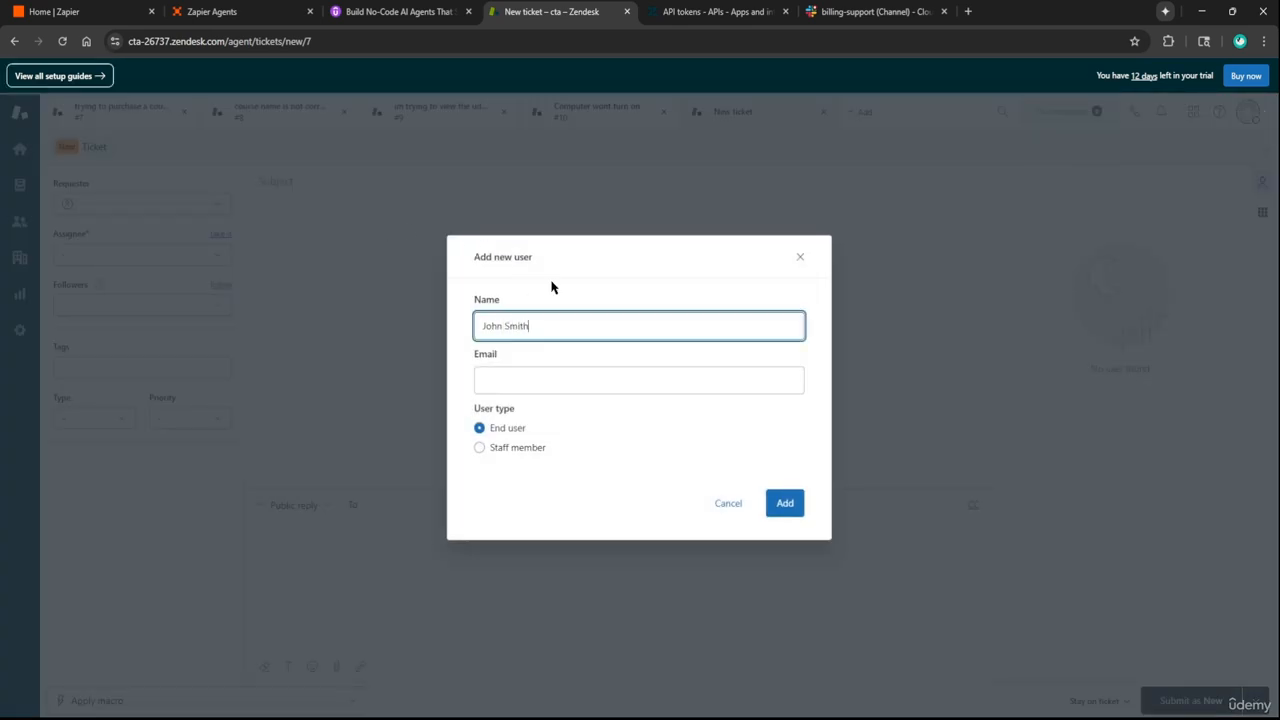
pyautogui.press('Tab')
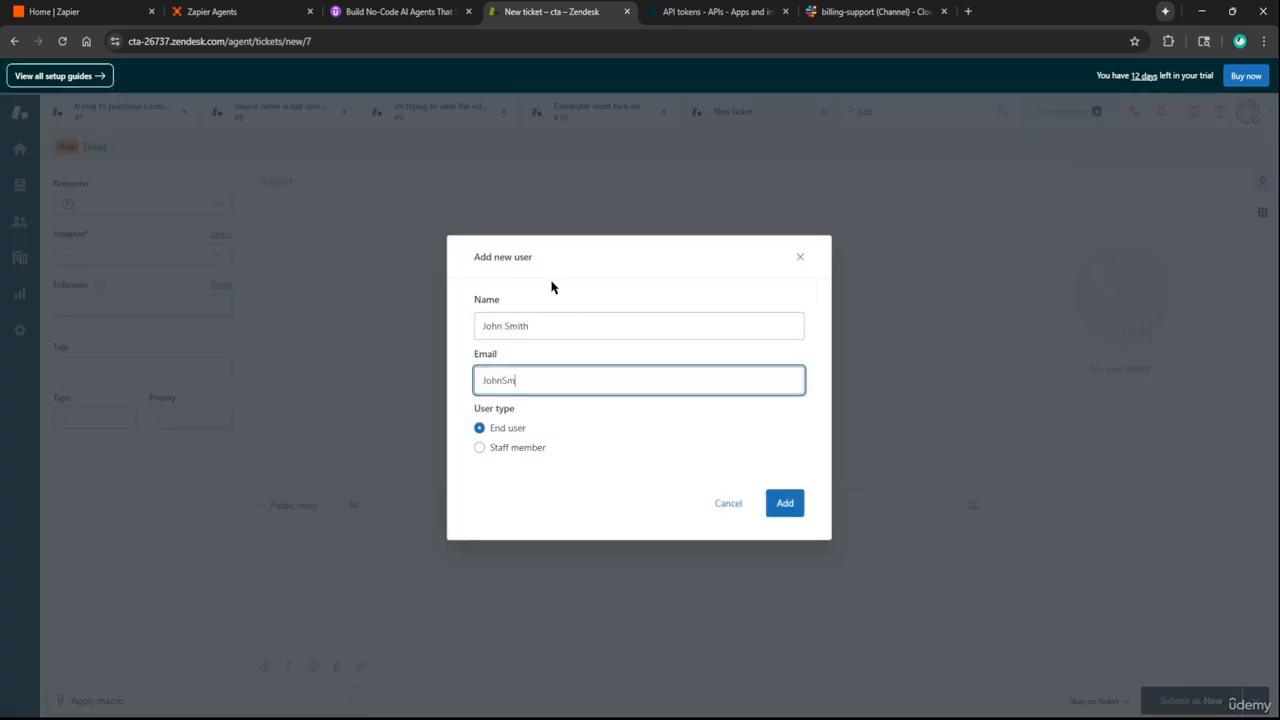
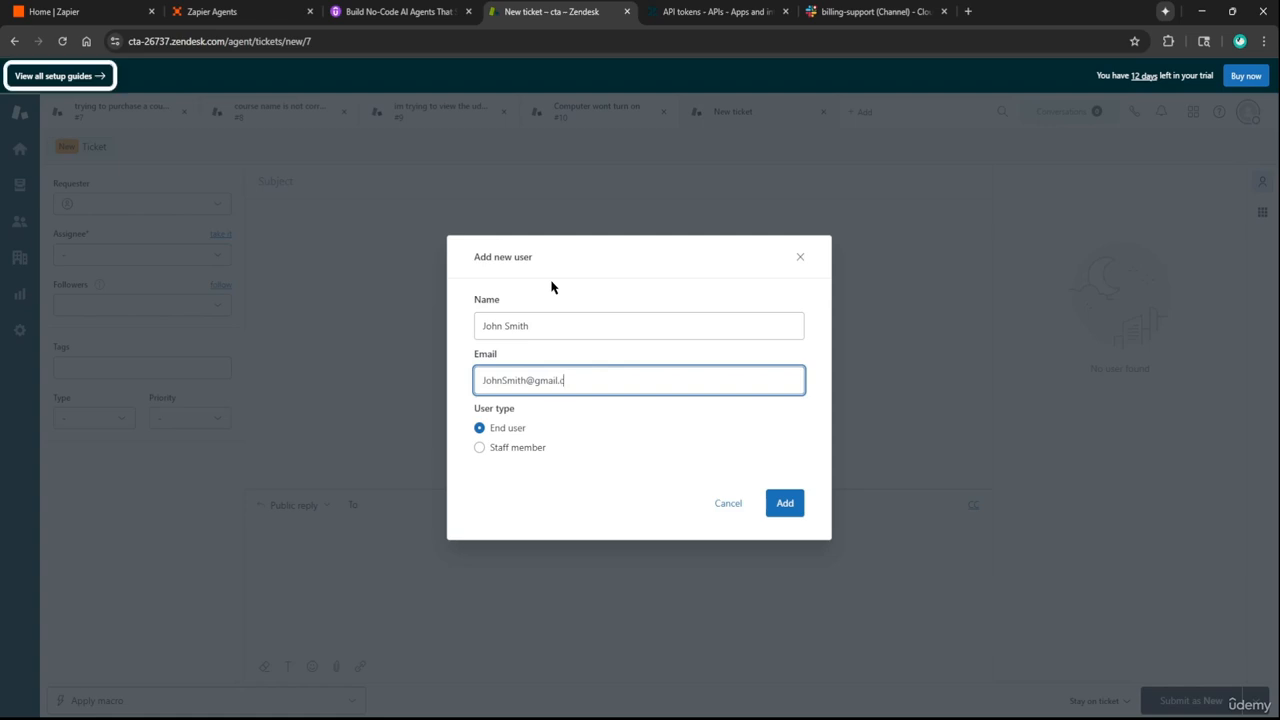
pyautogui.click(784, 508)
# Submit the ticket 'I'd like a refund' with the futures trading course refund description, then return to the dashboard
pyautogui.click(327, 180)
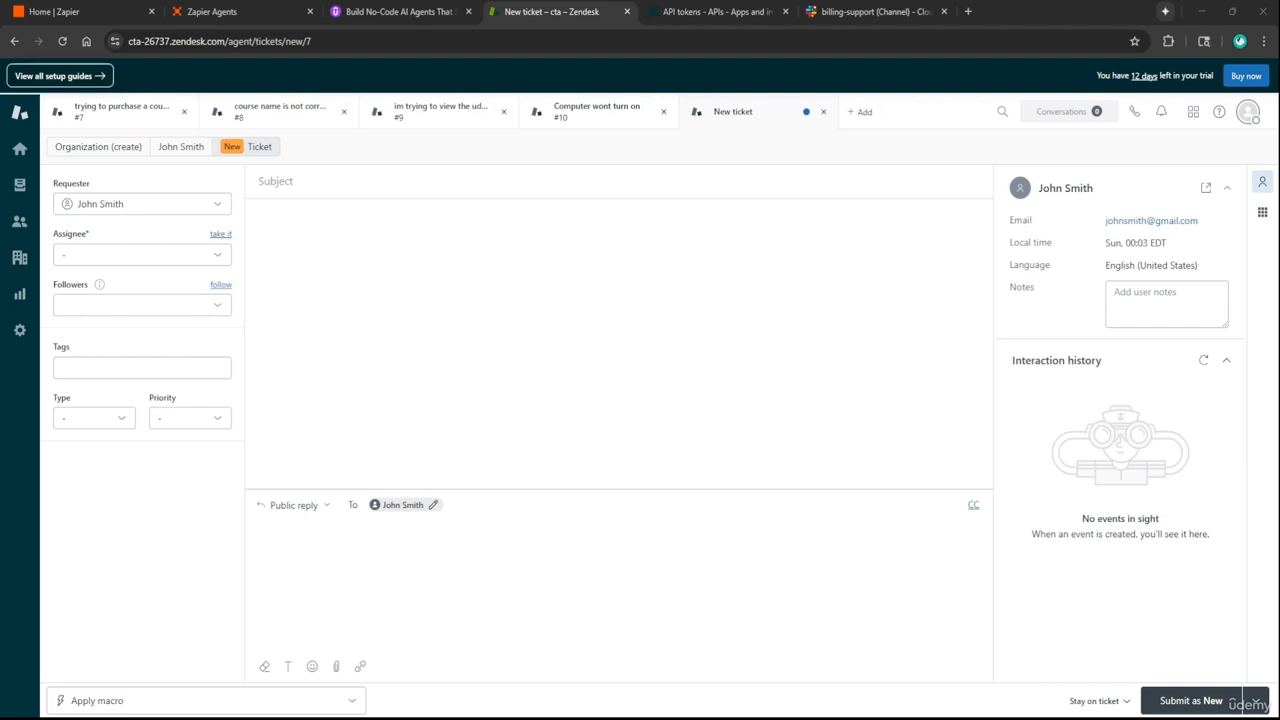
pyautogui.click(295, 180)
pyautogui.write("I'd liek")
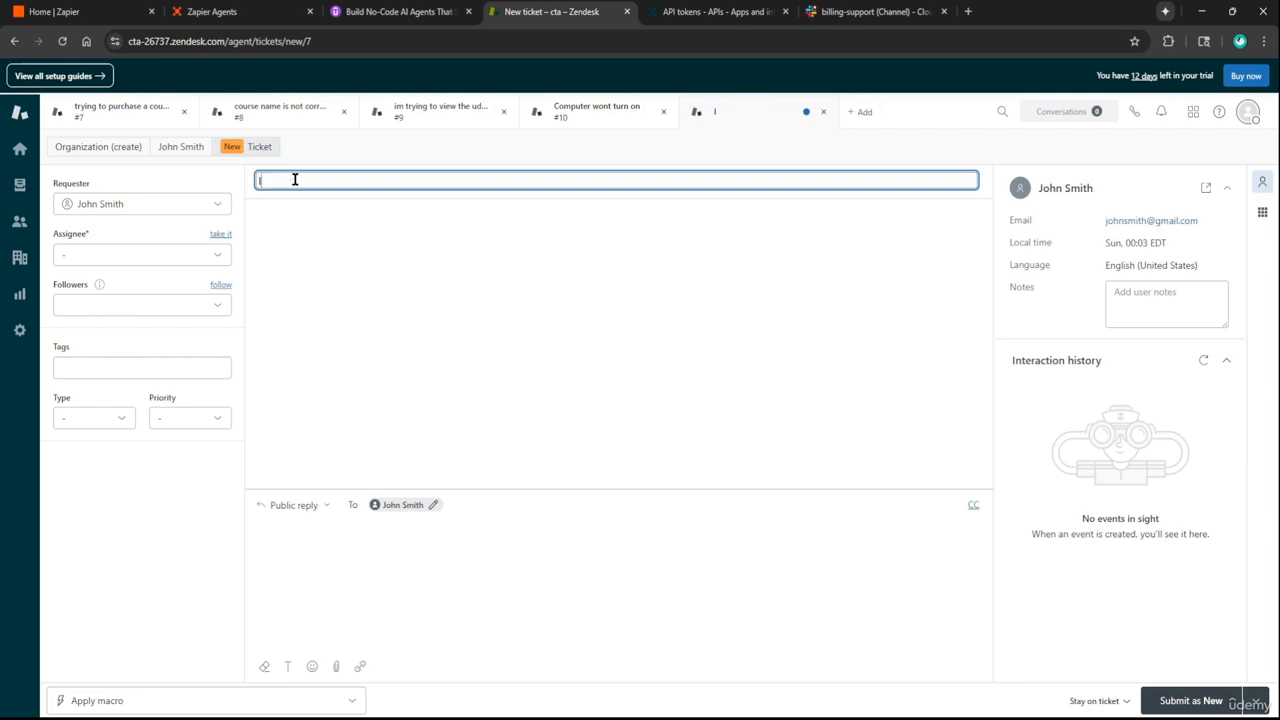
pyautogui.press('BackSpace')
pyautogui.press('BackSpace')
pyautogui.write('ke a refund')
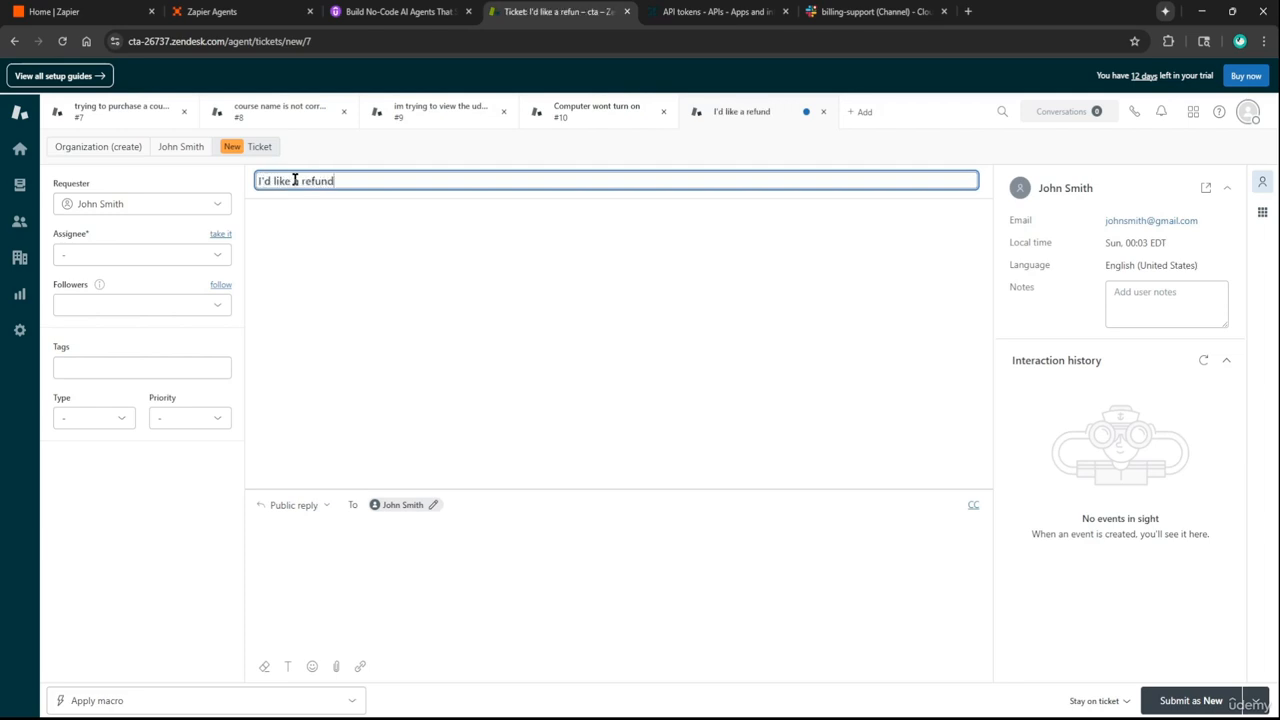
pyautogui.press('Tab')
pyautogui.write('I just')
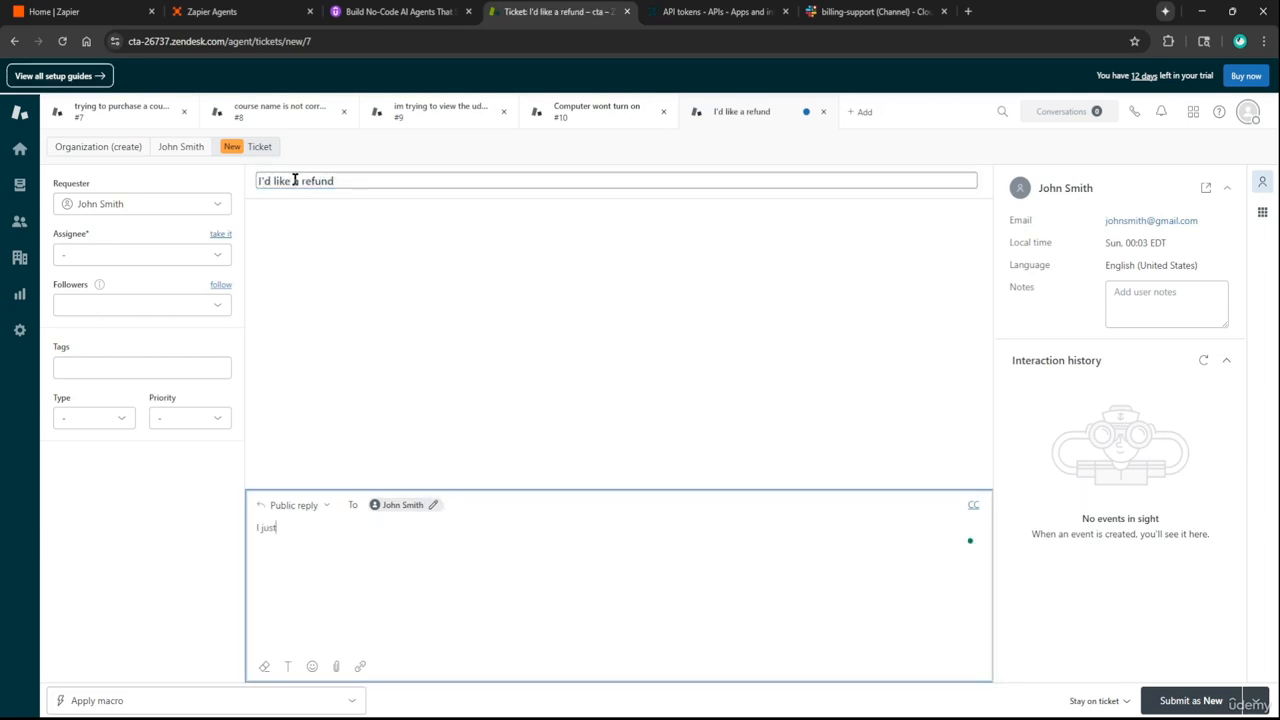
pyautogui.write(' bought futures trading cou')
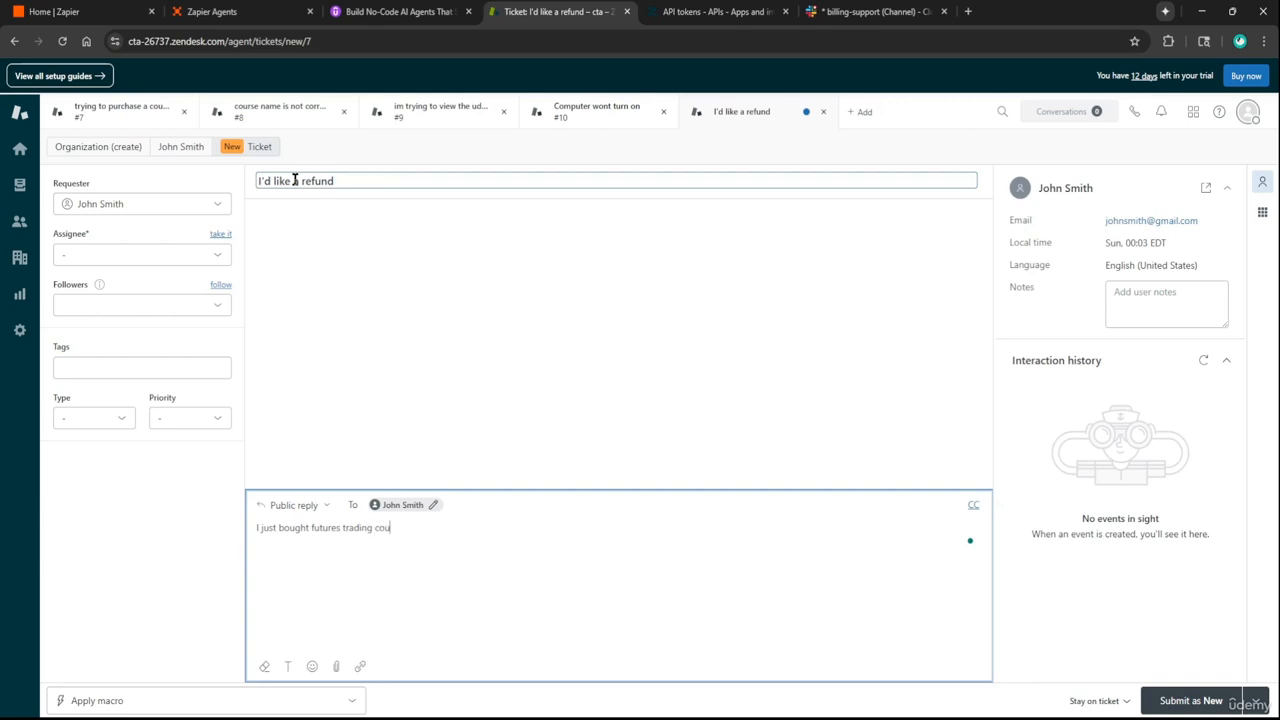
pyautogui.write('rse and I want a refund')
pyautogui.hotkey('ctrl', 'Return')
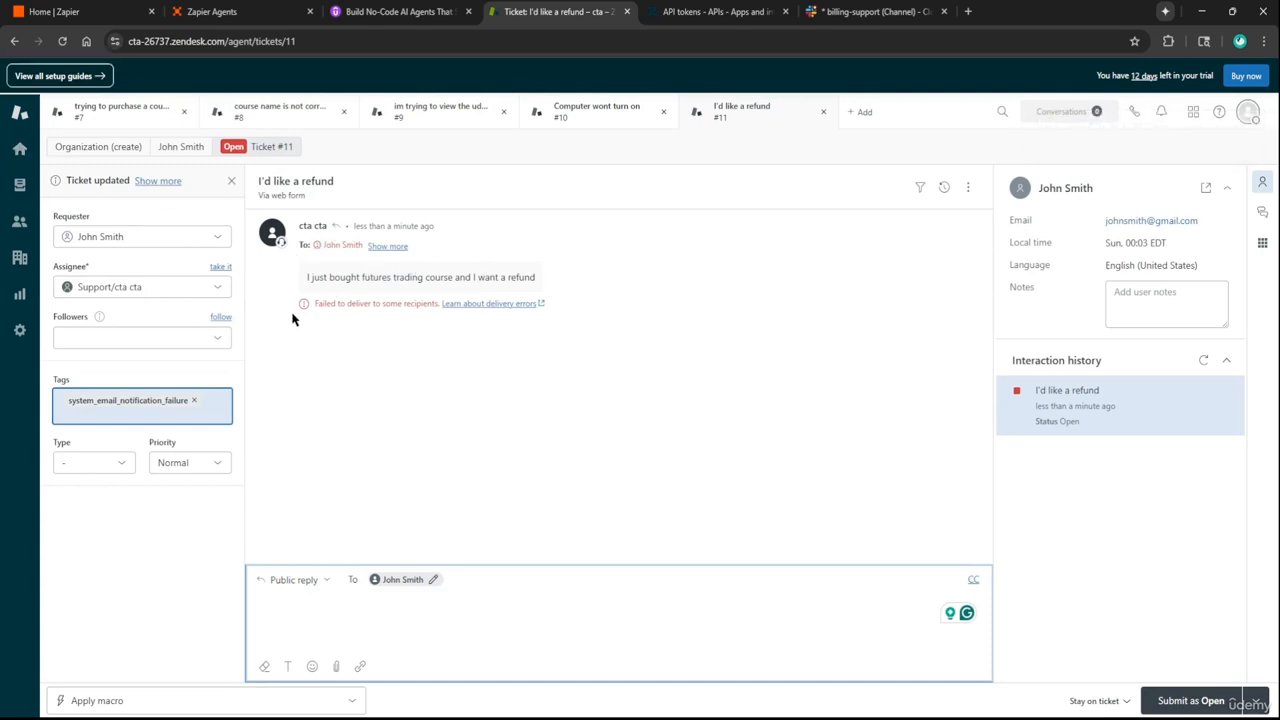
pyautogui.click(21, 150)
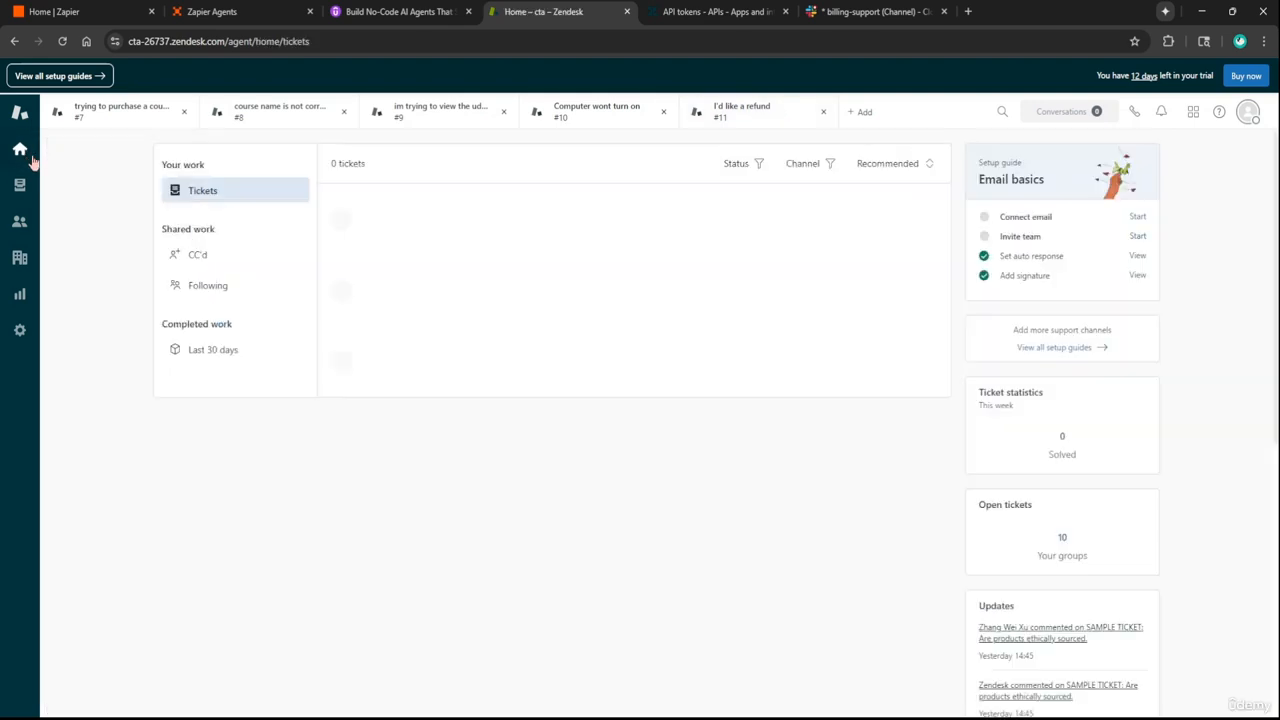
# In Slack's #it-support, select Zapier's ticket 10 alert from its header through the Summary
pyautogui.click(843, 8)
pyautogui.click(200, 329)
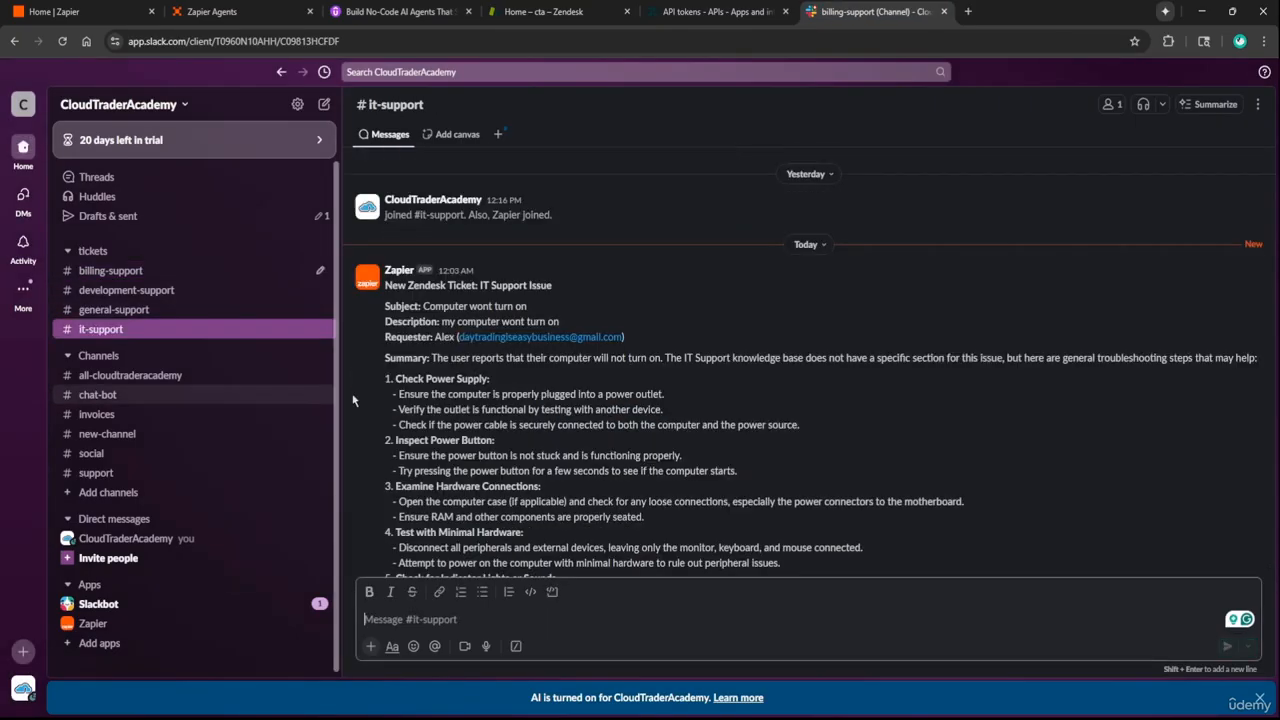
pyautogui.scroll(-3, 787, 430)
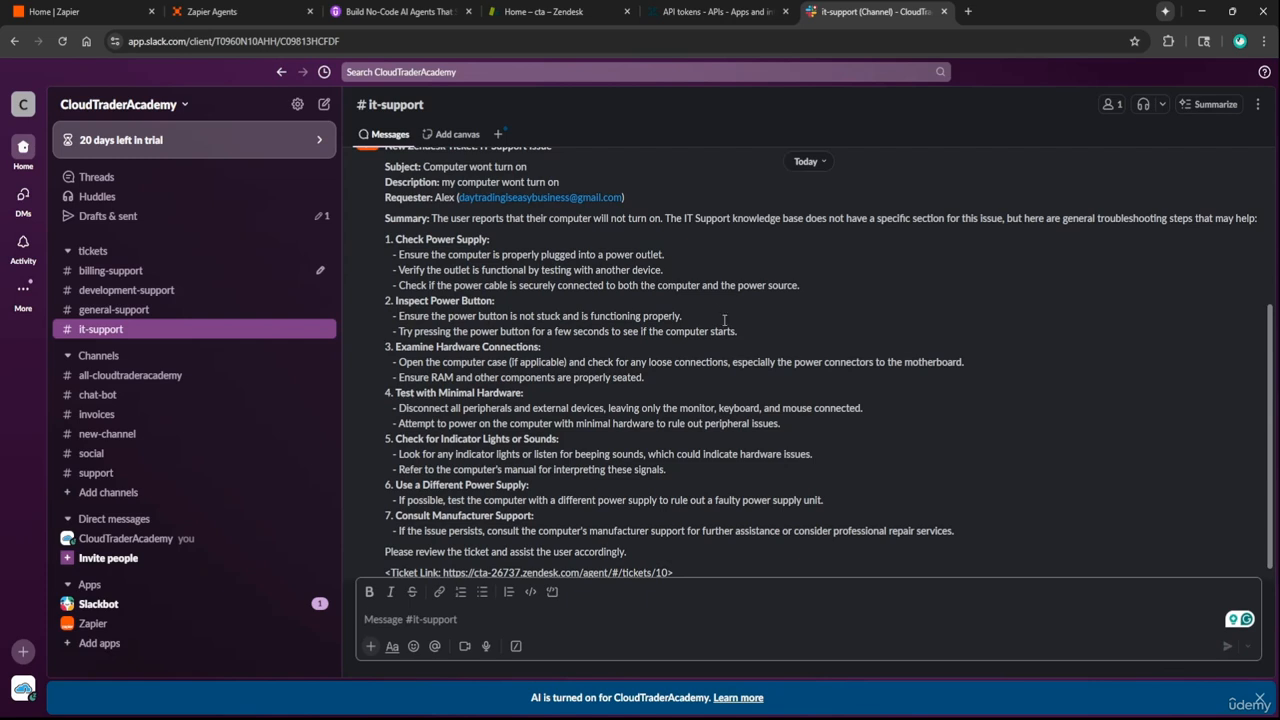
pyautogui.scroll(-1, 724, 320)
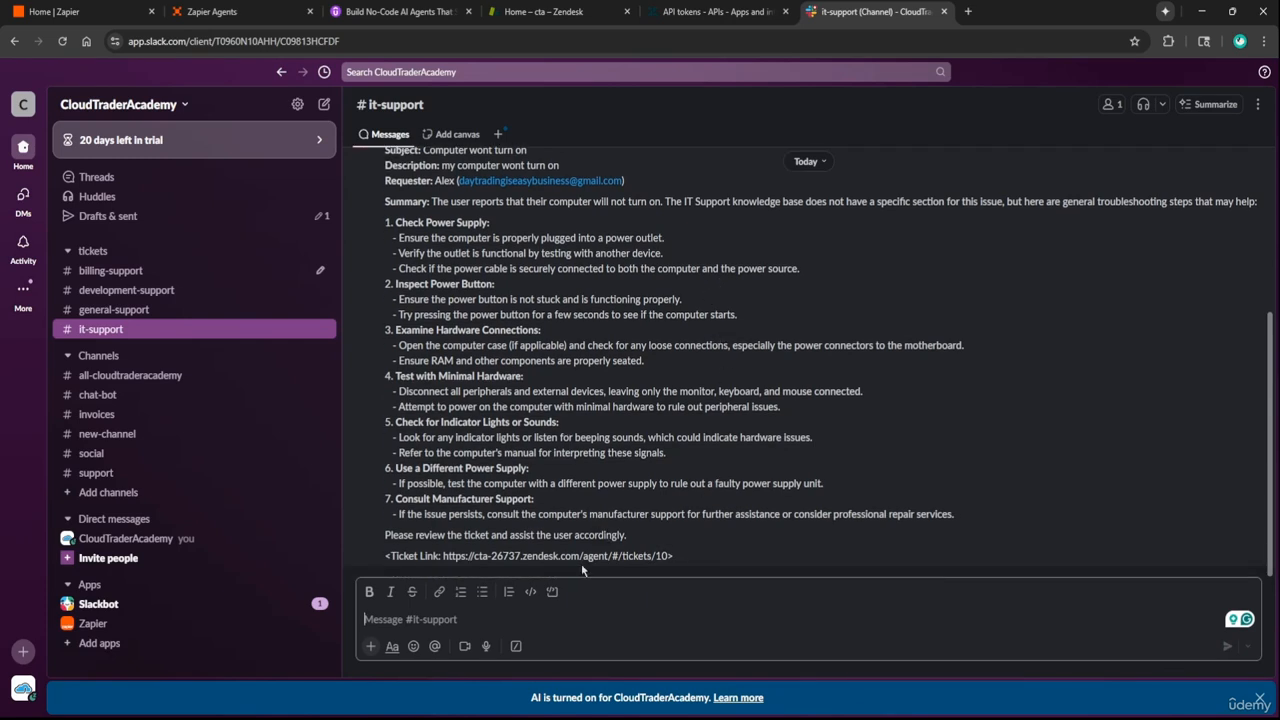
pyautogui.scroll(2, 455, 557)
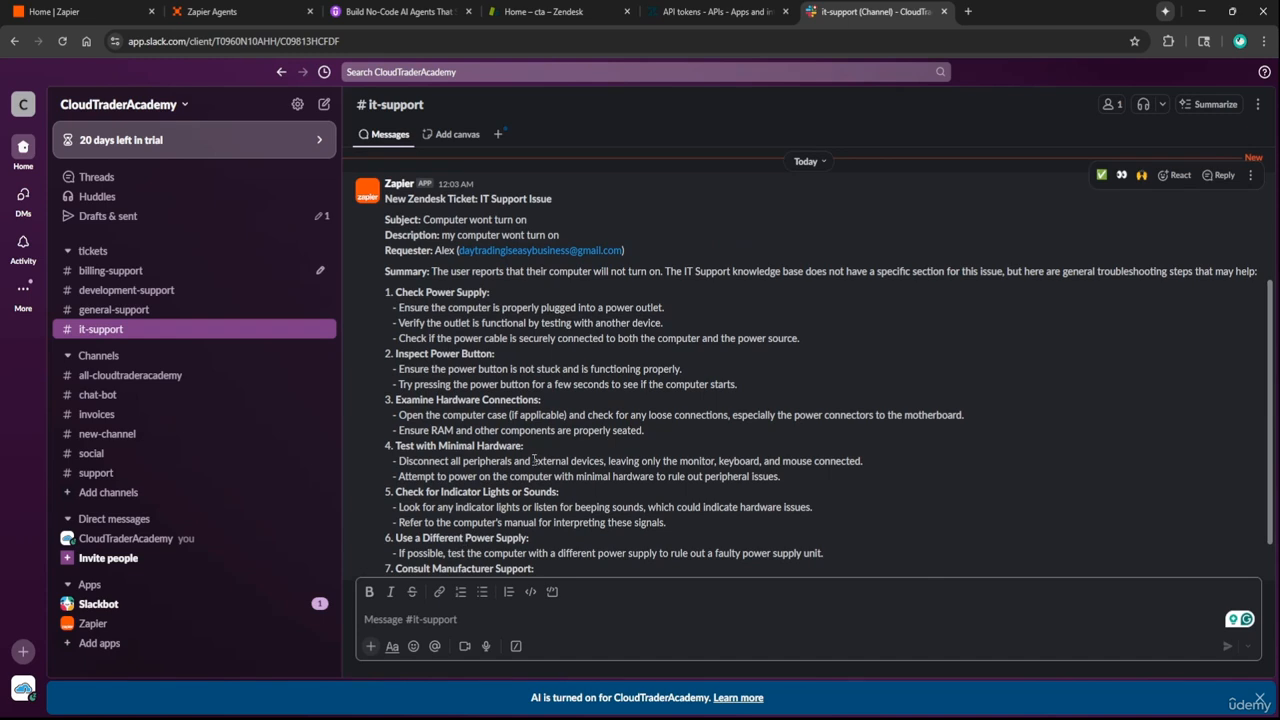
pyautogui.scroll(-2, 560, 443)
pyautogui.scroll(2, 530, 328)
pyautogui.moveTo(387, 200); pyautogui.dragTo(1264, 271)
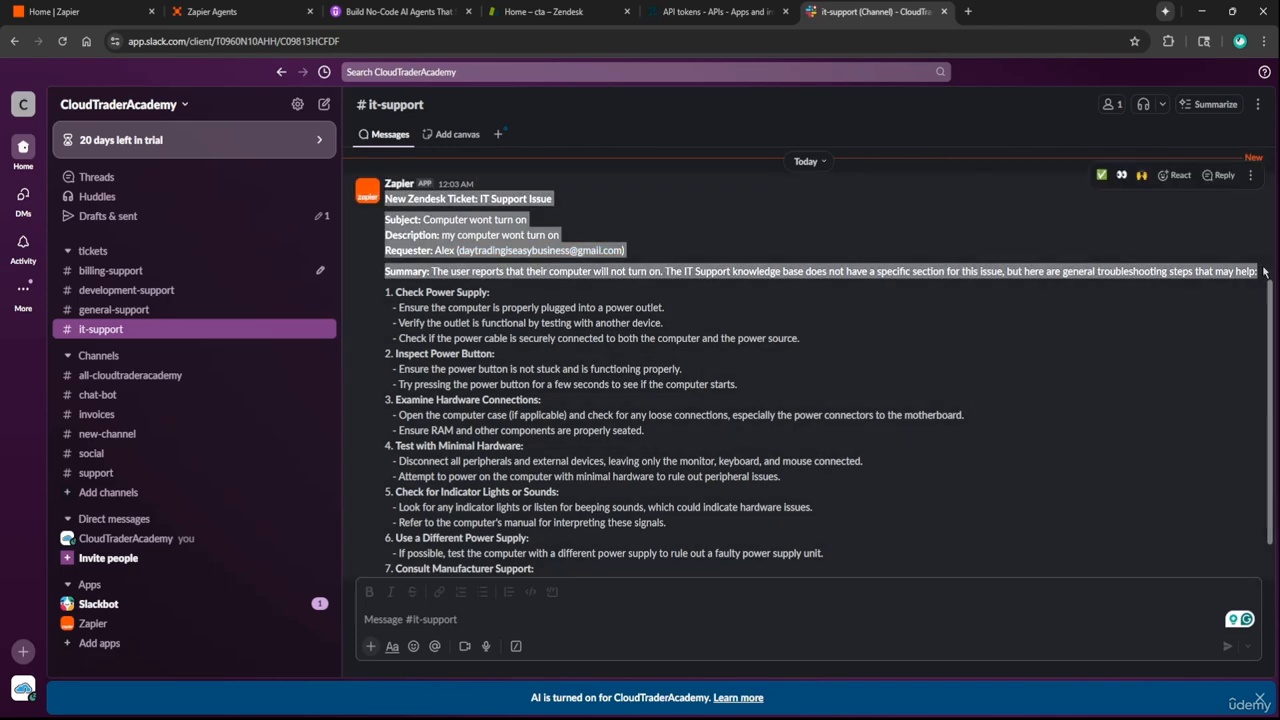
# Add 'All slack messages should be formatted like the following:' and paste the copied ticket message below it
pyautogui.hotkey('ctrl', '2')
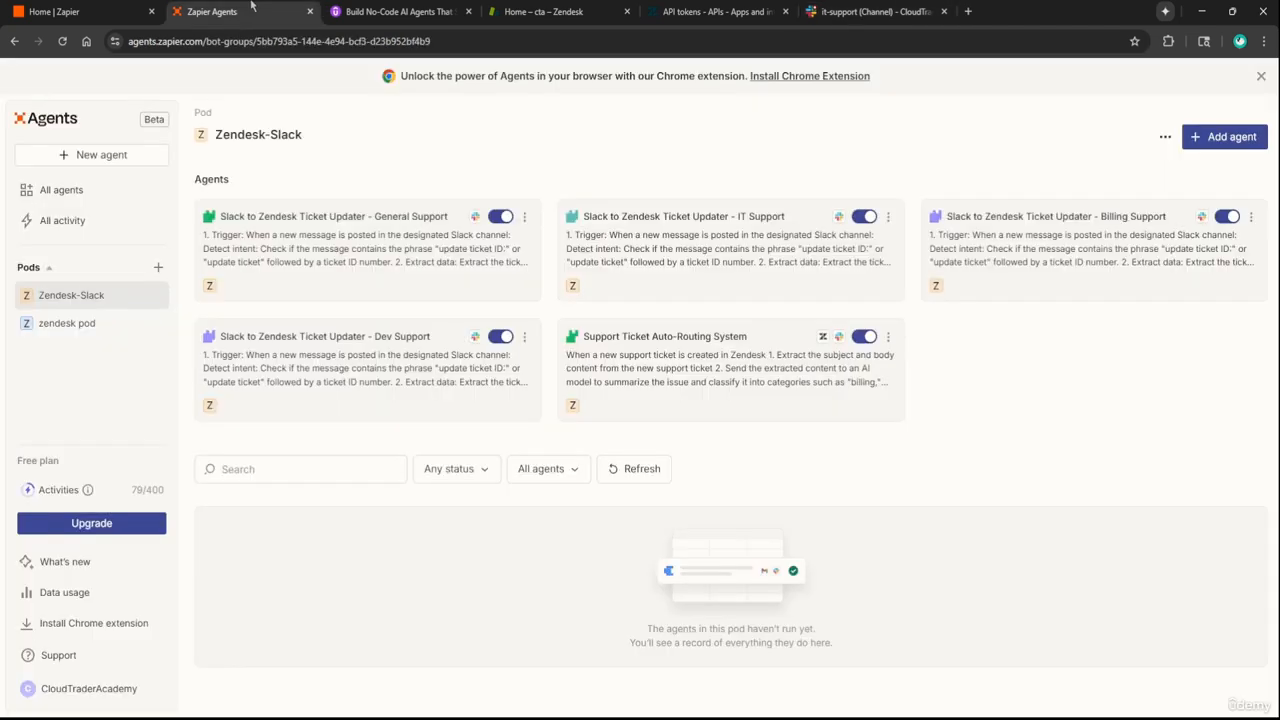
pyautogui.click(646, 366)
pyautogui.scroll(-2, 409, 449)
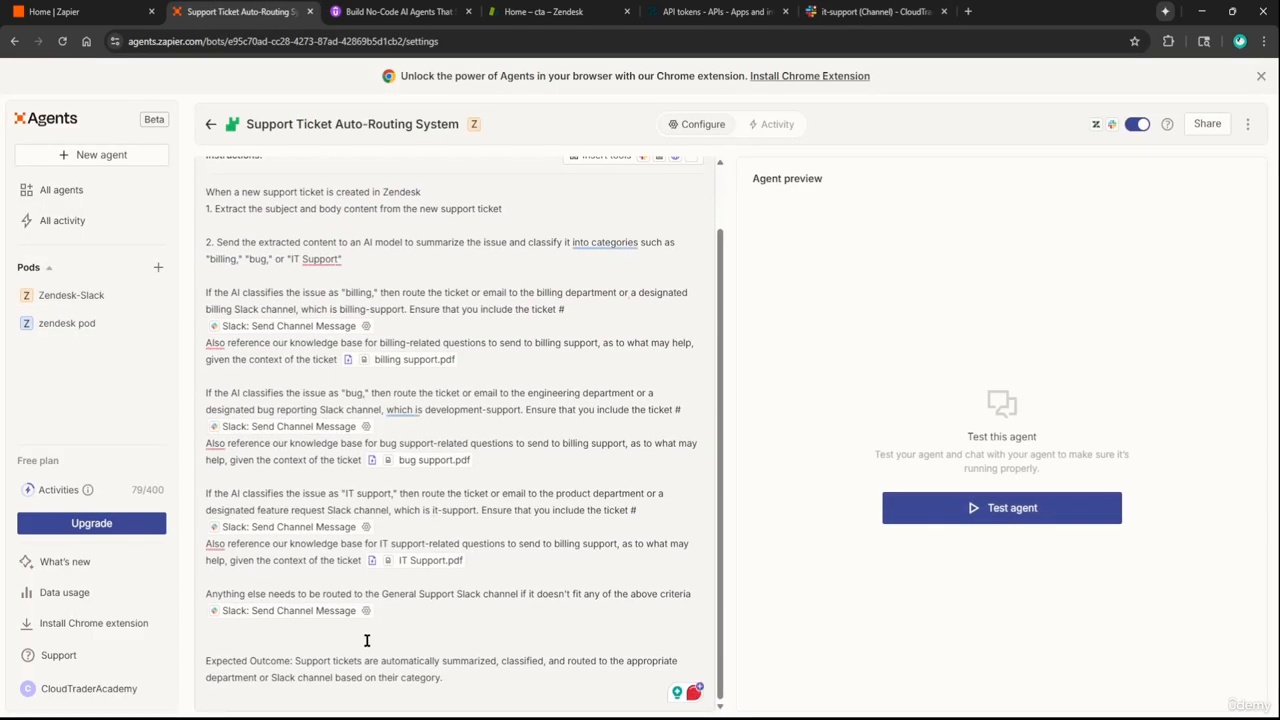
pyautogui.press('Return')
pyautogui.press('Return')
pyautogui.write('All slack messages')
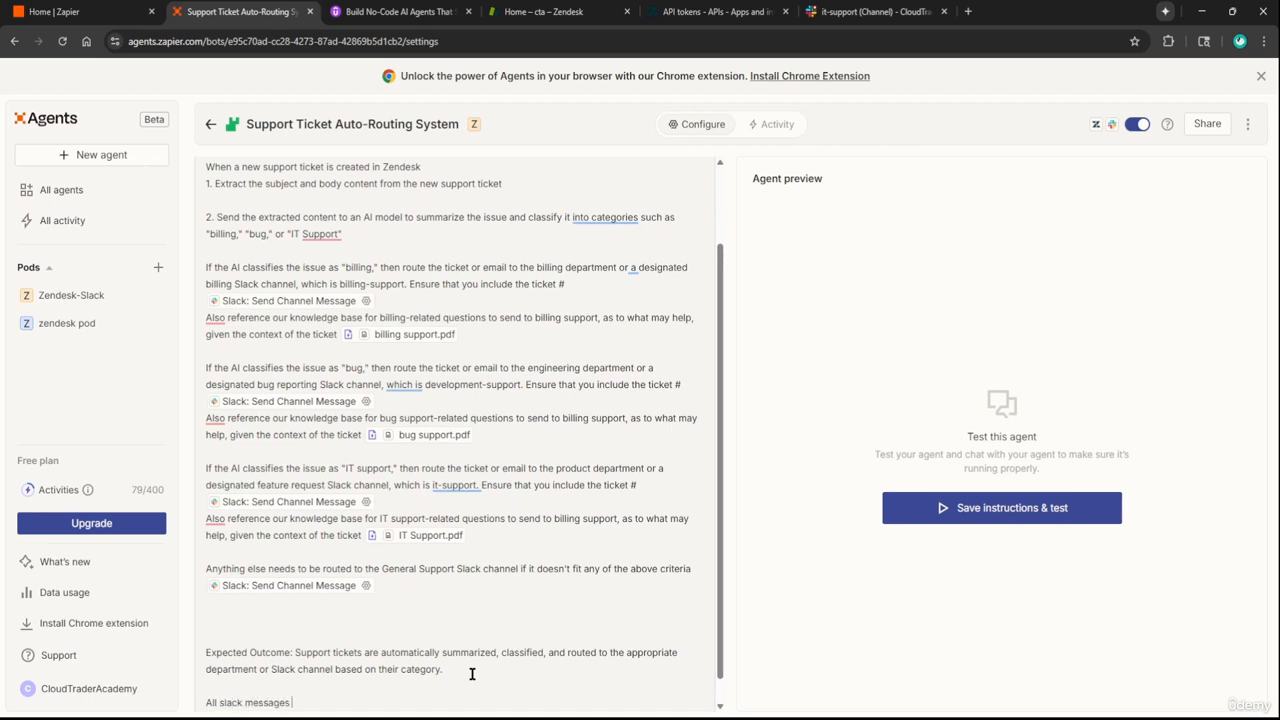
pyautogui.write(' should be formatted like the following:')
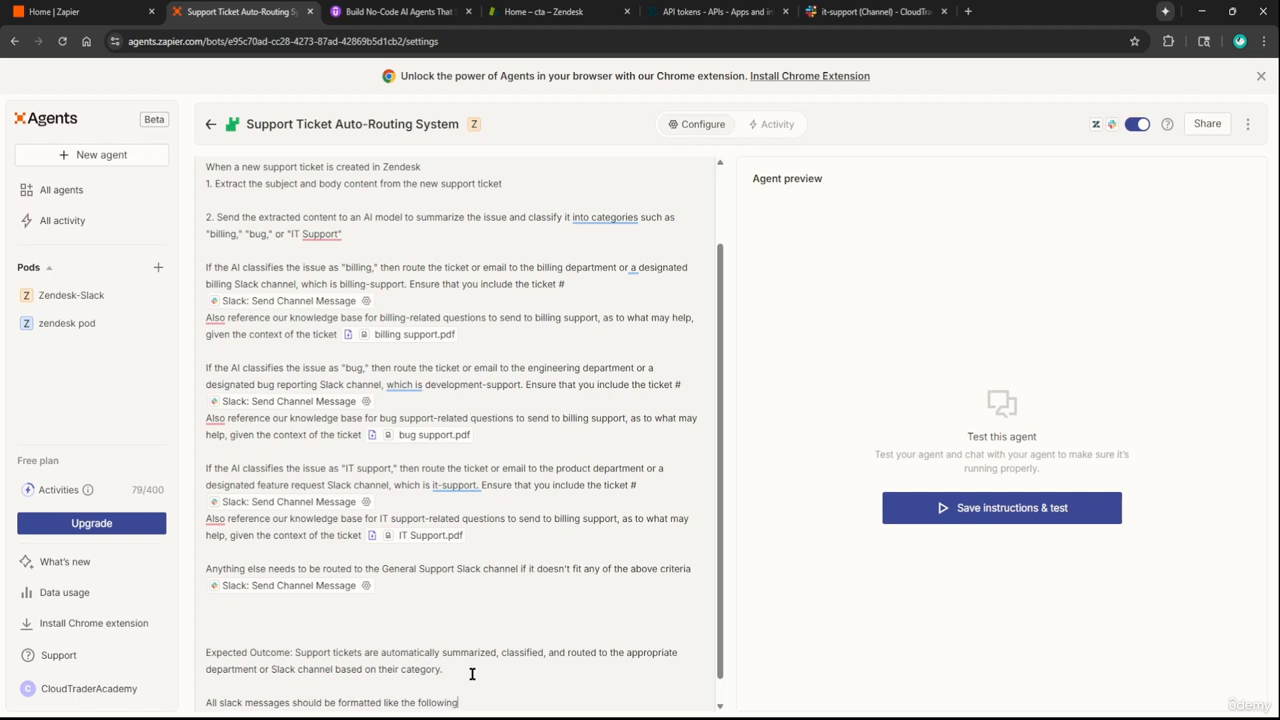
pyautogui.press('Return')
pyautogui.press('Return')
pyautogui.hotkey('ctrl', 'v')
# Add a 'Ticket #: {insert ticket number}' line and replace the sample description and subject with placeholders
pyautogui.click(528, 620)
pyautogui.press('BackSpace')
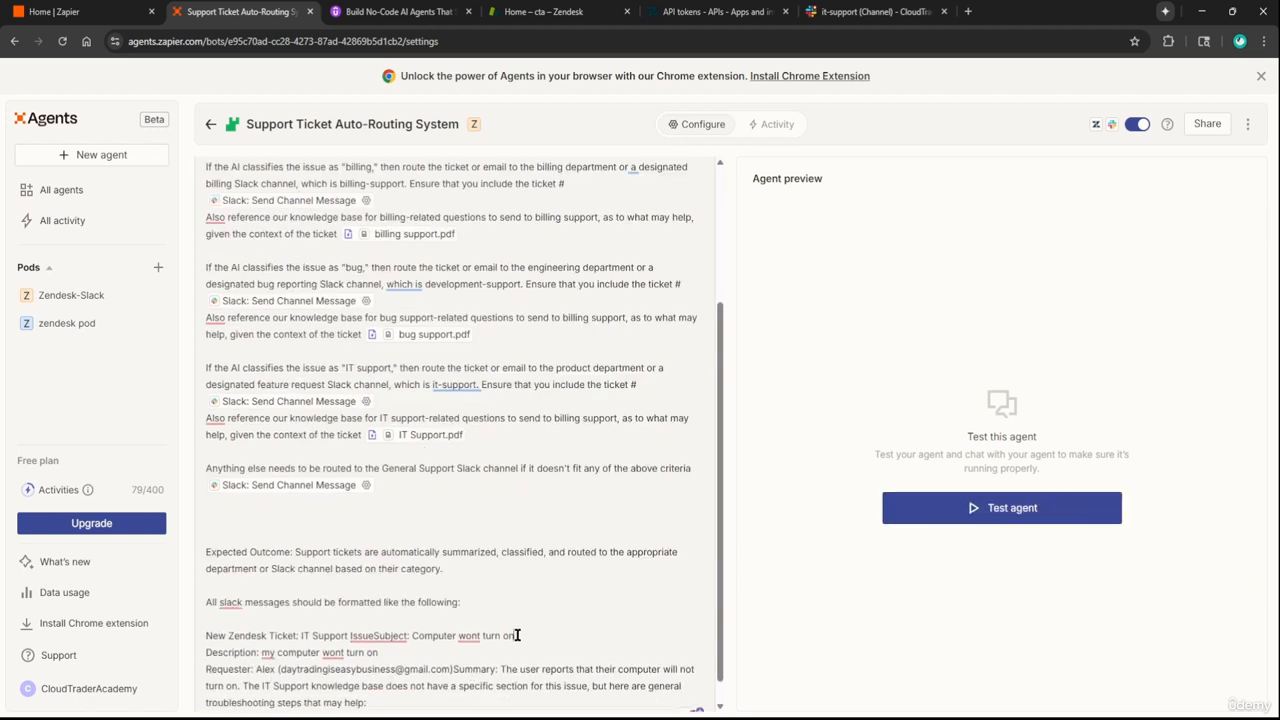
pyautogui.press('Return')
pyautogui.write('Ticket')
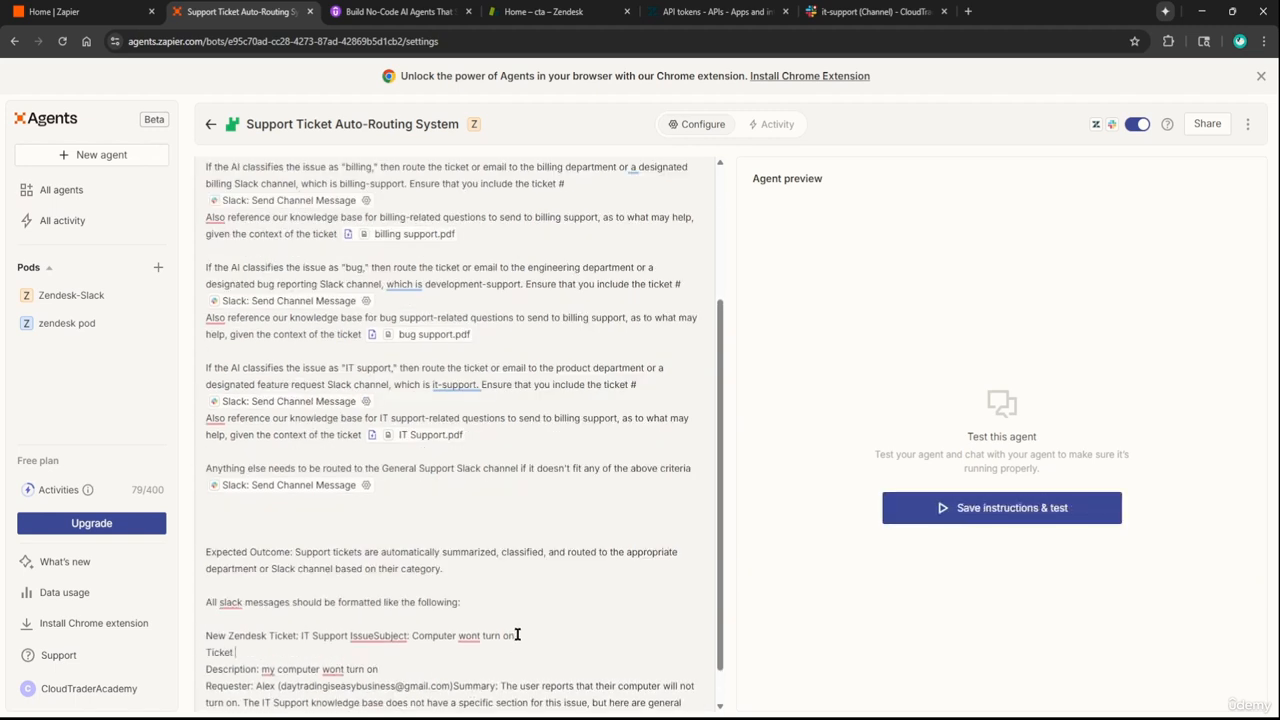
pyautogui.write(' #: {insert ticket number}')
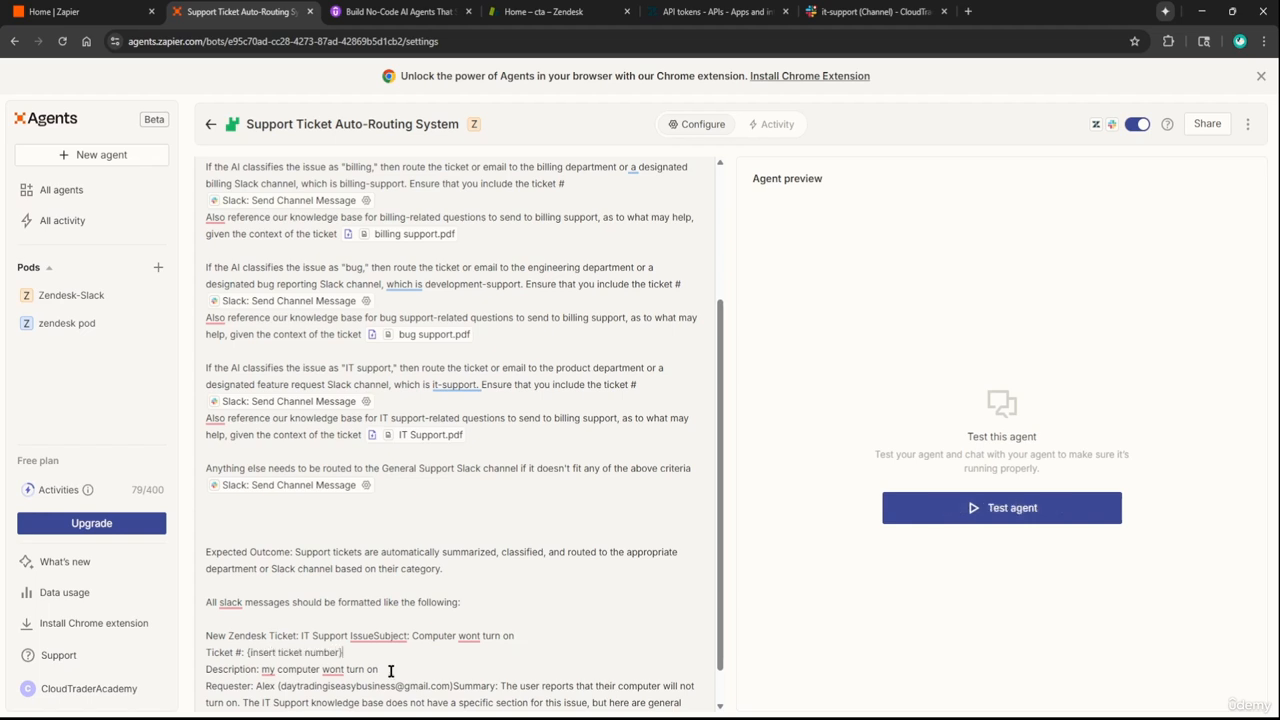
pyautogui.moveTo(378, 669); pyautogui.dragTo(262, 669)
pyautogui.write('{inser')
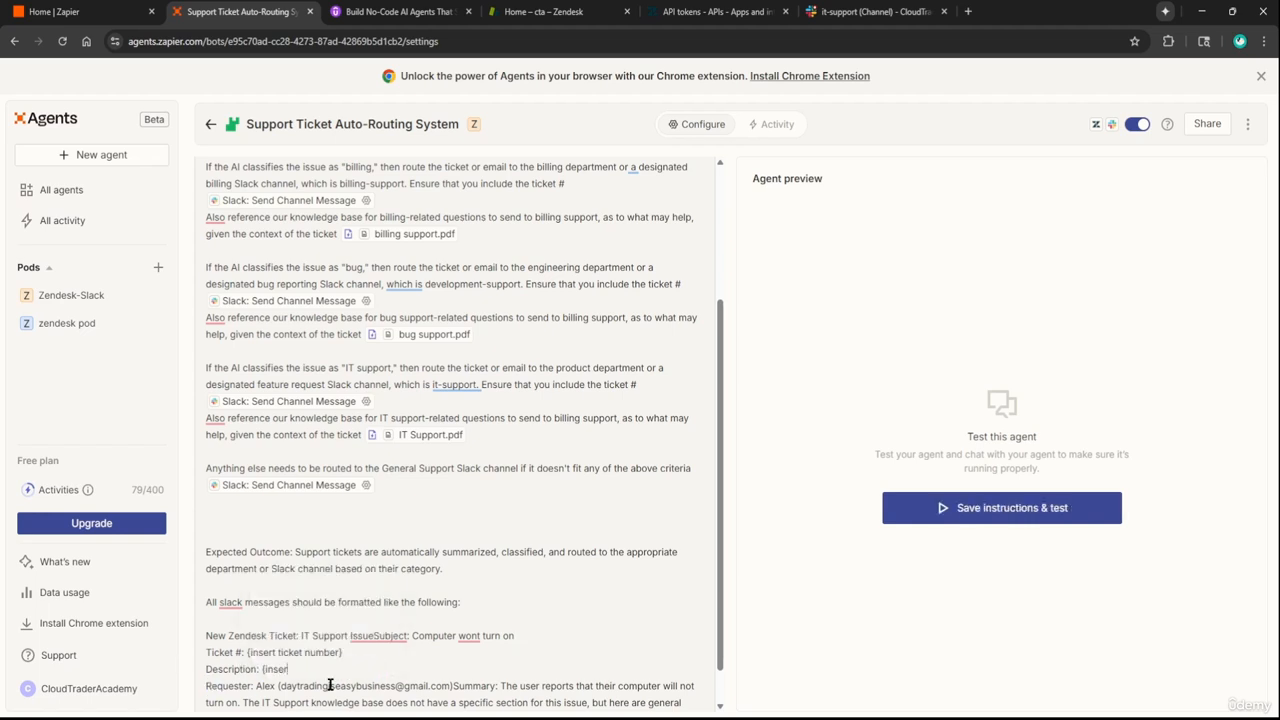
pyautogui.write('t description}')
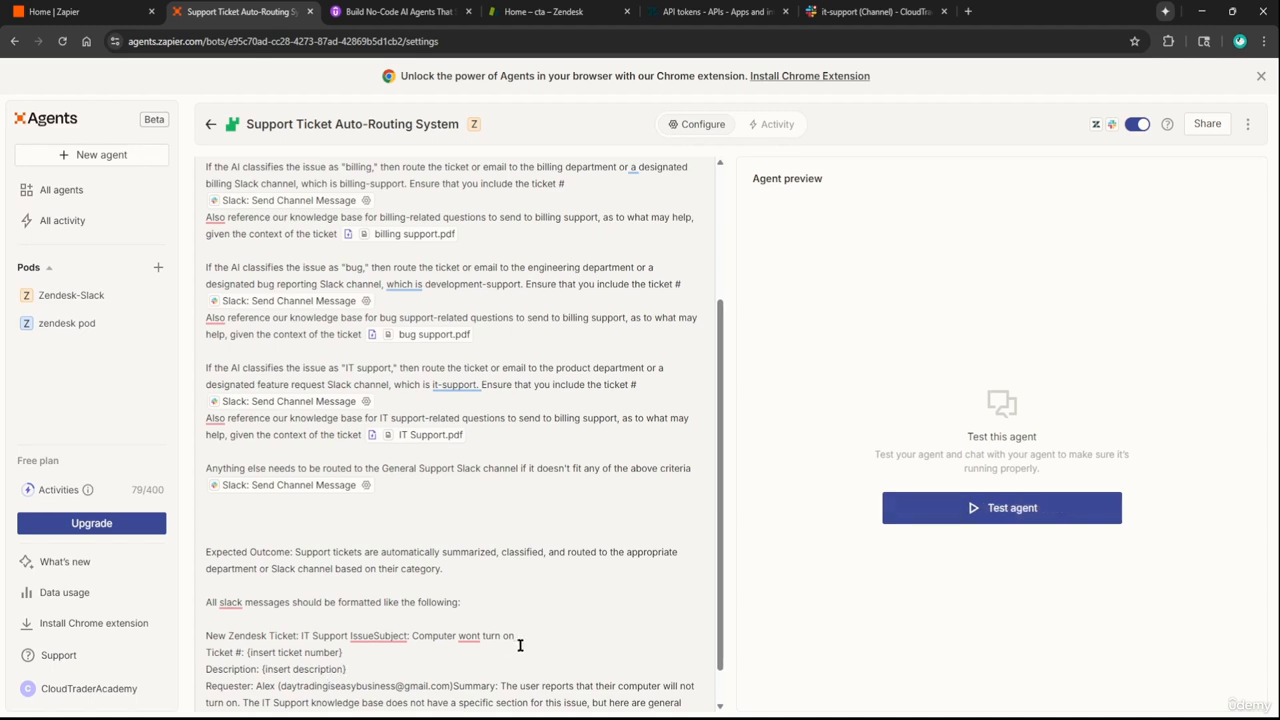
pyautogui.moveTo(514, 636); pyautogui.dragTo(301, 638)
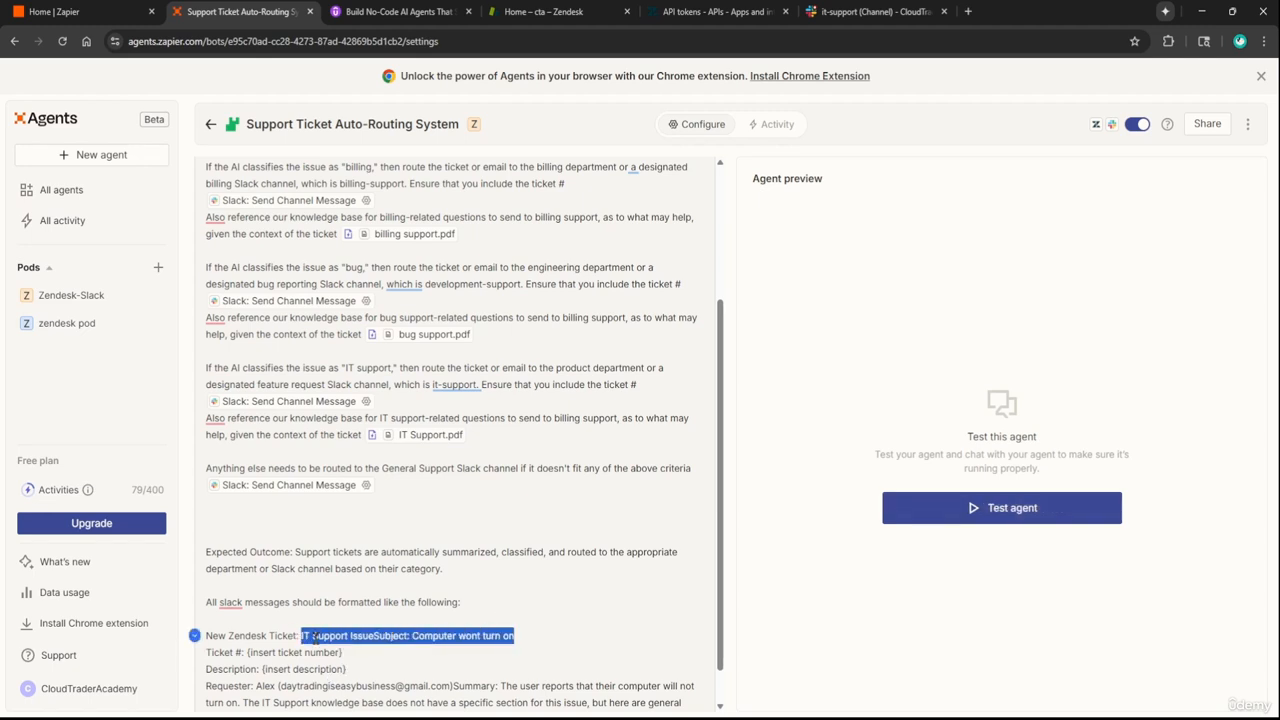
pyautogui.write('{insert')
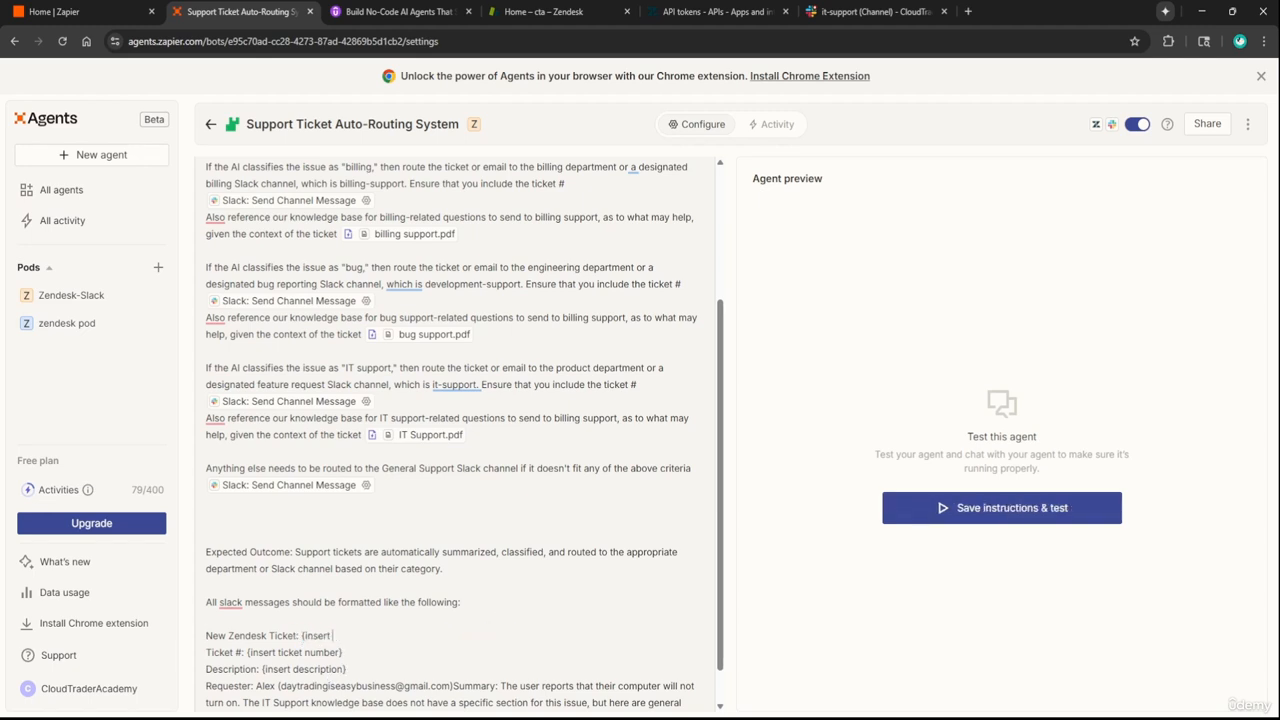
pyautogui.write(' ticket title}')
# Replace the sample requester details with an {insert placeholder, keeping Summary on its own line
pyautogui.scroll(-1, 286, 654)
pyautogui.moveTo(257, 645); pyautogui.dragTo(564, 693)
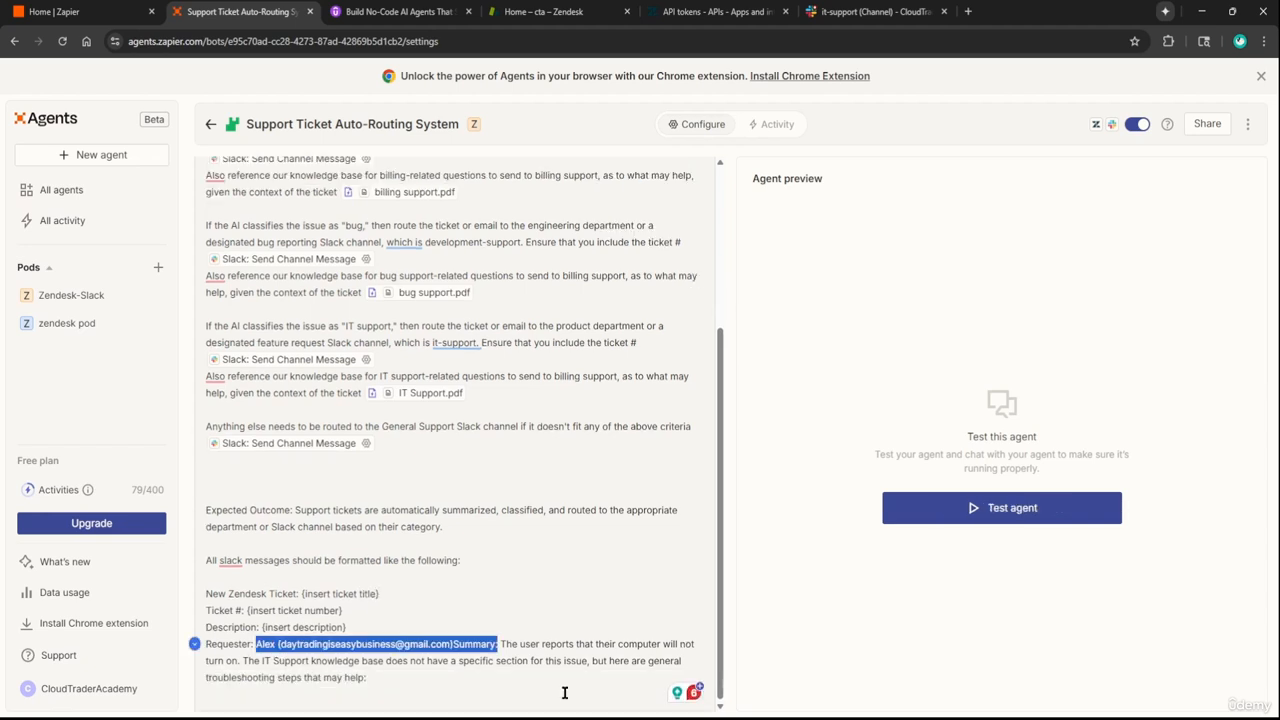
pyautogui.press('Left')
pyautogui.press('Right')
pyautogui.press('Left')
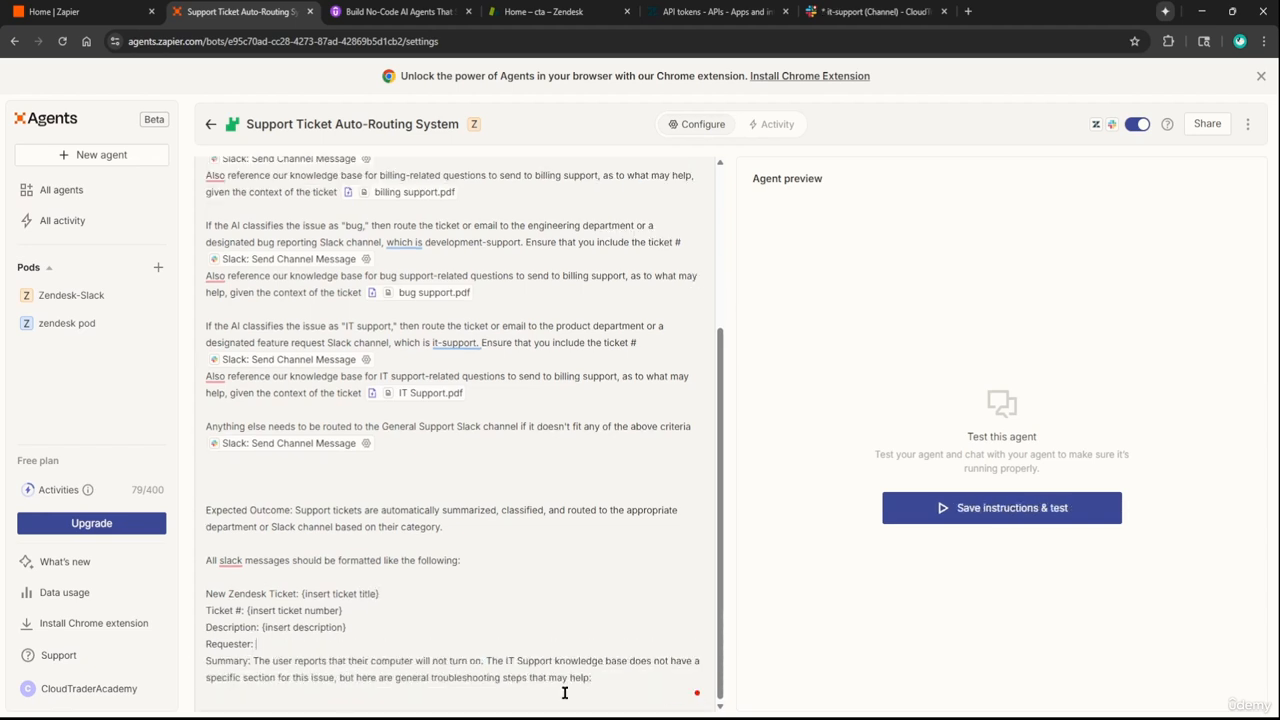
pyautogui.write('{insert users name')
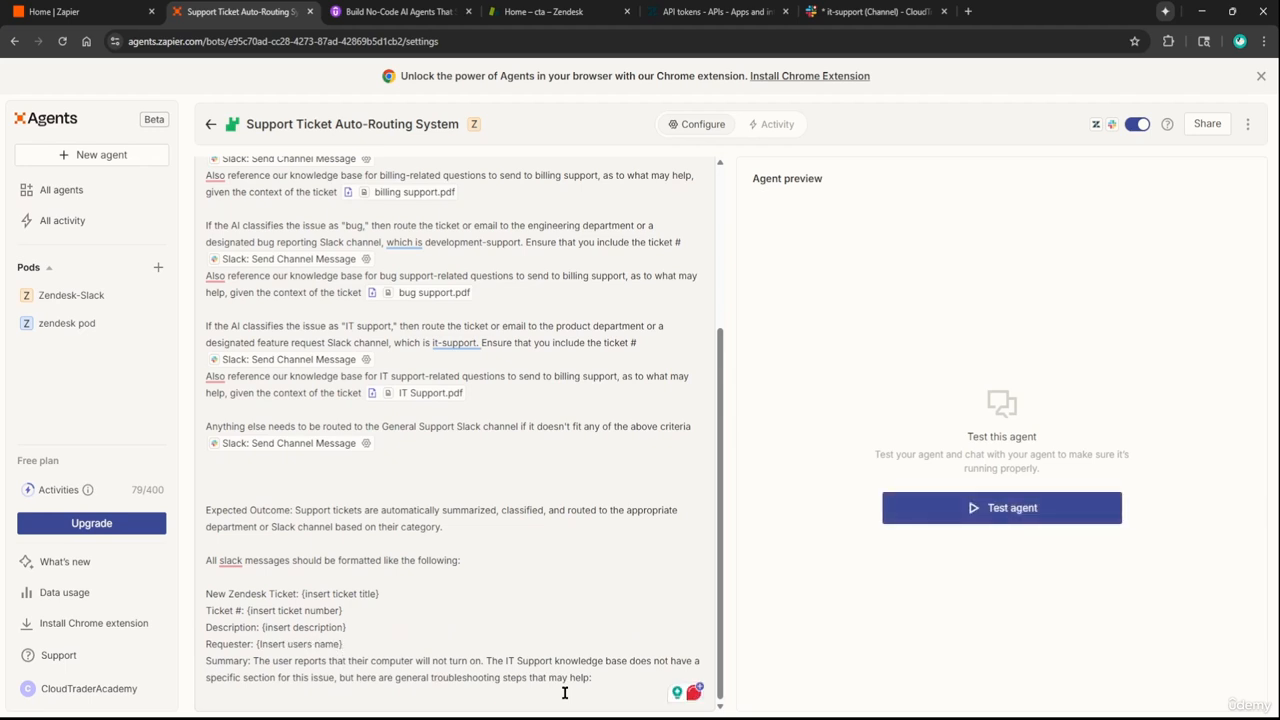
# Replace the sample summary with '{Inset summary}' and add a steps-to-resolve guideline placeholder line
pyautogui.moveTo(608, 678); pyautogui.dragTo(257, 663)
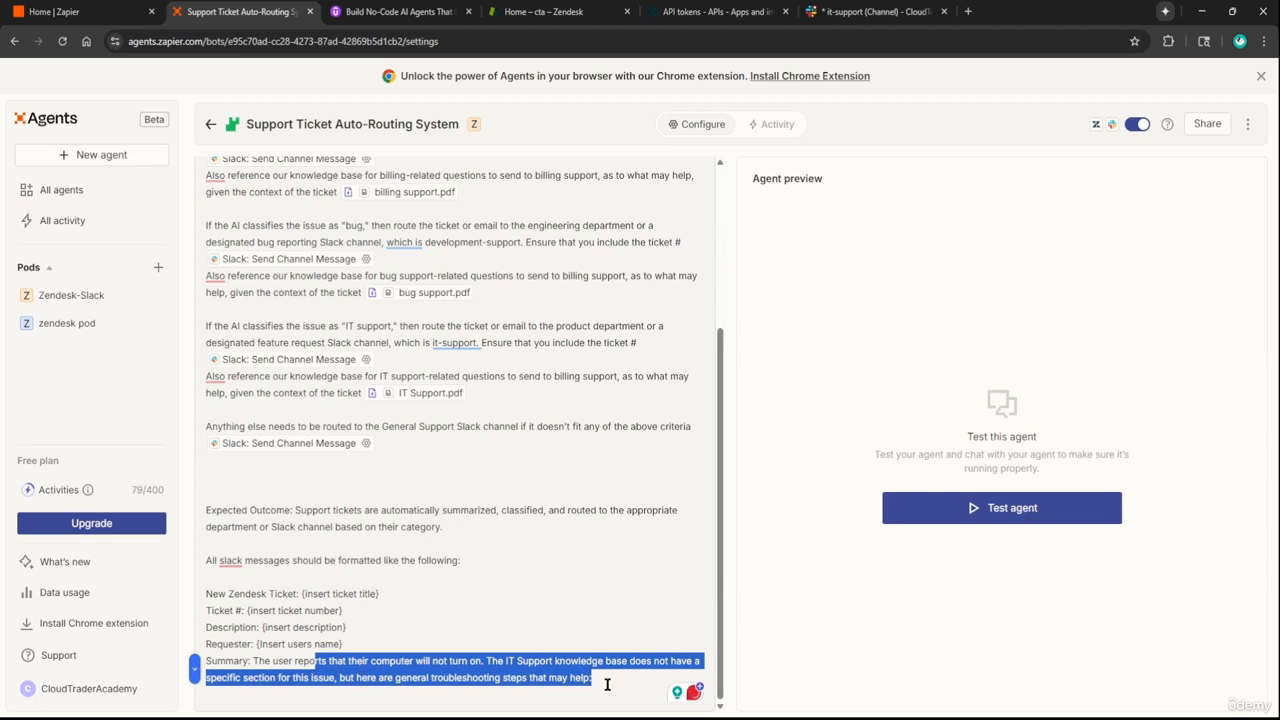
pyautogui.press('BackSpace')
pyautogui.write('{Inset su')
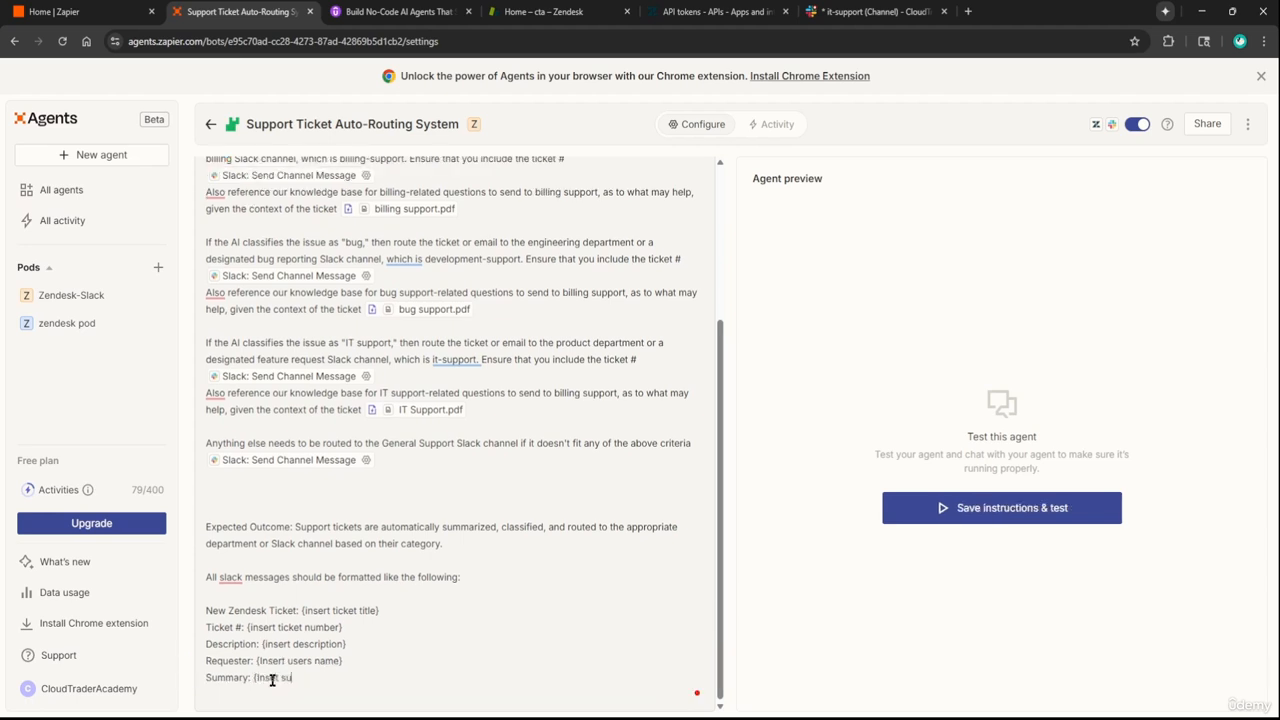
pyautogui.write('mmary}')
pyautogui.press('Return')
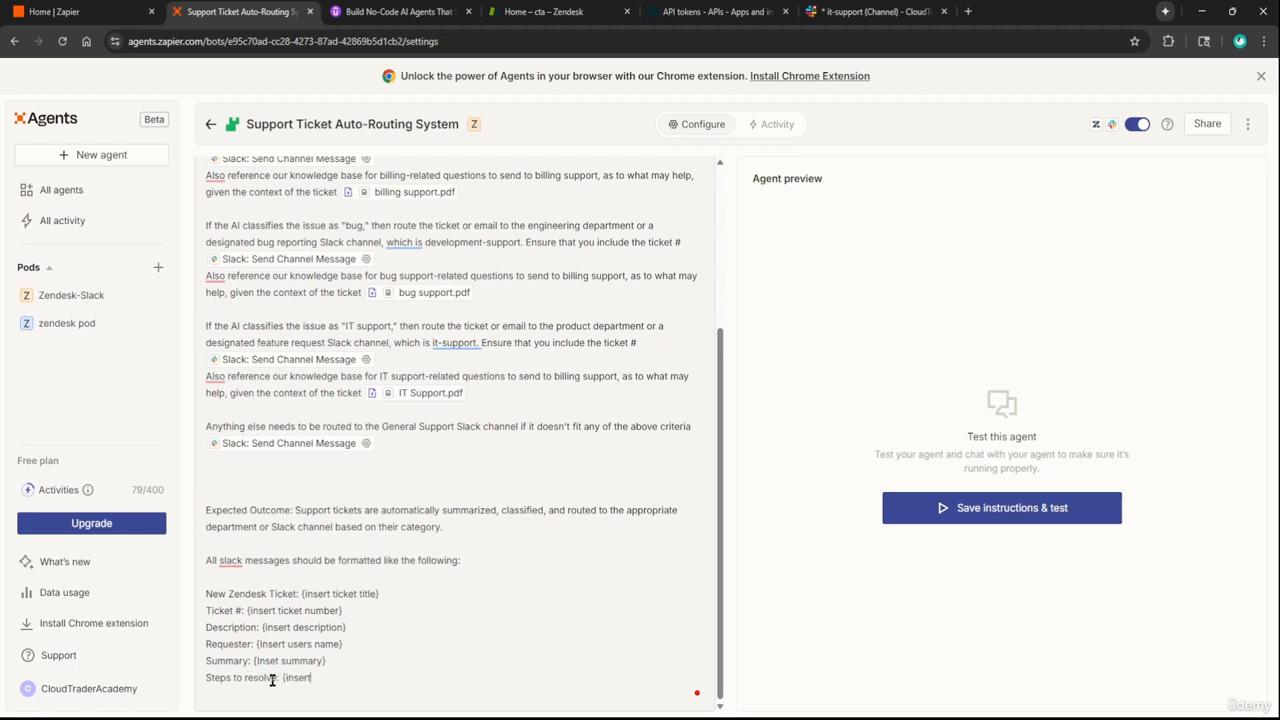
pyautogui.write('guideline to resolve the issue}')
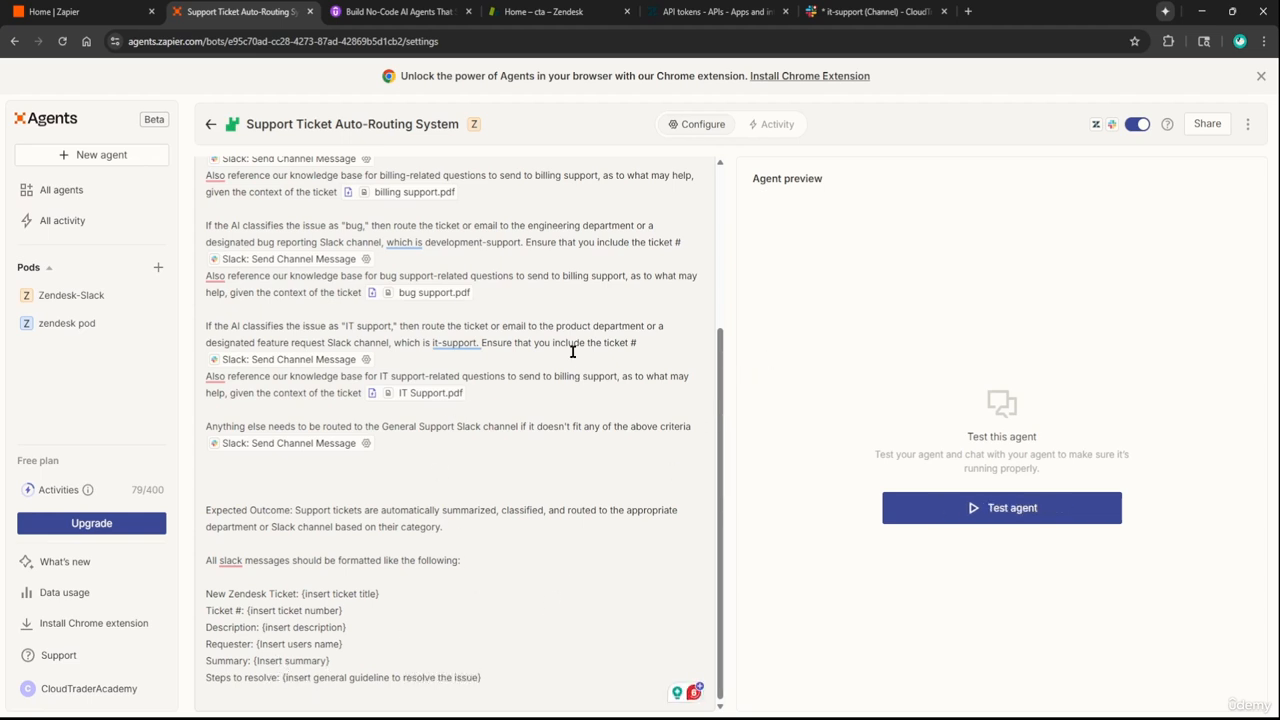
pyautogui.click(210, 124)
# In Zendesk, start a new ticket with the matching existing customer as requester
pyautogui.click(543, 11)
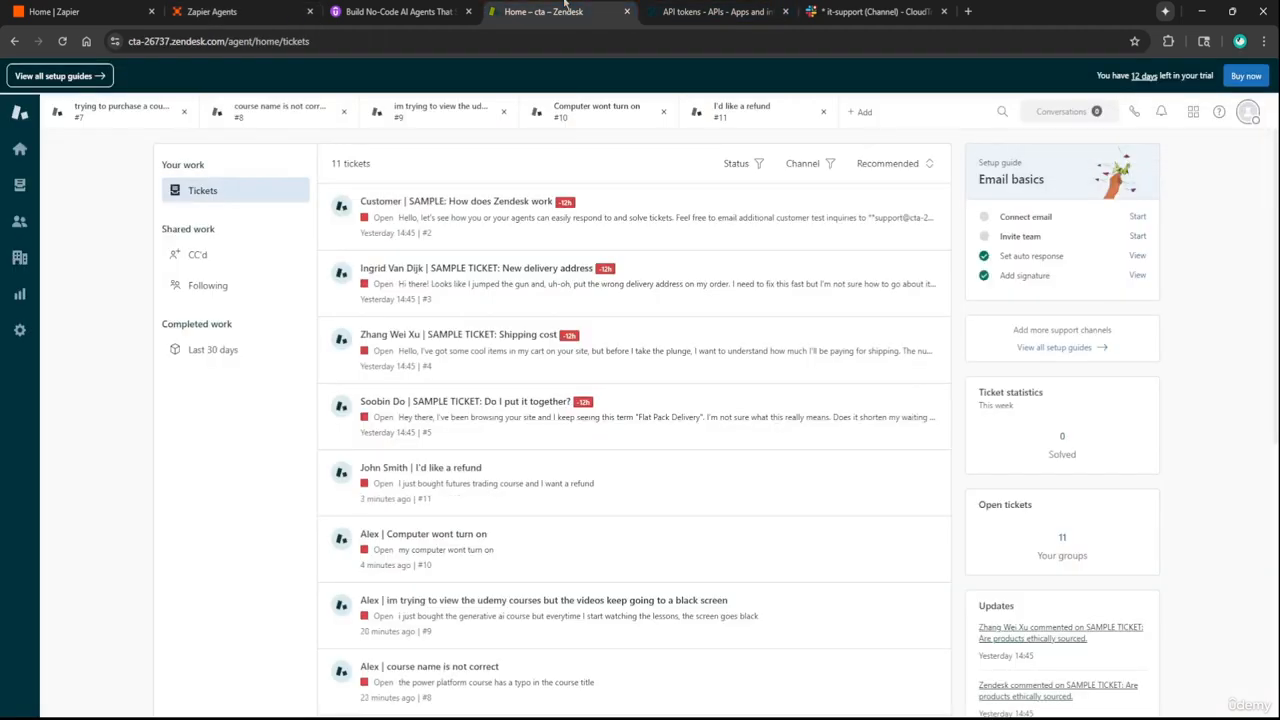
pyautogui.click(862, 111)
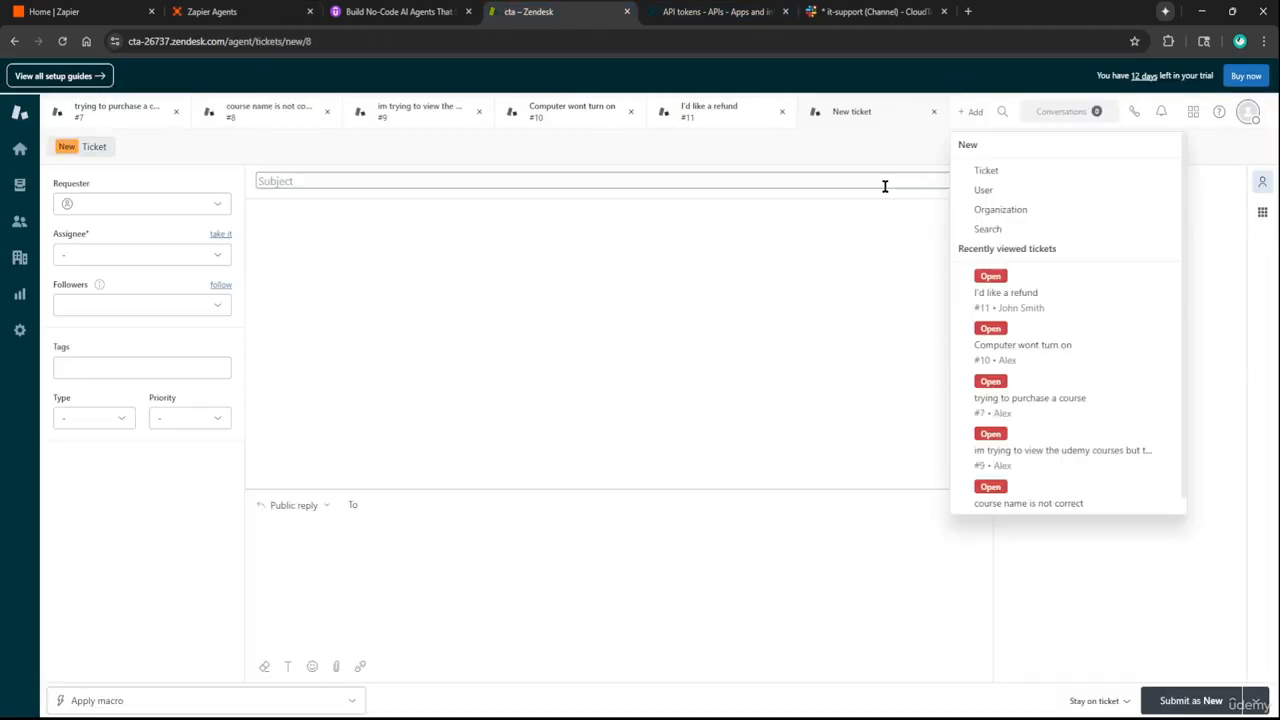
pyautogui.click(141, 208)
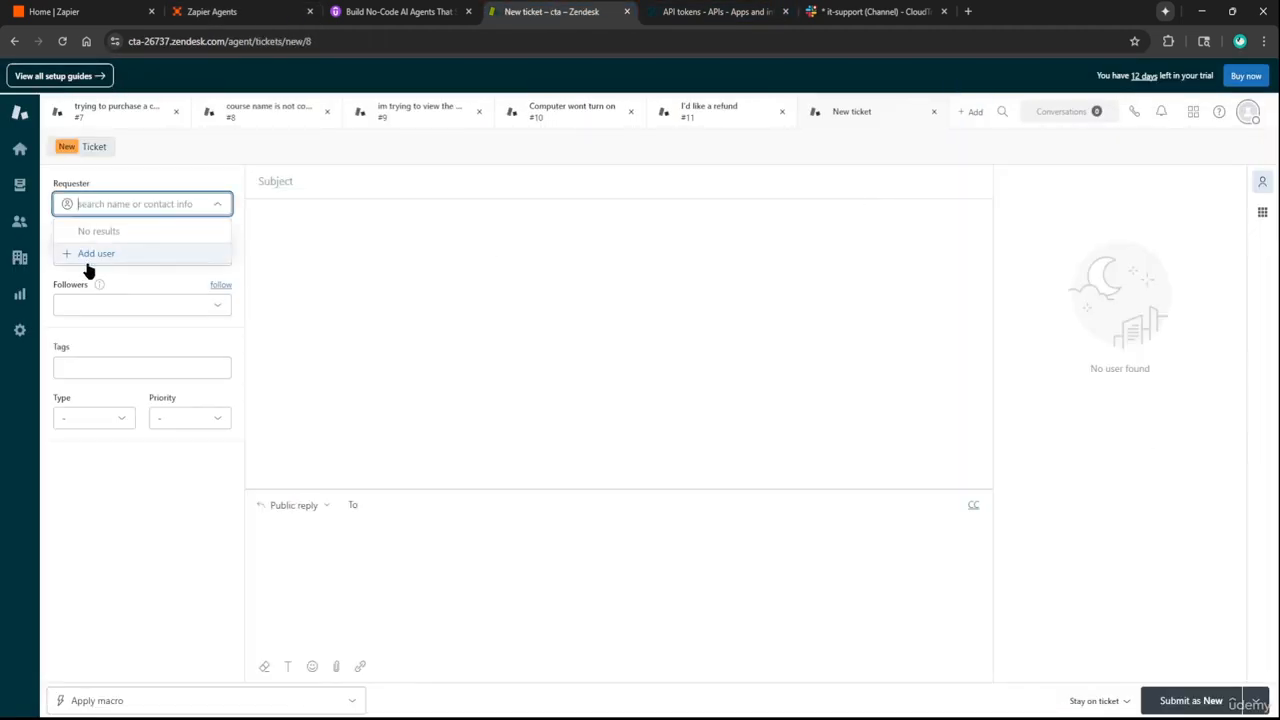
pyautogui.moveTo(84, 127)
pyautogui.write('alex')
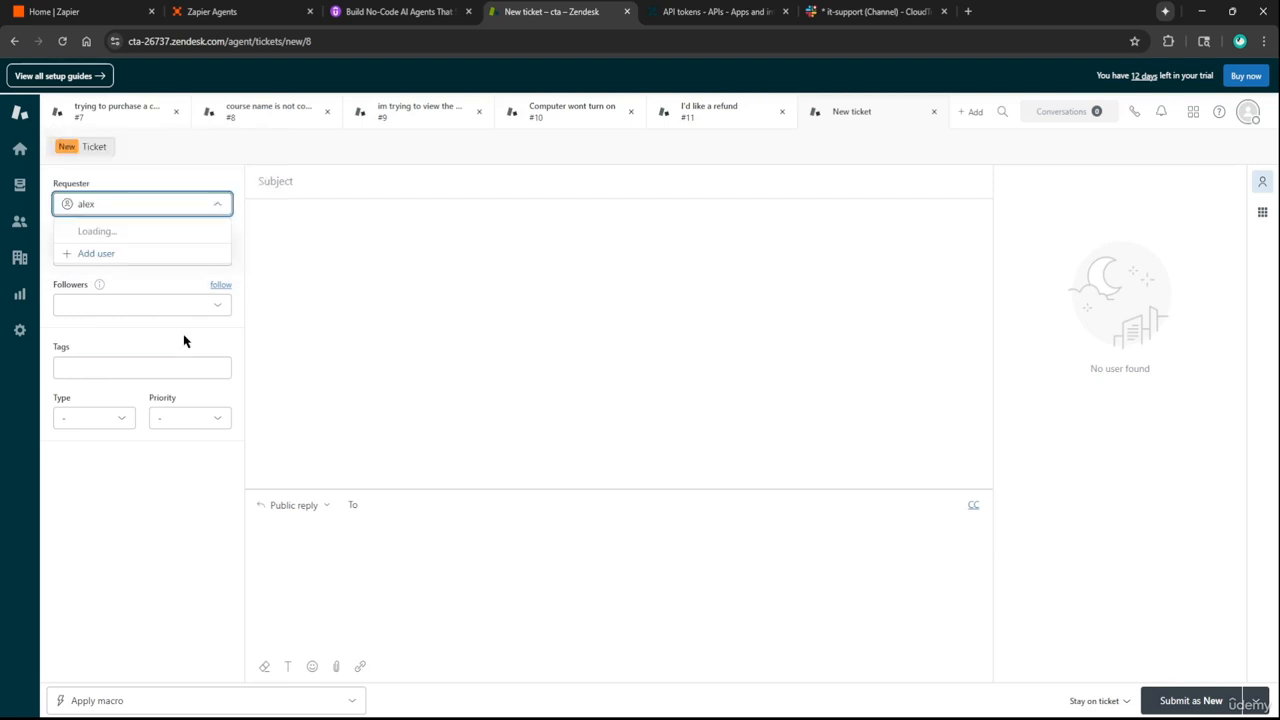
pyautogui.click(131, 228)
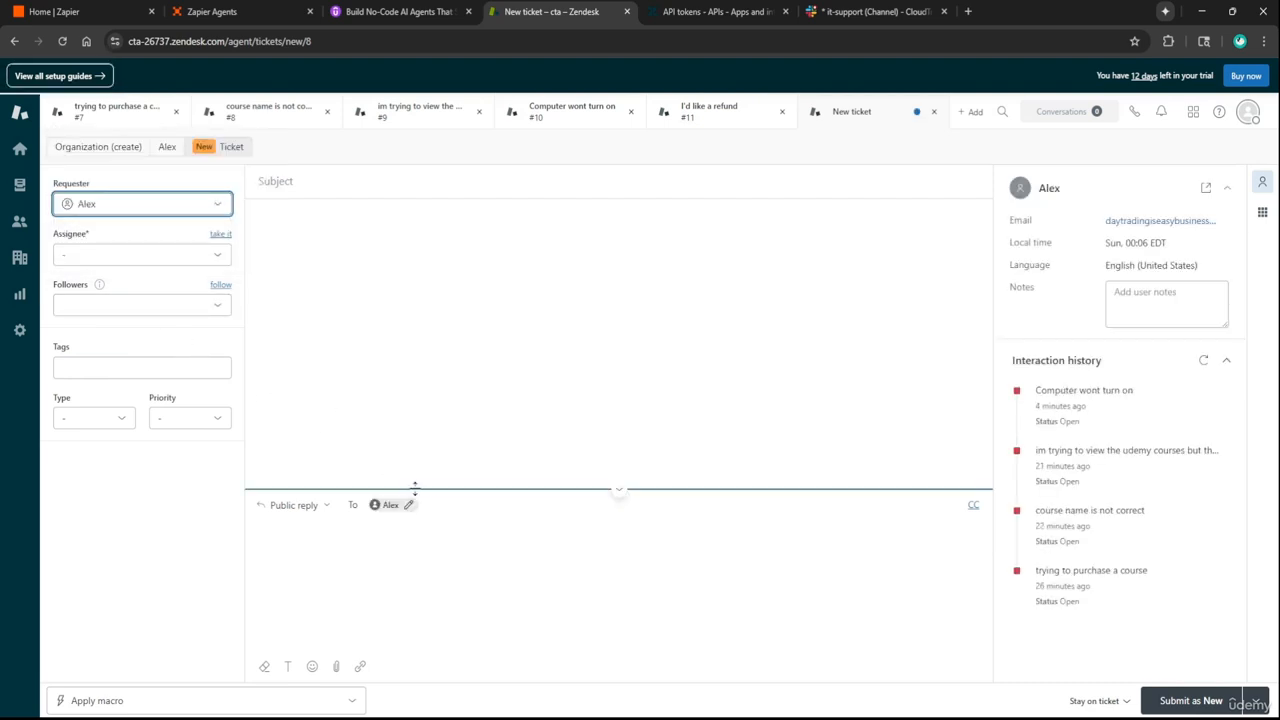
# Submit it with a subject about incorrect Power Platform course video material and reply 'in the video, one of the variables has the wrong name'
pyautogui.click(337, 180)
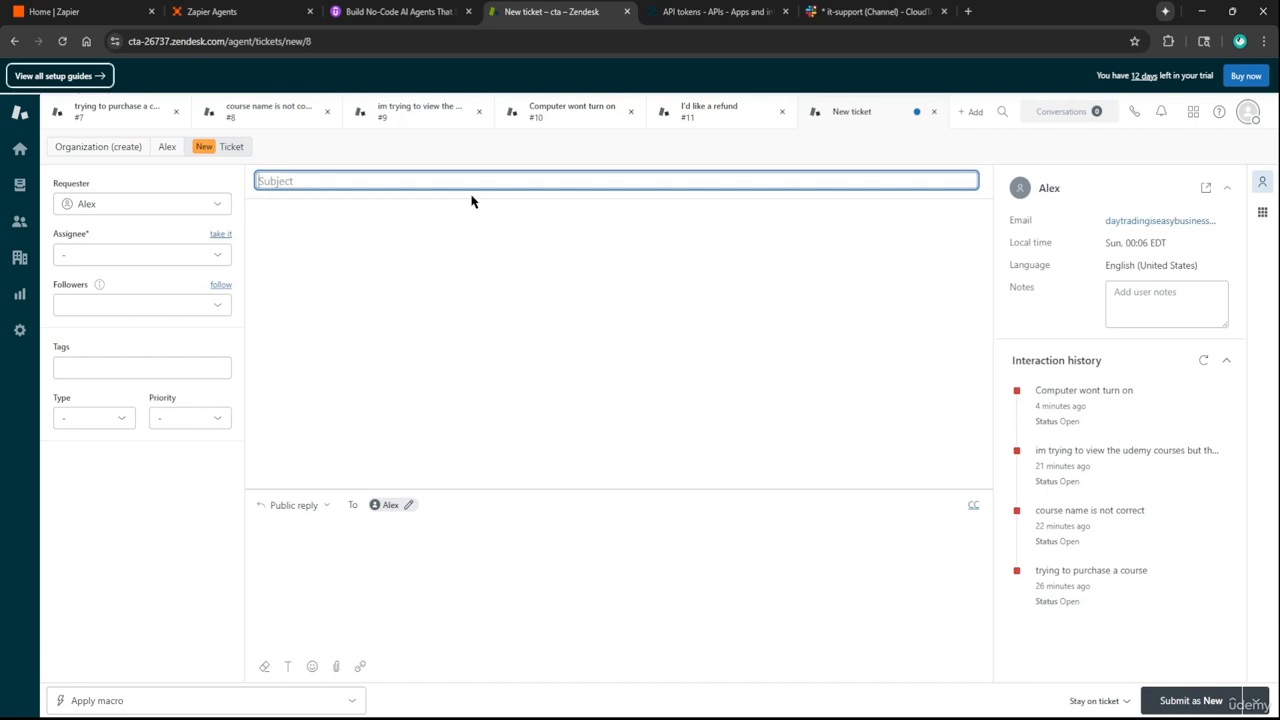
pyautogui.write('in th')
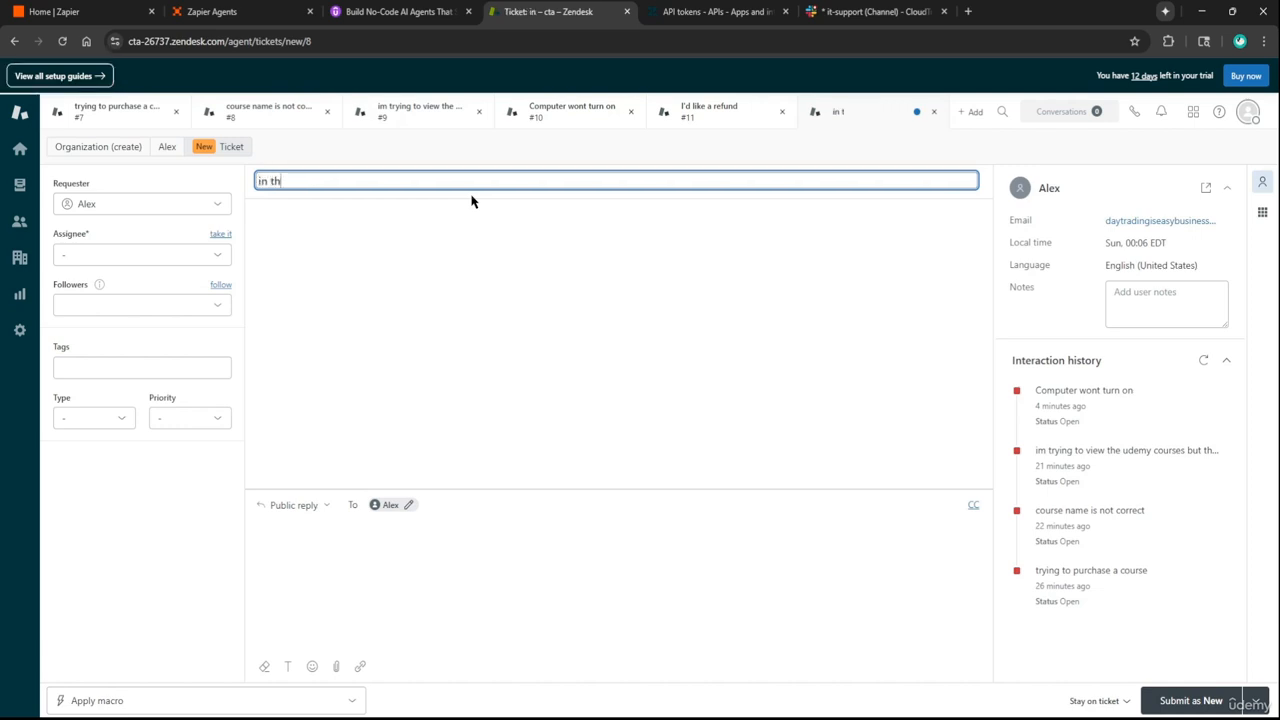
pyautogui.write('e powerp latfo')
pyautogui.press('BackSpace')
pyautogui.press('BackSpace')
pyautogui.press('BackSpace')
pyautogui.press('BackSpace')
pyautogui.press('BackSpace')
pyautogui.press('BackSpace')
pyautogui.press('BackSpace')
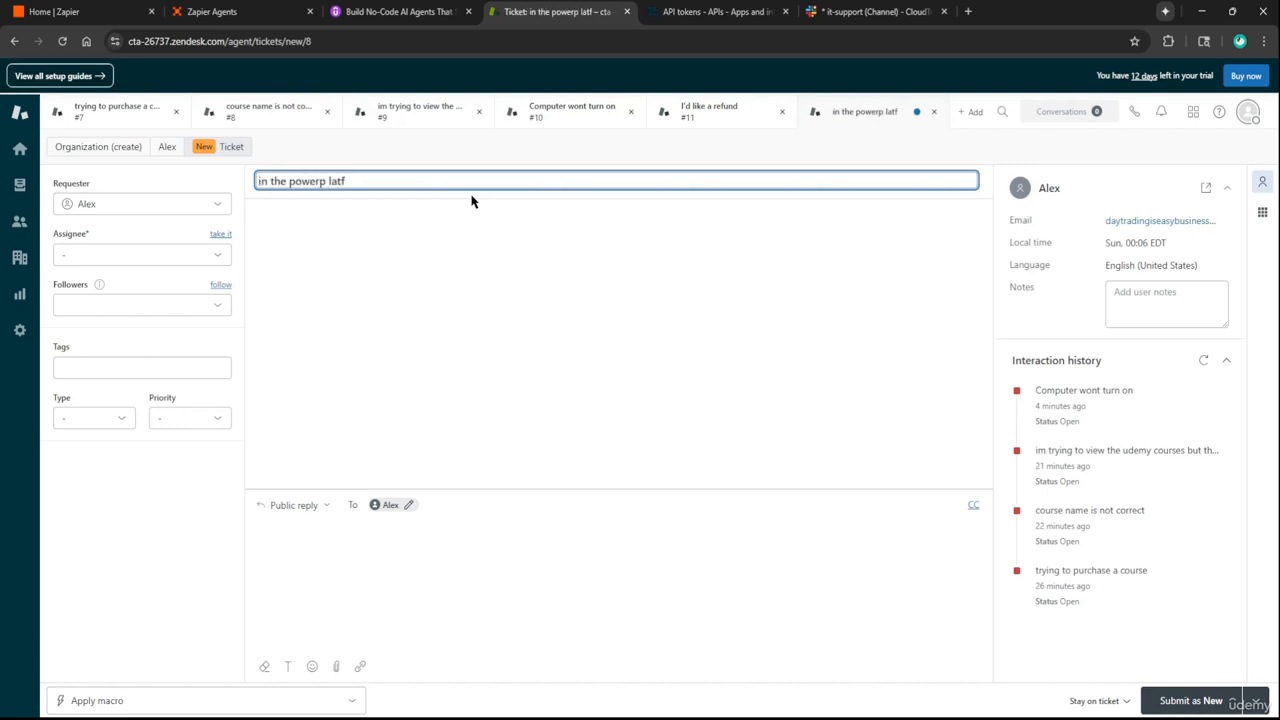
pyautogui.write('platform course one ')
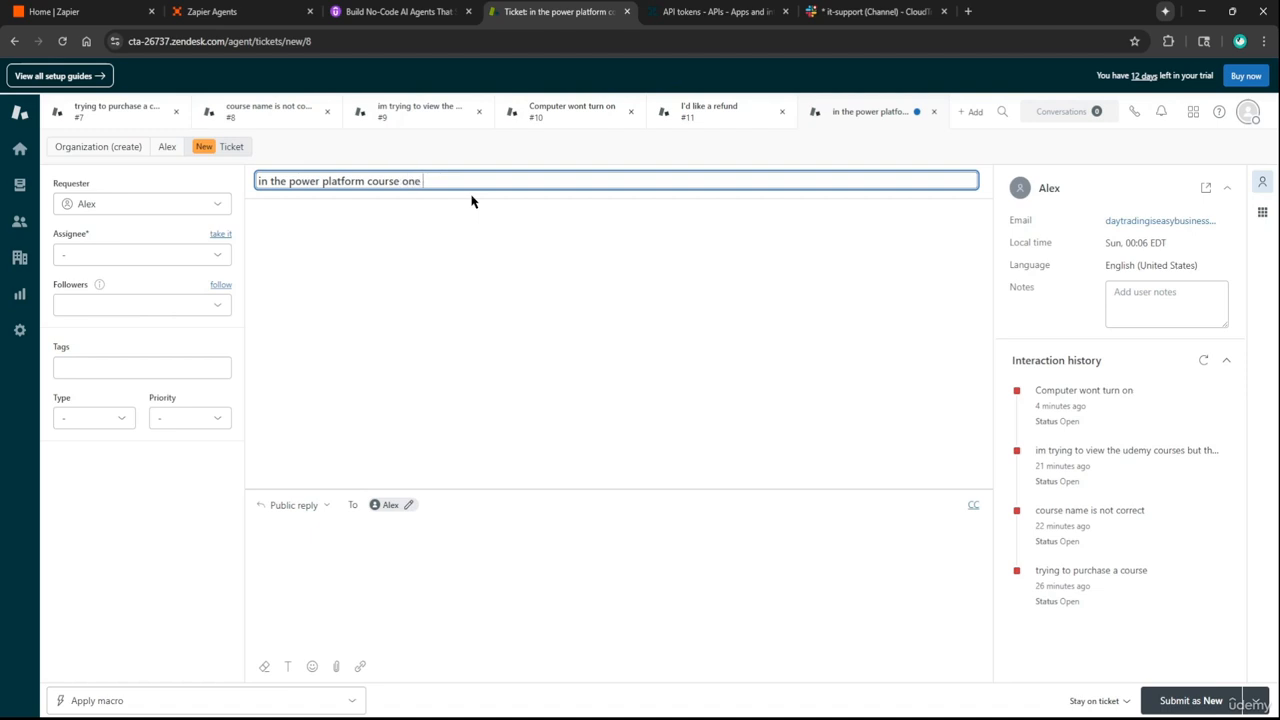
pyautogui.write('of the videos contains incorrect material')
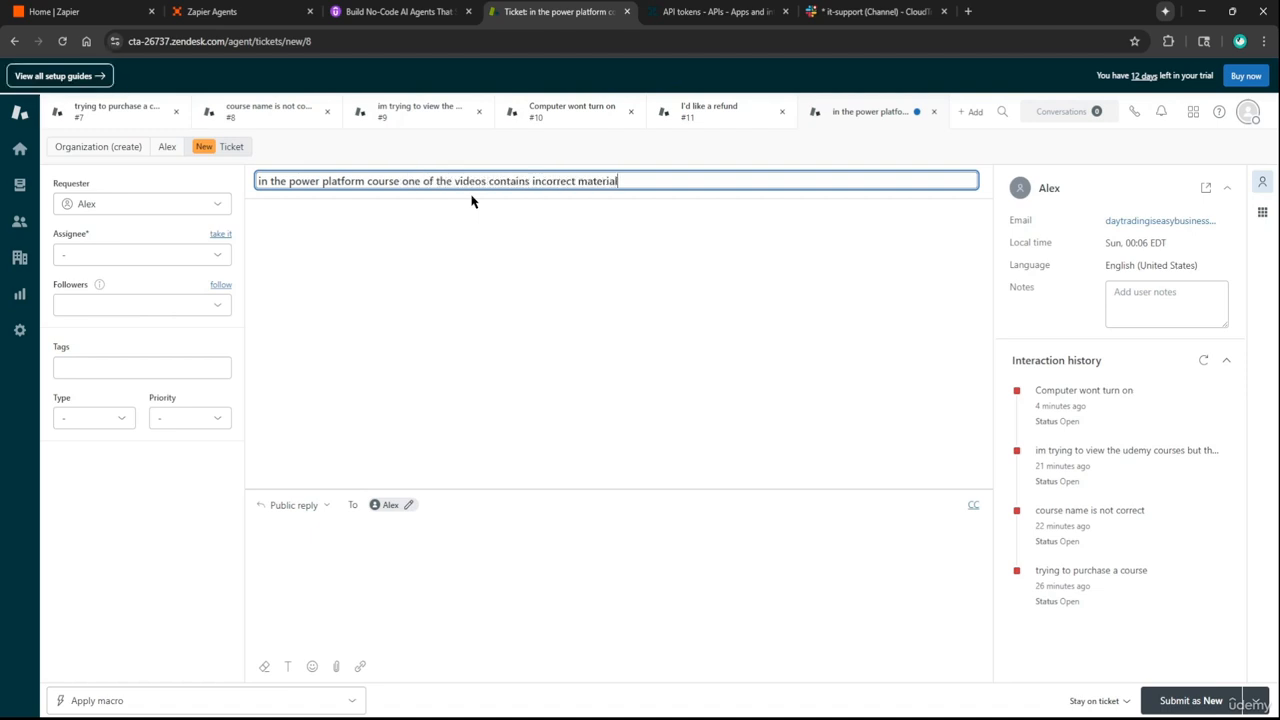
pyautogui.click(480, 570)
pyautogui.write('in the vi')
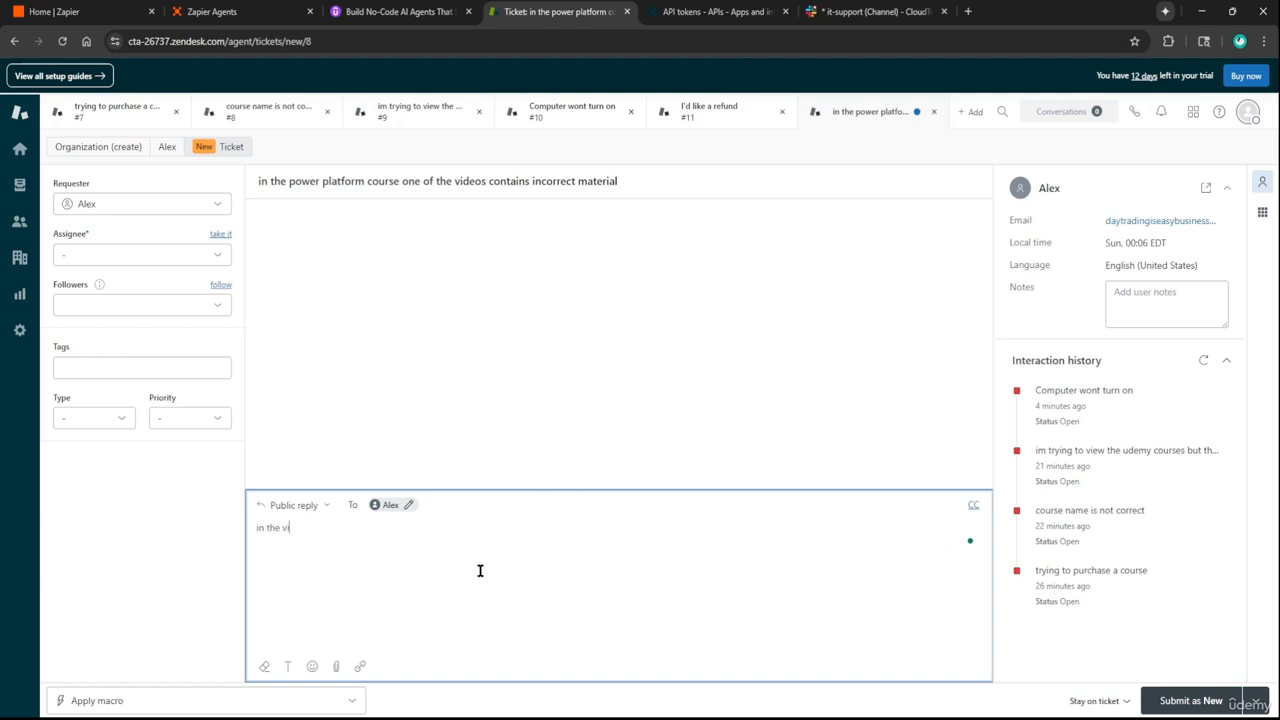
pyautogui.write('deo, one of the variables has the wrong name')
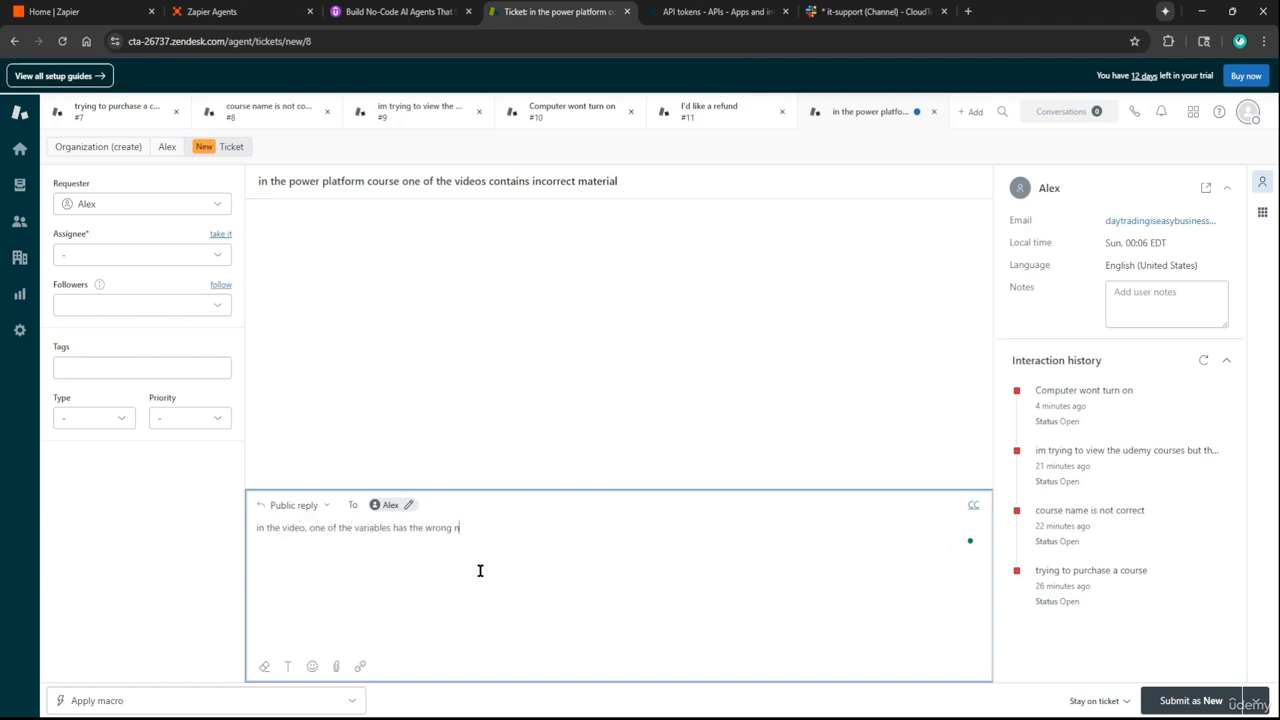
pyautogui.click(1190, 700)
# Open Slack's billing-support channel, clear the 'update ticket' draft, and return to Zapier Agents
pyautogui.click(870, 11)
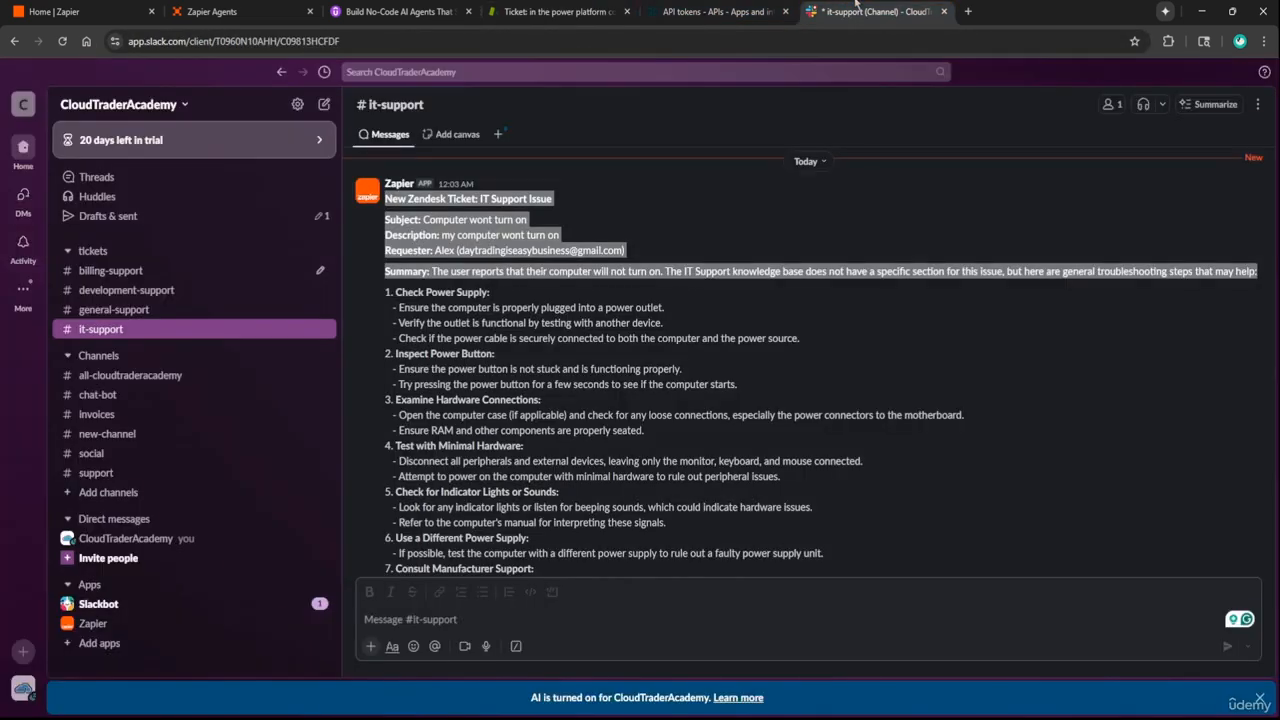
pyautogui.click(112, 270)
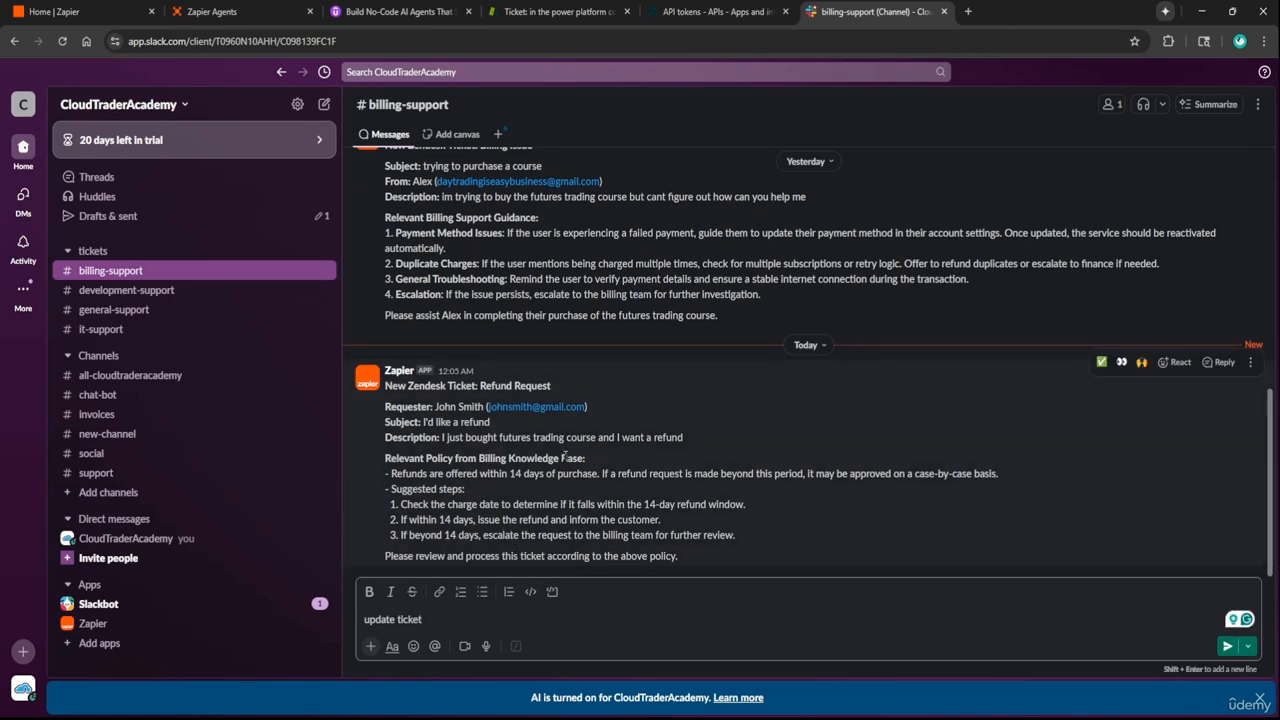
pyautogui.press('Return')
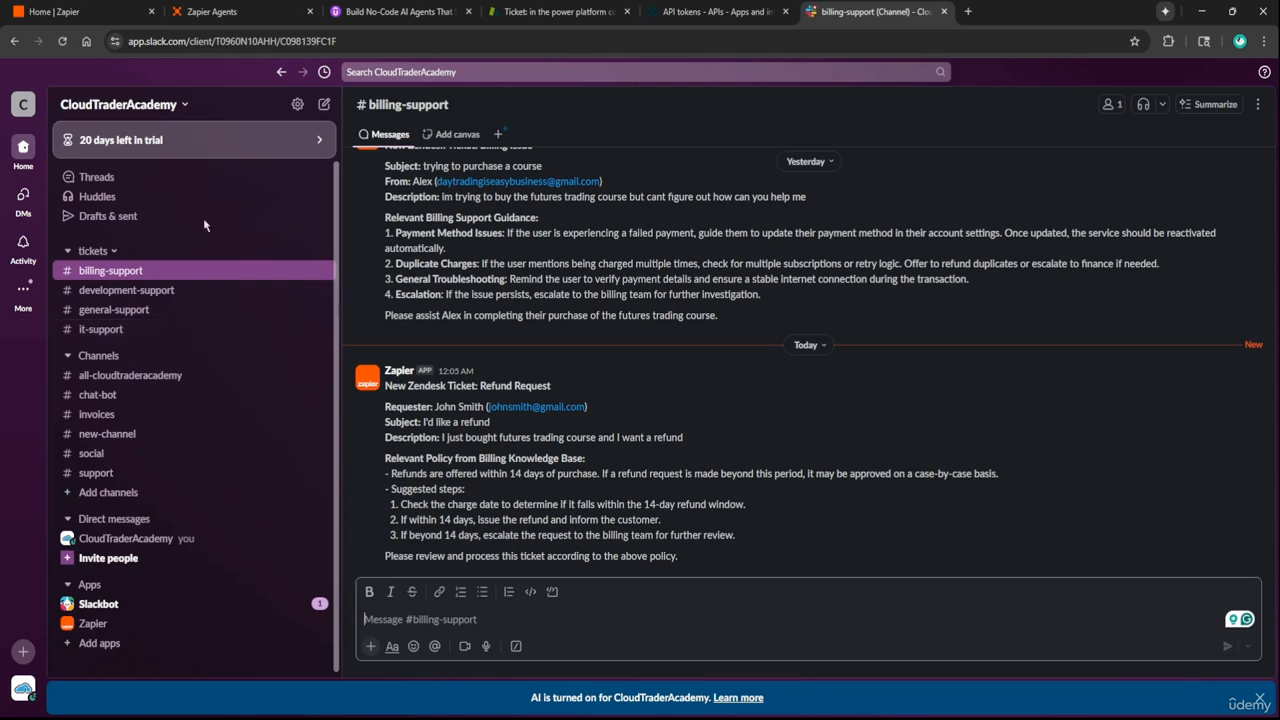
pyautogui.click(210, 11)
# Scroll the Support Ticket Auto-Routing System instructions to its Slack message template, then reopen Slack's billing-support
pyautogui.click(678, 345)
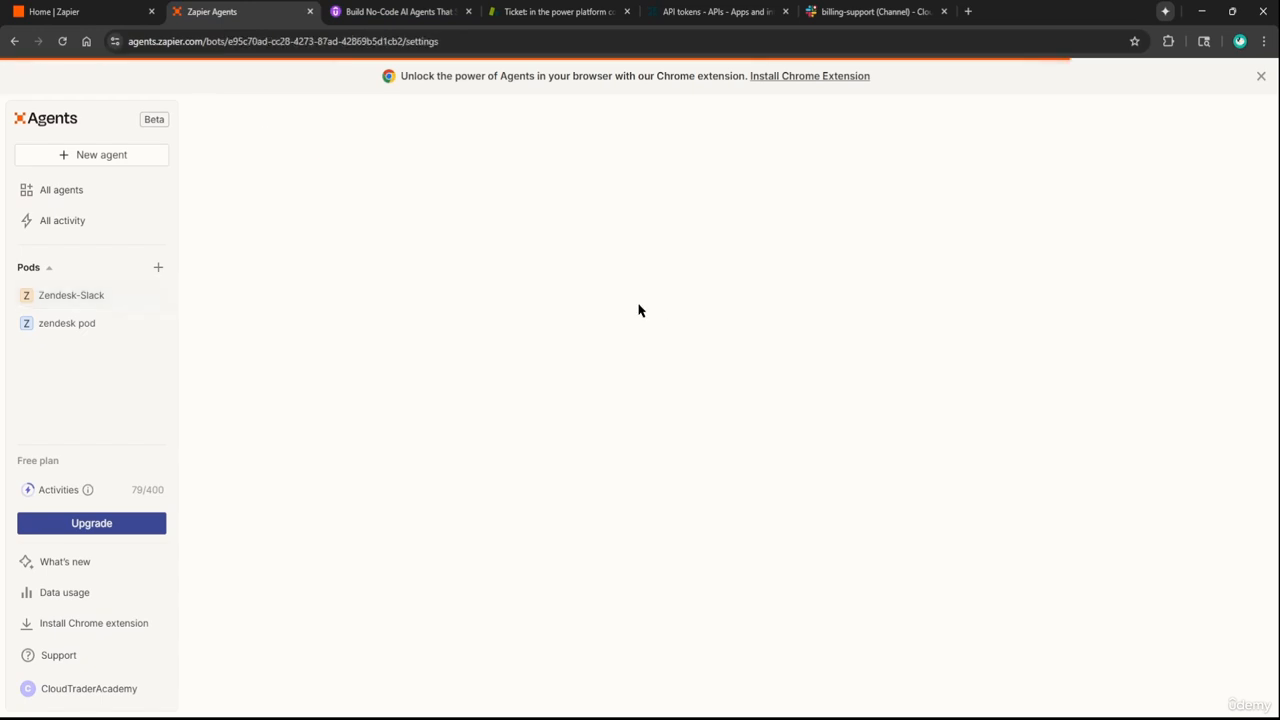
pyautogui.scroll(-5, 425, 290)
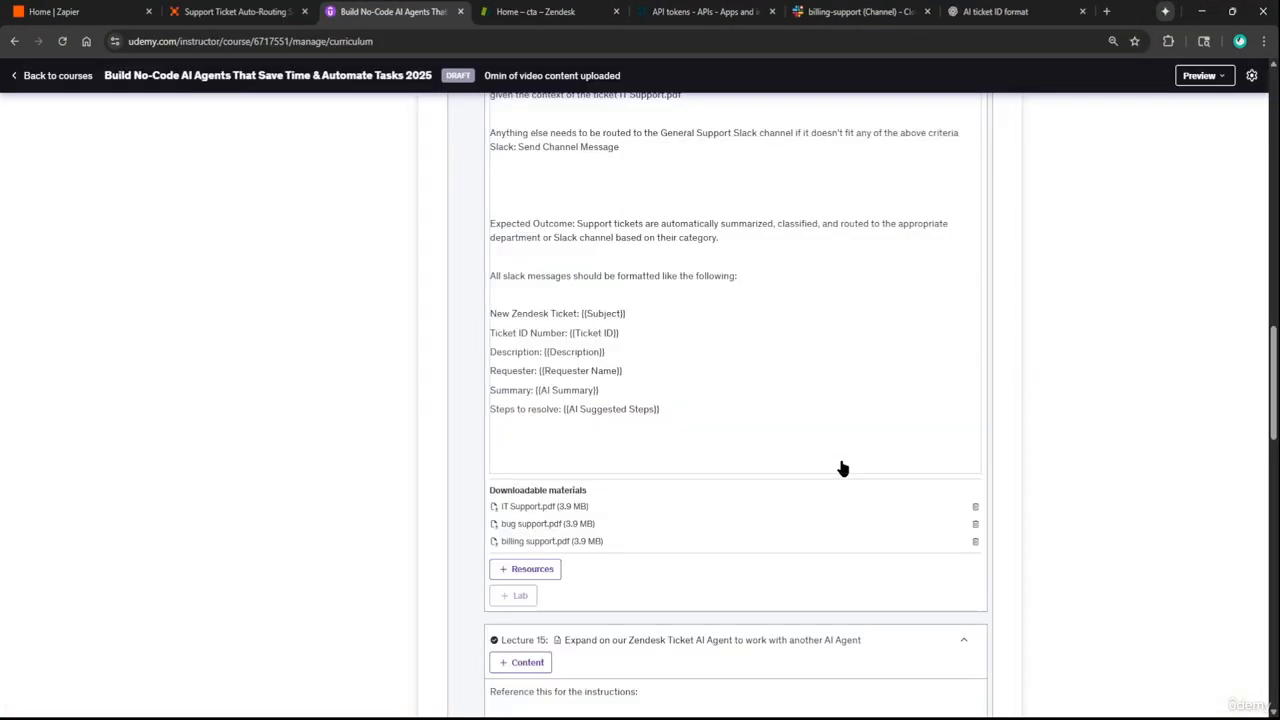
pyautogui.scroll(3, 843, 466)
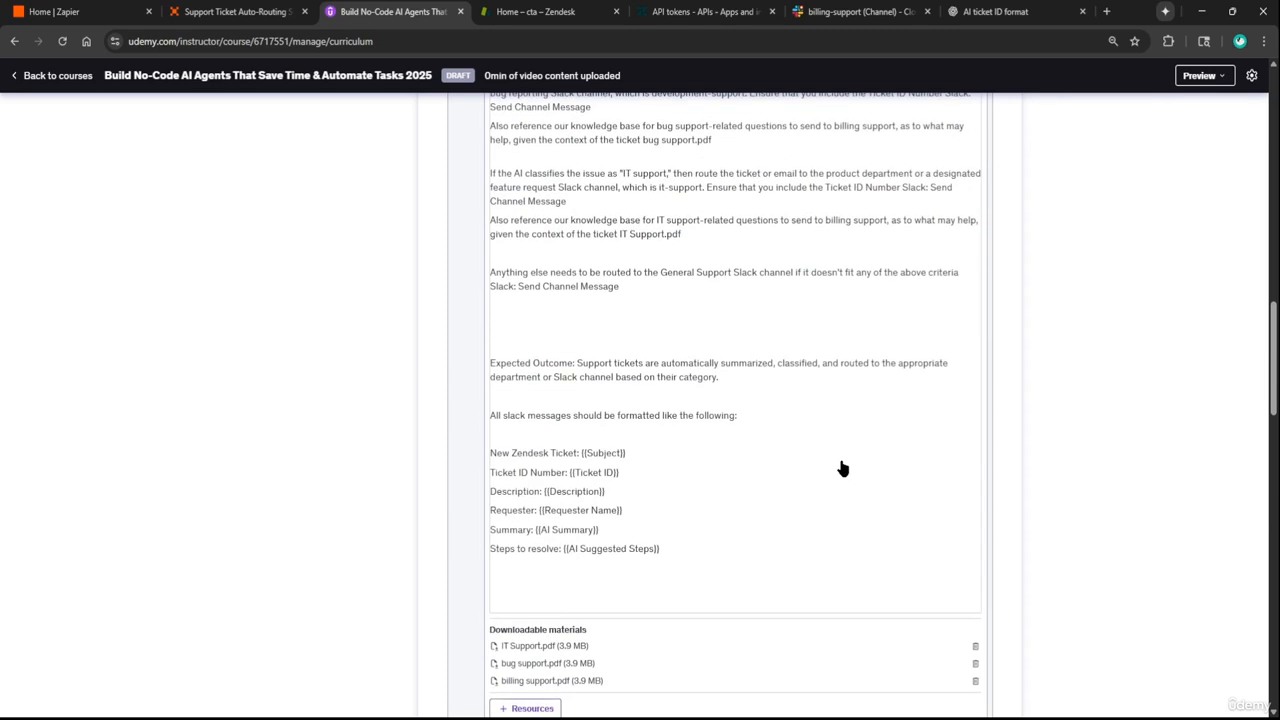
pyautogui.scroll(3, 841, 466)
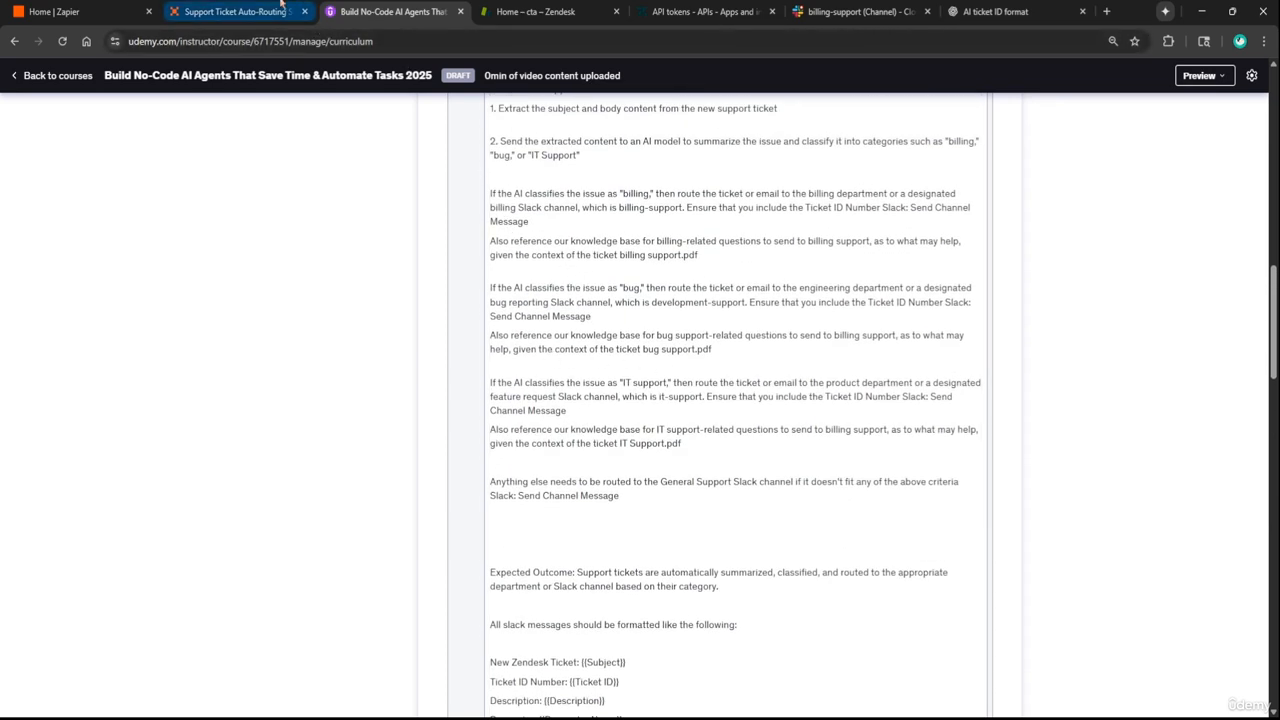
pyautogui.click(236, 11)
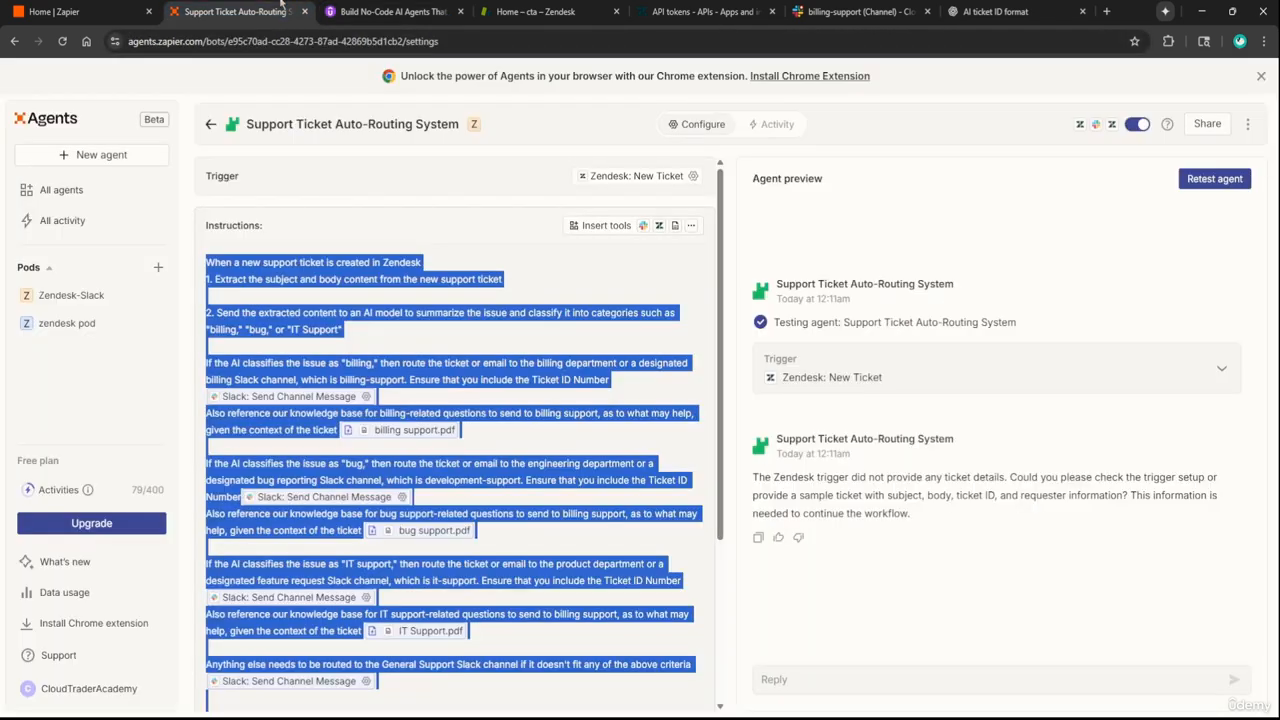
pyautogui.click(557, 380)
pyautogui.scroll(-4, 557, 380)
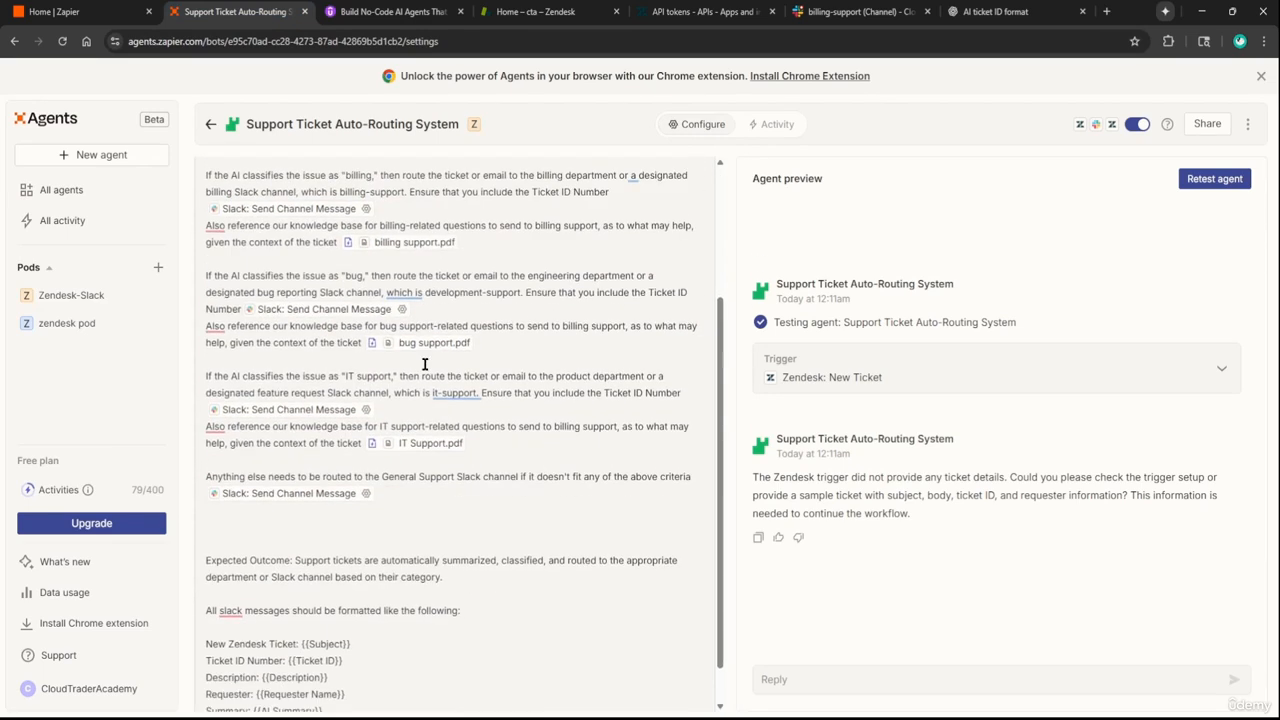
pyautogui.scroll(-1, 425, 364)
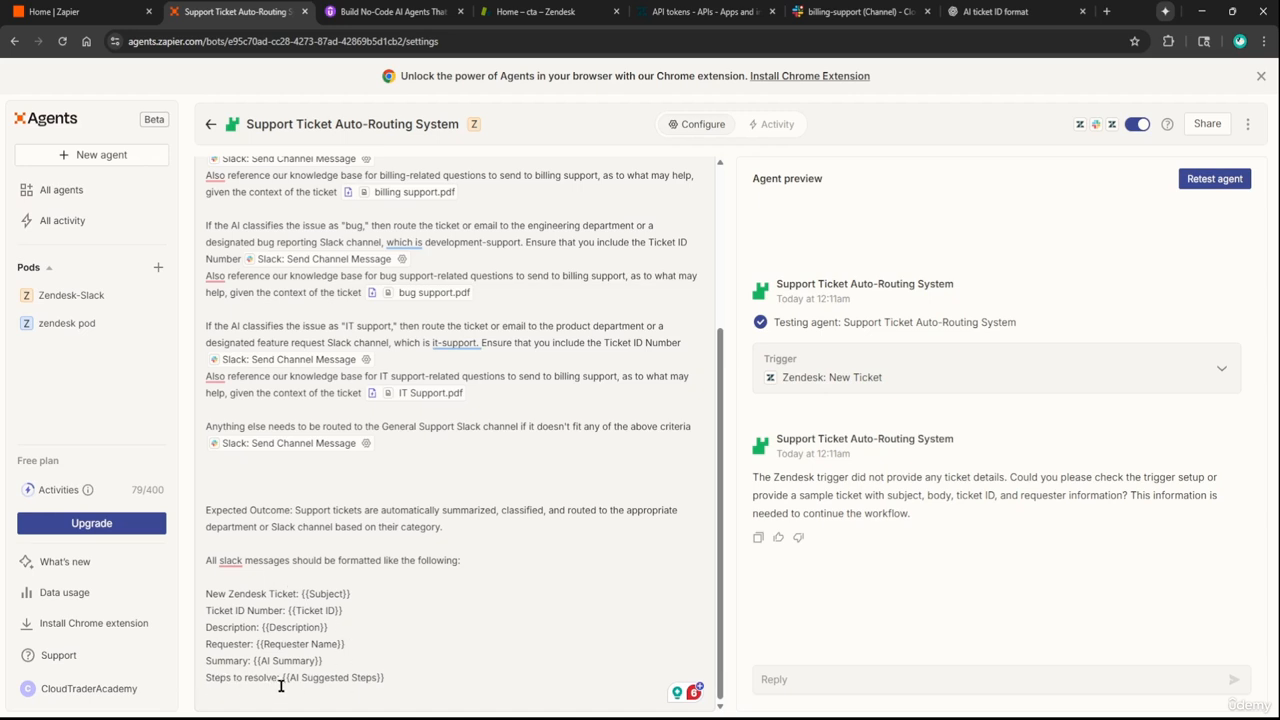
pyautogui.click(870, 11)
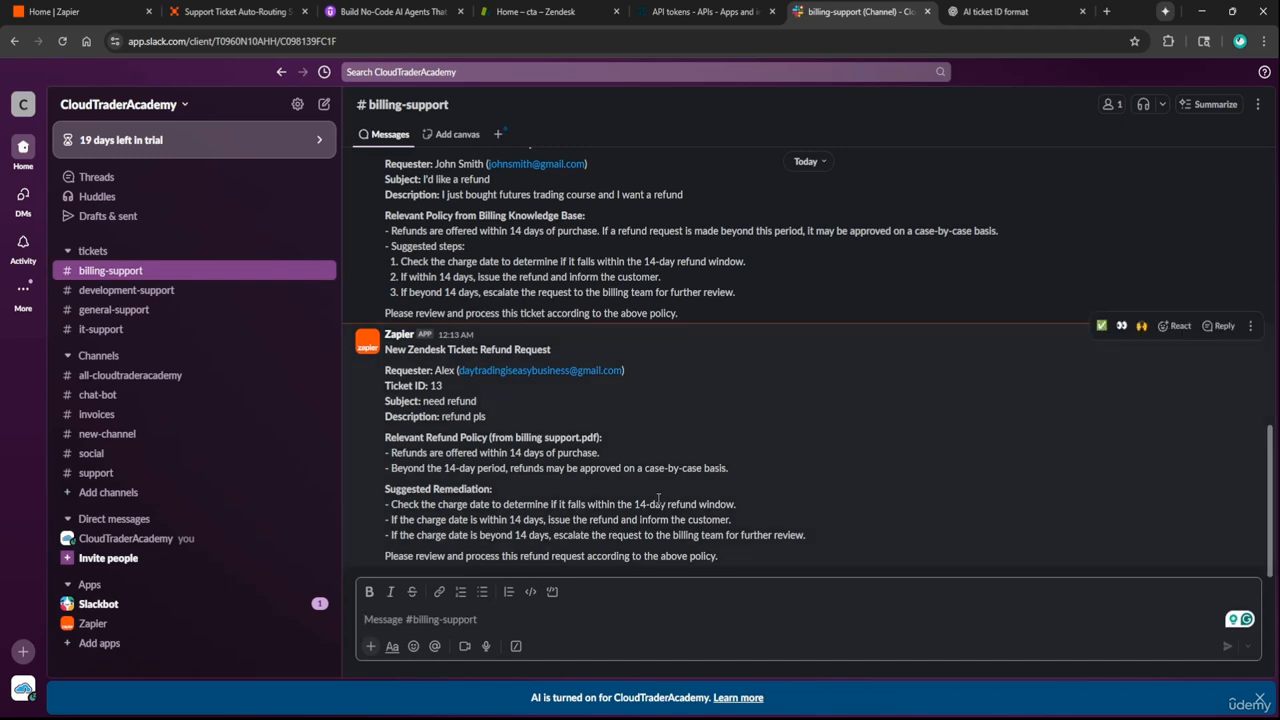
# Post 'update ticket 13' in billing-support: refunds allowed within 7 days, only 4 days passed, so refund approved
pyautogui.write('update ticket 1')
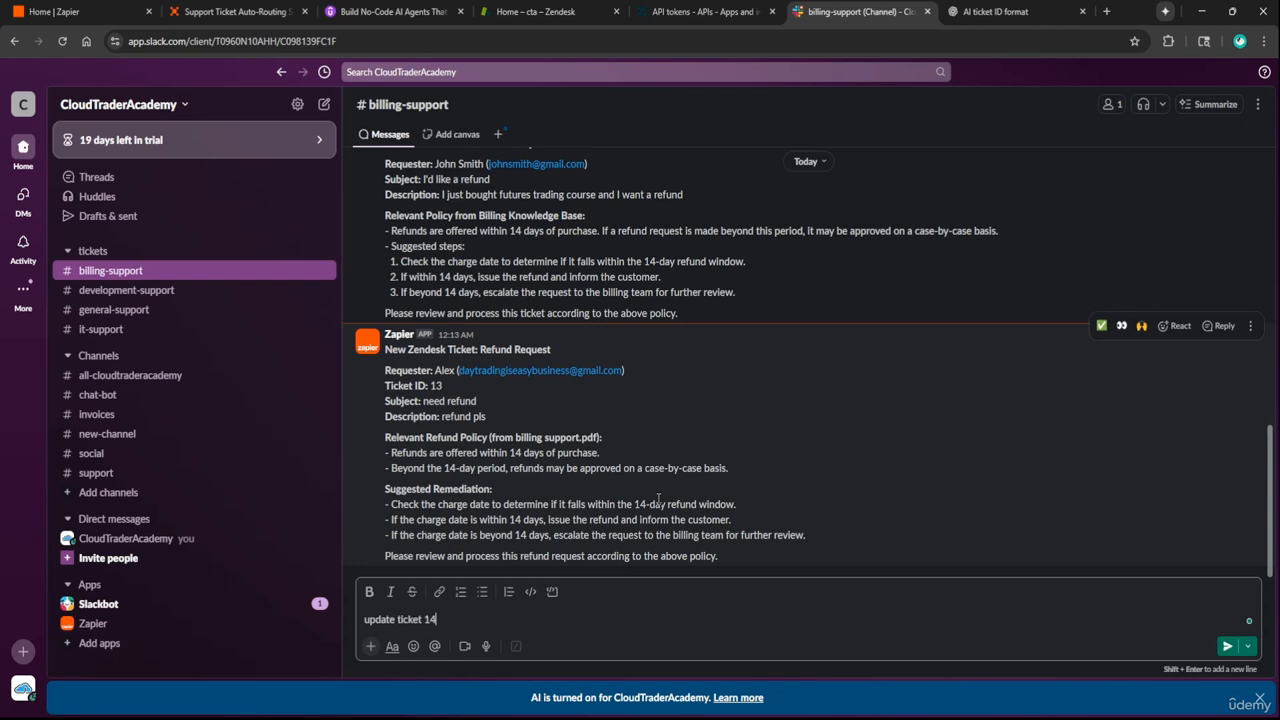
pyautogui.write('3')
pyautogui.write('c')
pyautogui.write('we can refund yo')
pyautogui.write('u as')
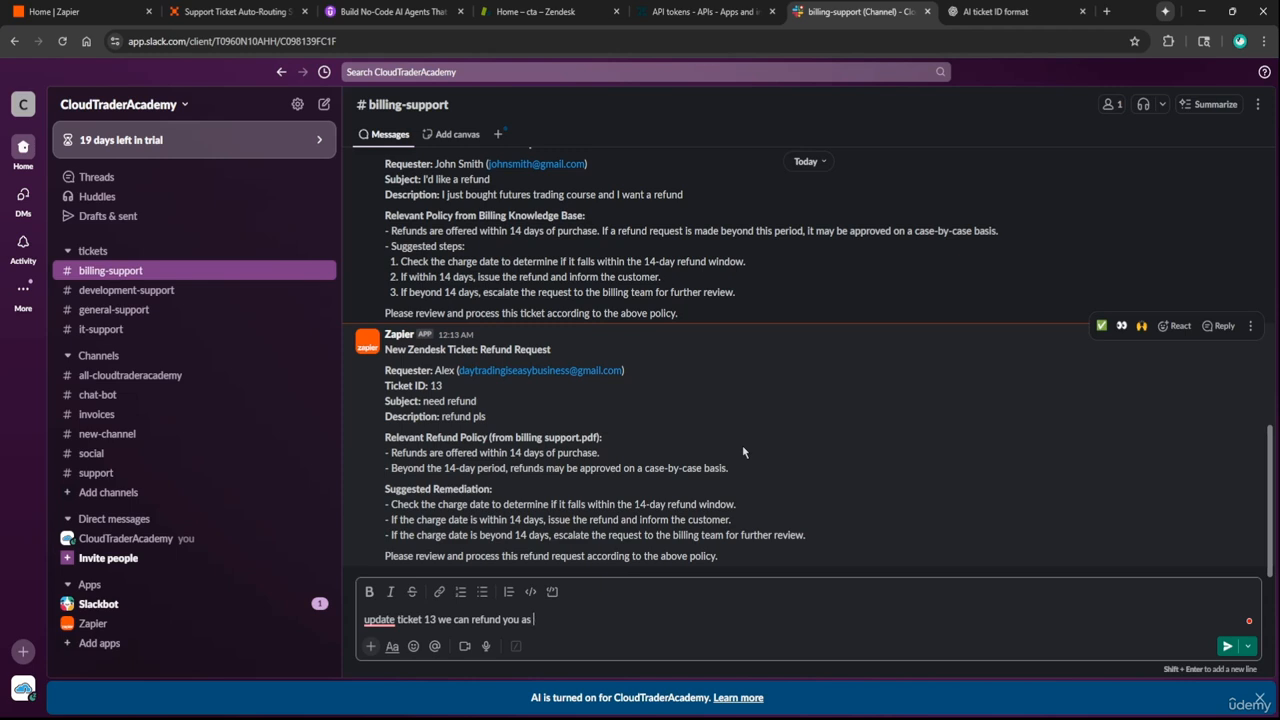
pyautogui.write(' long as its only been 7 days')
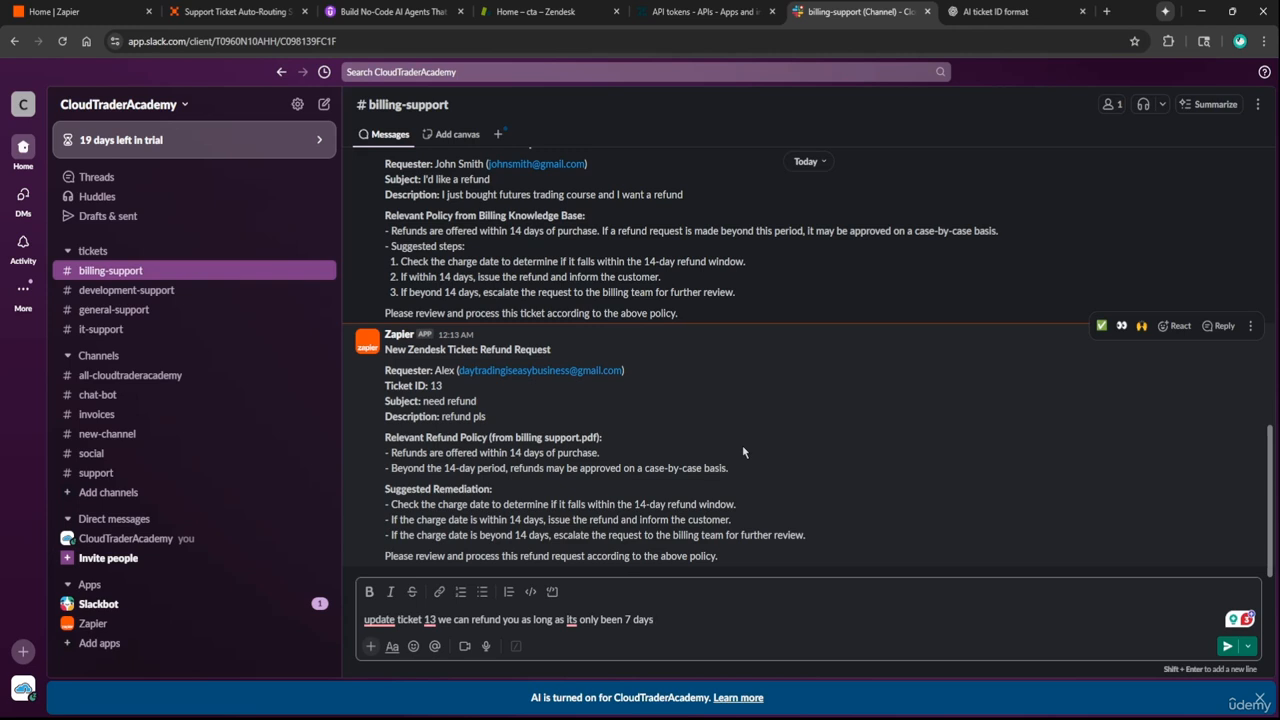
pyautogui.write(', if you c')
pyautogui.write('o')
pyautogui.press('BackSpace')
pyautogui.press('BackSpace')
pyautogui.press('BackSpace')
pyautogui.press('BackSpace')
pyautogui.press('BackSpace')
pyautogui.press('BackSpace')
pyautogui.press('BackSpace')
pyautogui.press('BackSpace')
pyautogui.press('BackSpace')
pyautogui.write('Ilooks like it;s')
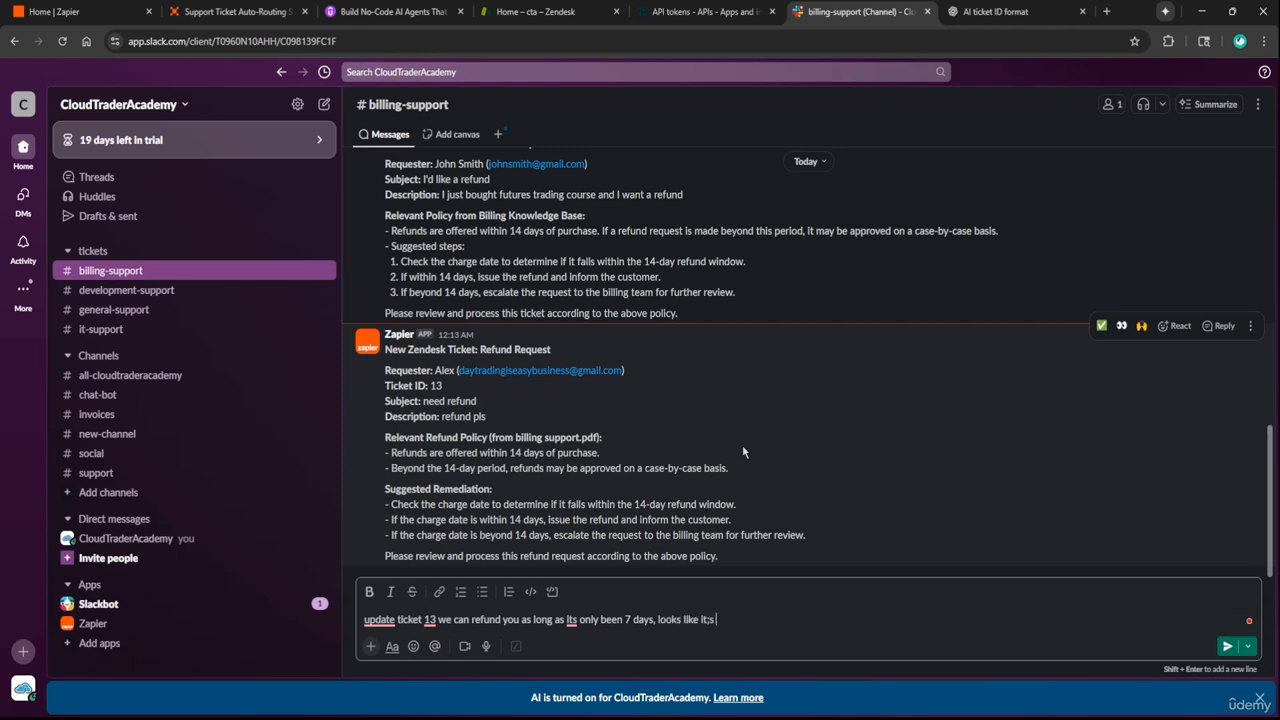
pyautogui.write(' only vbeen ')
pyautogui.write('4s')
pyautogui.press('BackSpace')
pyautogui.write('days so u can')
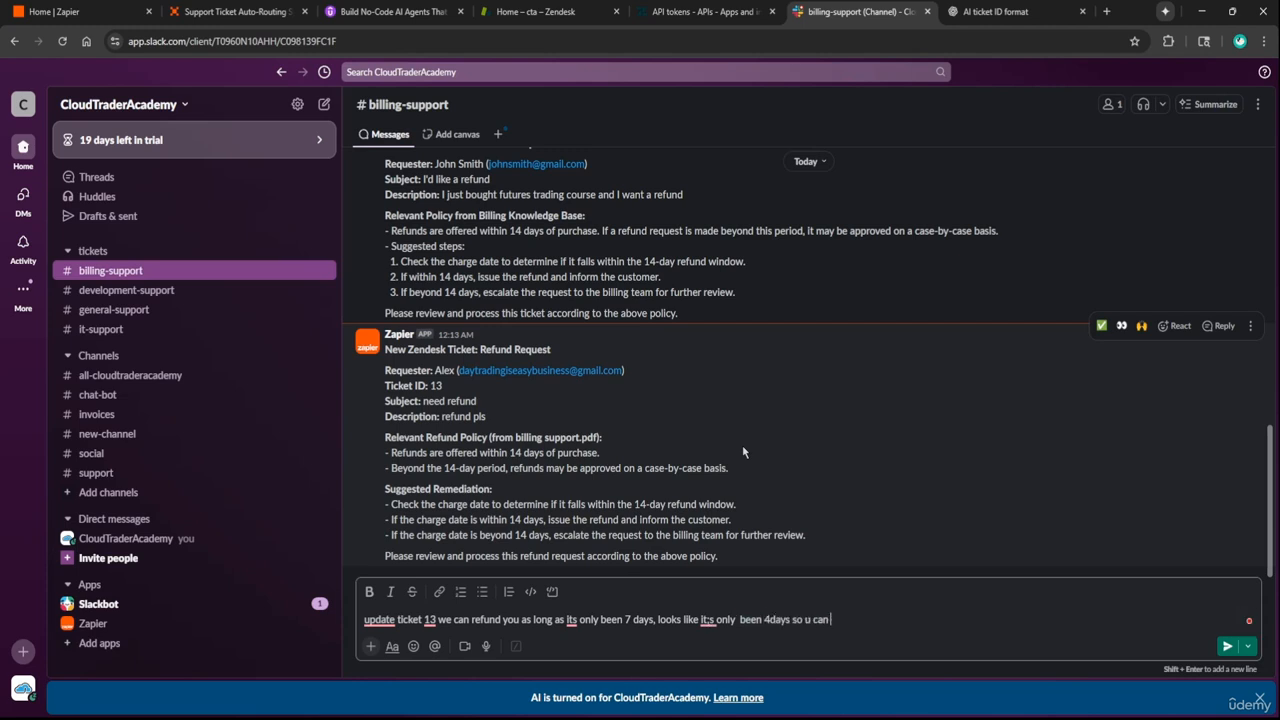
pyautogui.write(' get a refund')
pyautogui.press('Return')
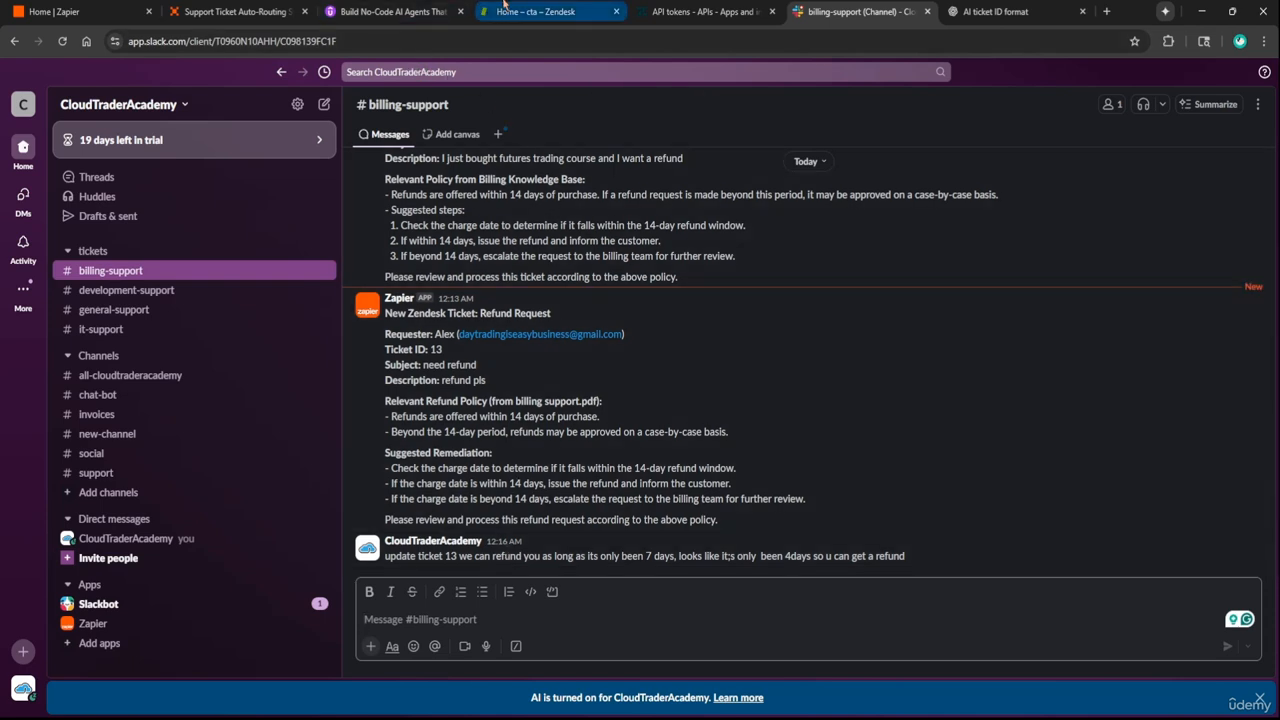
# Open Zendesk ticket #13 'need refund' and review the refund-eligibility reply and the requester's answer
pyautogui.click(505, 8)
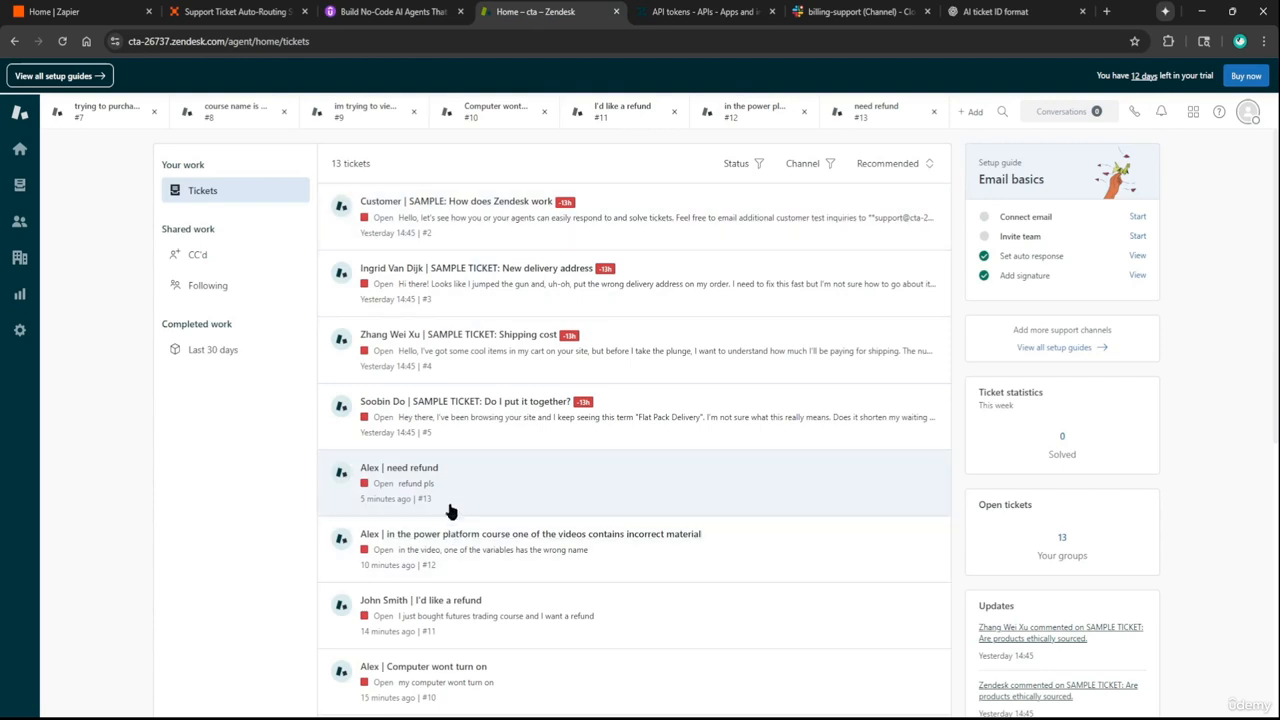
pyautogui.click(497, 472)
pyautogui.scroll(-1, 500, 471)
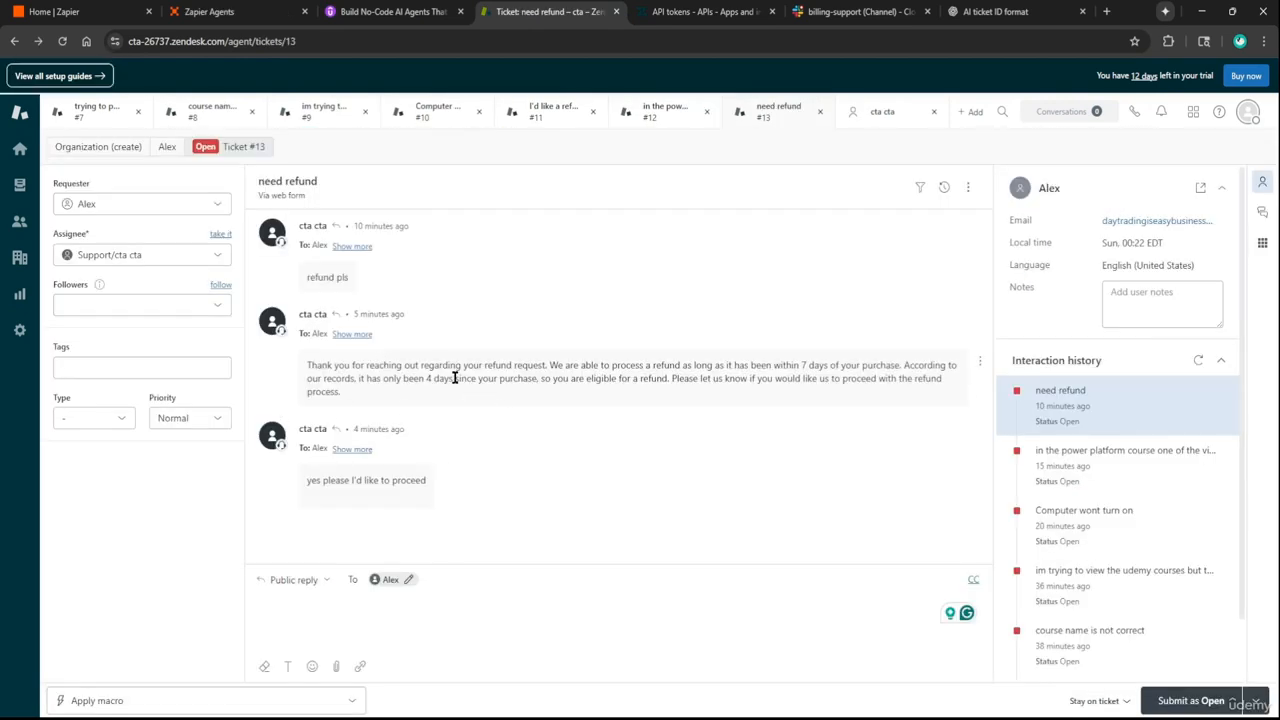
pyautogui.moveTo(306, 376); pyautogui.dragTo(366, 405)
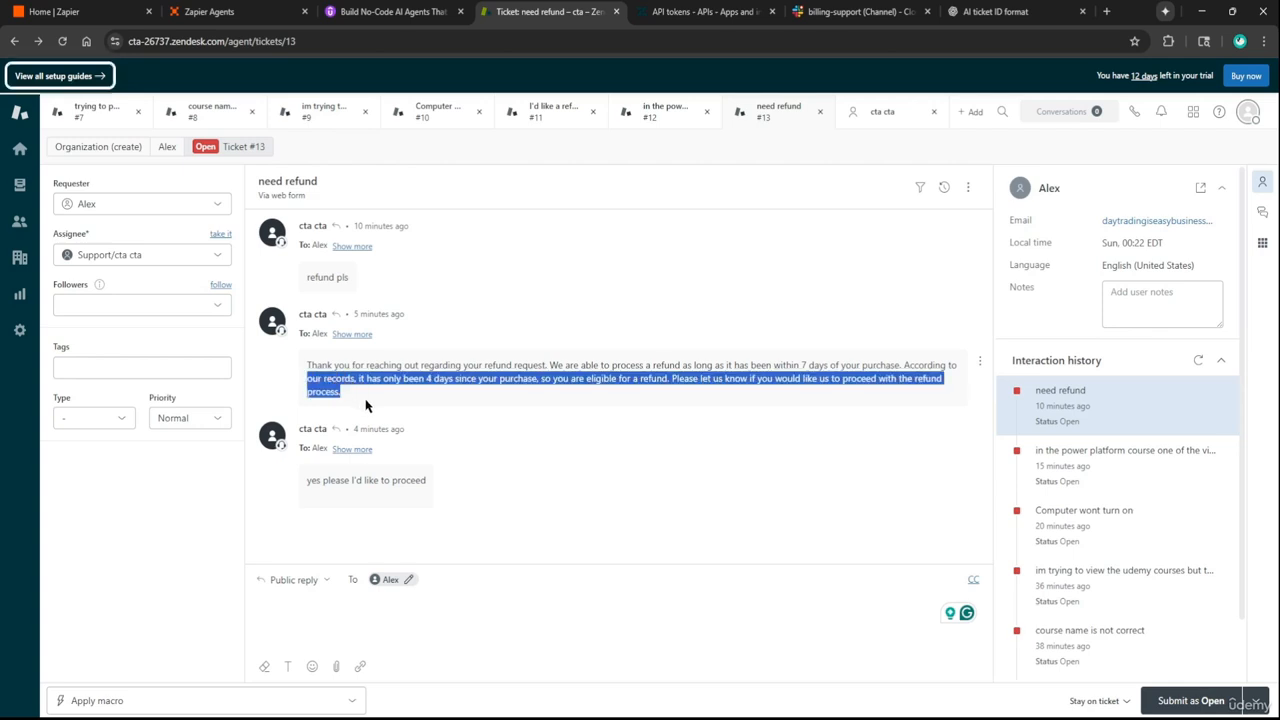
pyautogui.moveTo(303, 486); pyautogui.dragTo(446, 492)
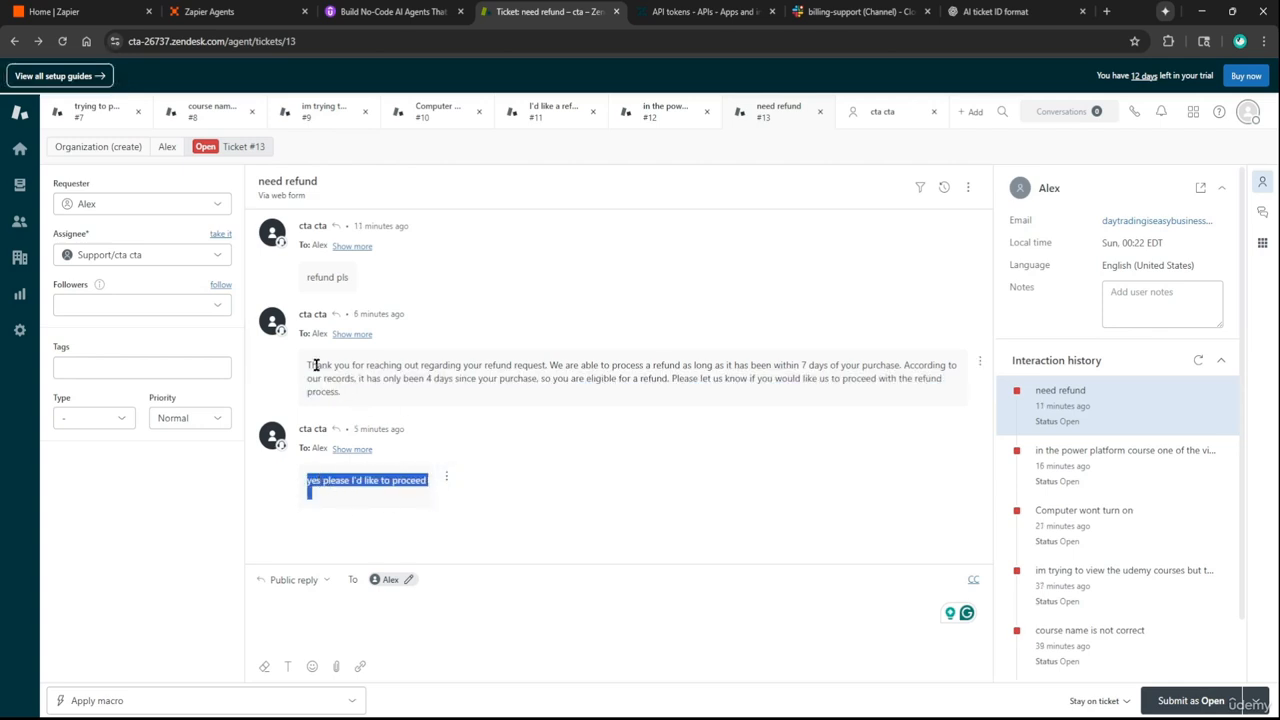
# Compare against the sent Slack message's 7-day condition and 4-days remark in billing-support
pyautogui.click(771, 5)
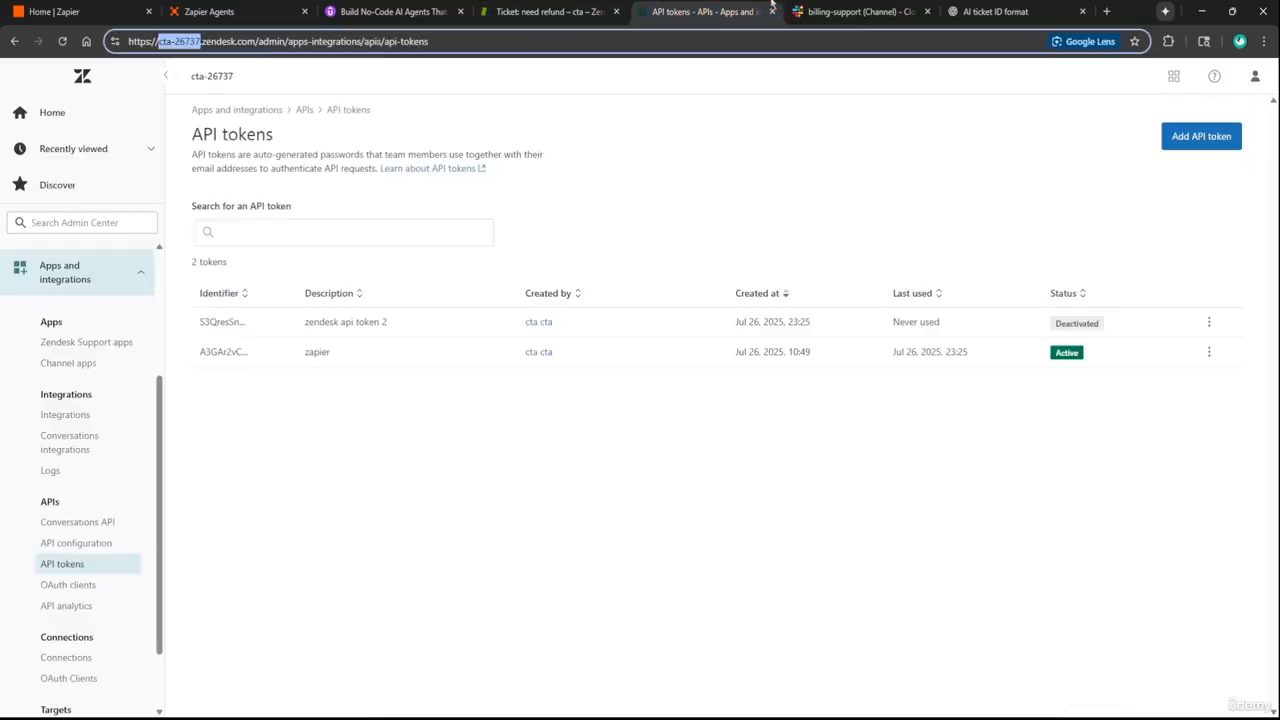
pyautogui.click(812, 11)
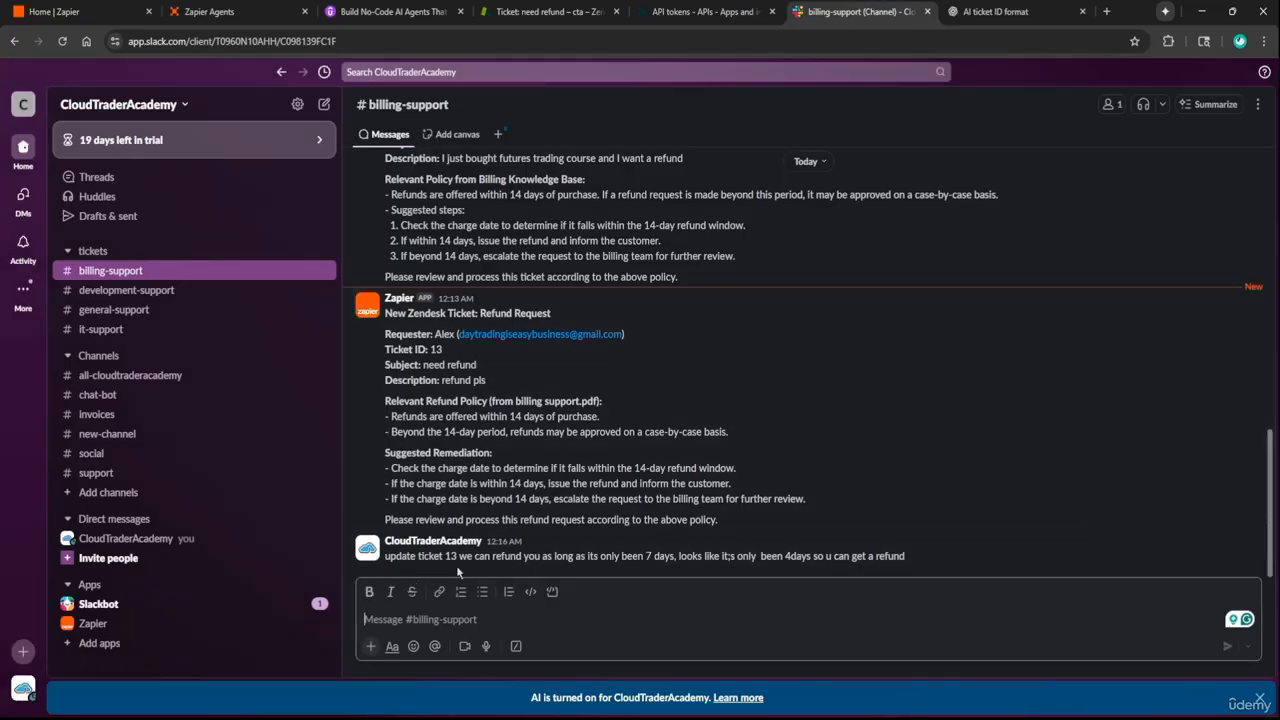
pyautogui.moveTo(459, 558); pyautogui.dragTo(644, 560)
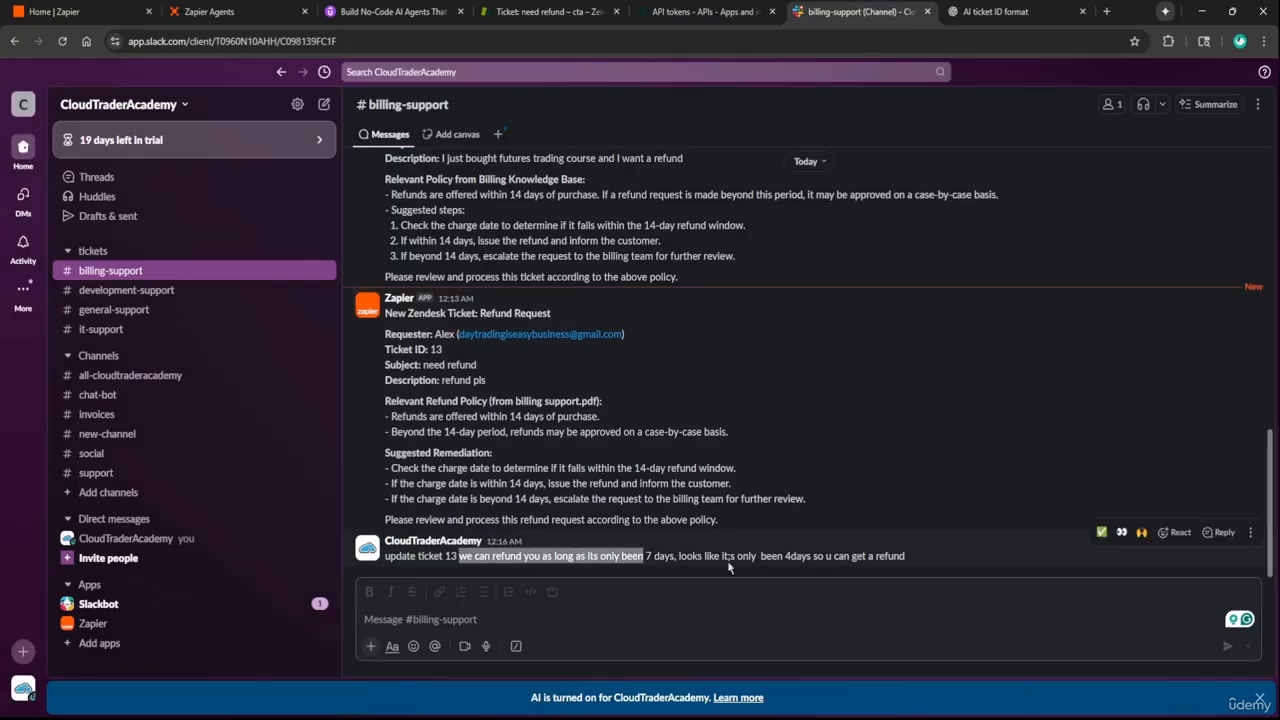
pyautogui.moveTo(729, 556); pyautogui.dragTo(919, 563)
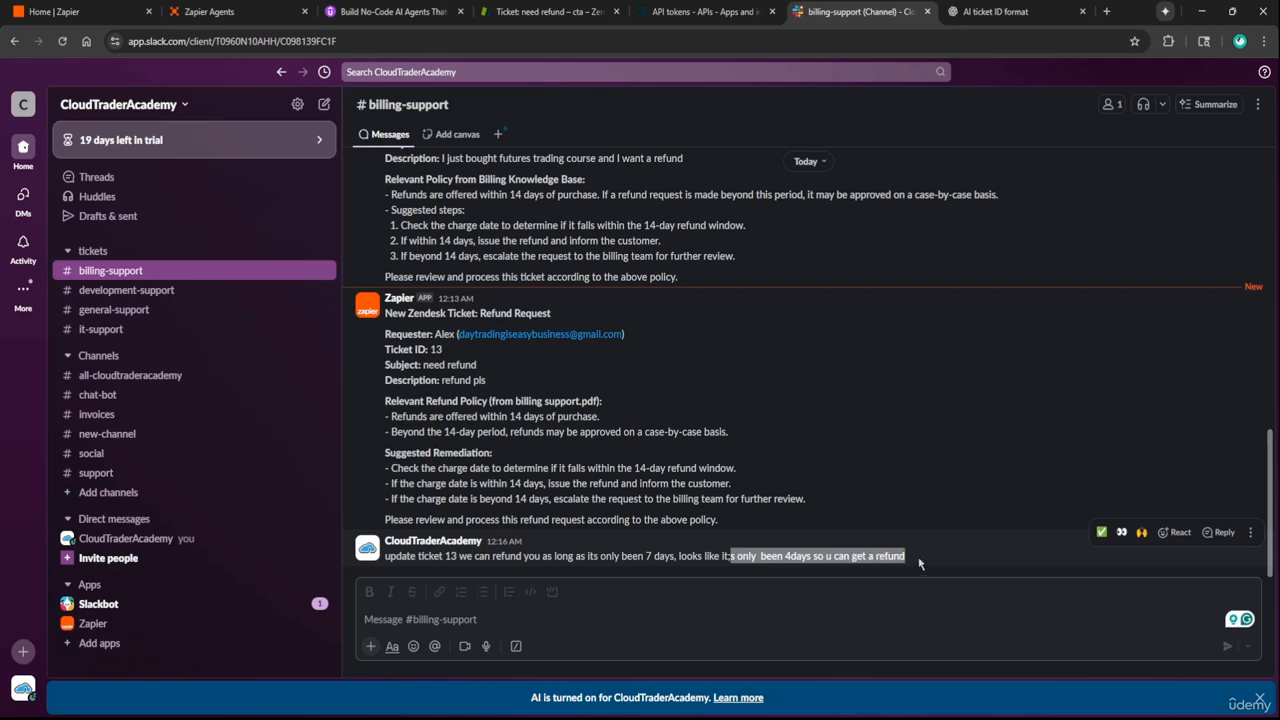
pyautogui.click(971, 561)
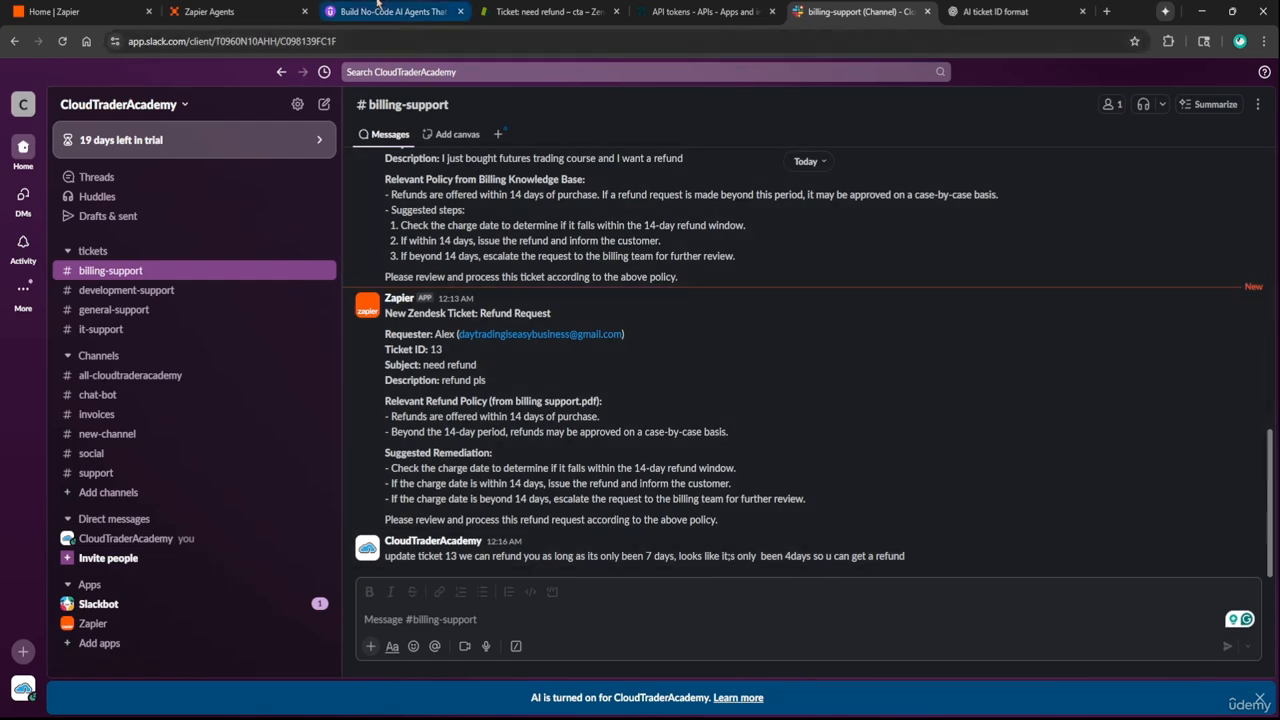
# Recheck the eligibility lines of ticket #13's refund reply, then return to the Zapier agents list
pyautogui.click(310, 7)
pyautogui.click(545, 11)
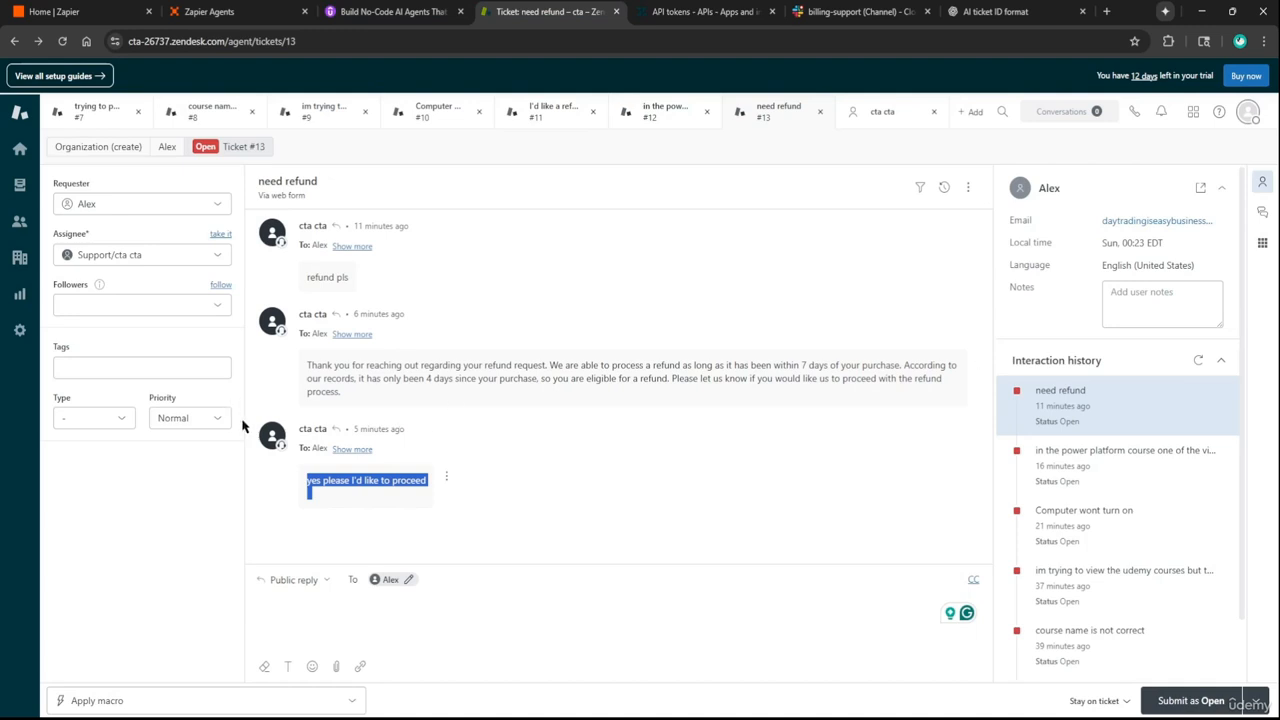
pyautogui.click(446, 409)
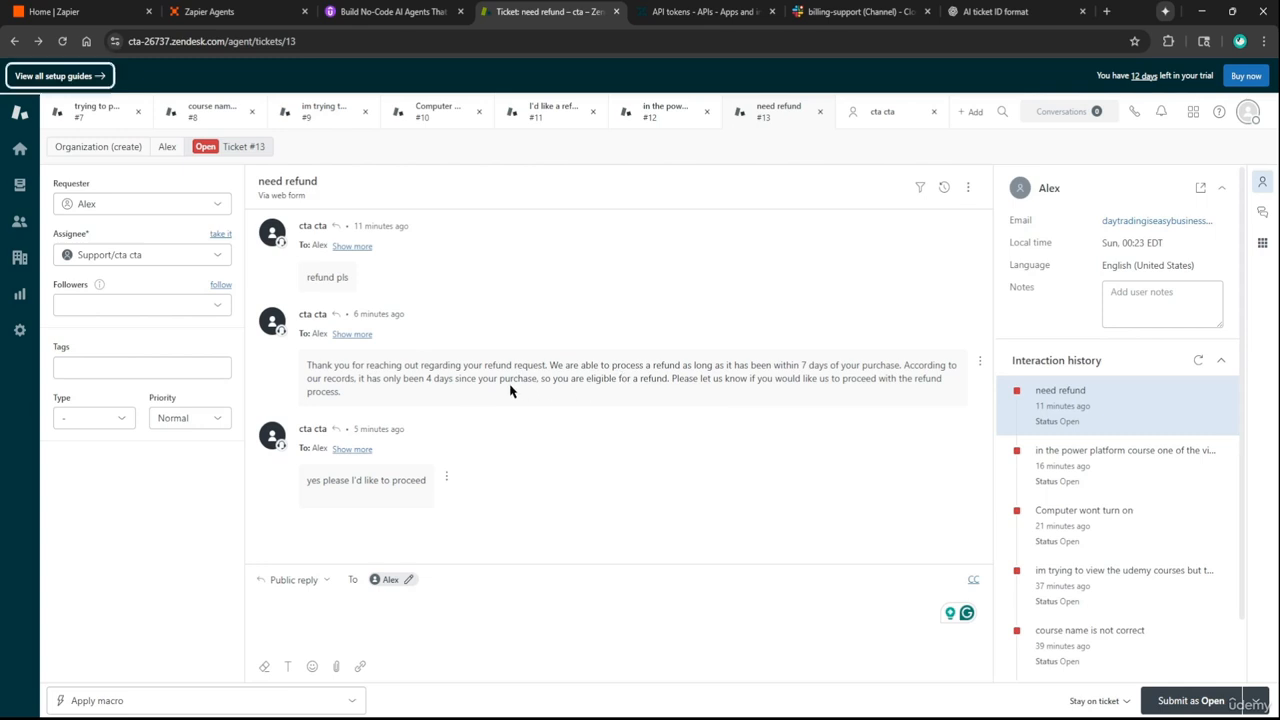
pyautogui.moveTo(556, 378); pyautogui.dragTo(740, 395)
pyautogui.click(740, 395)
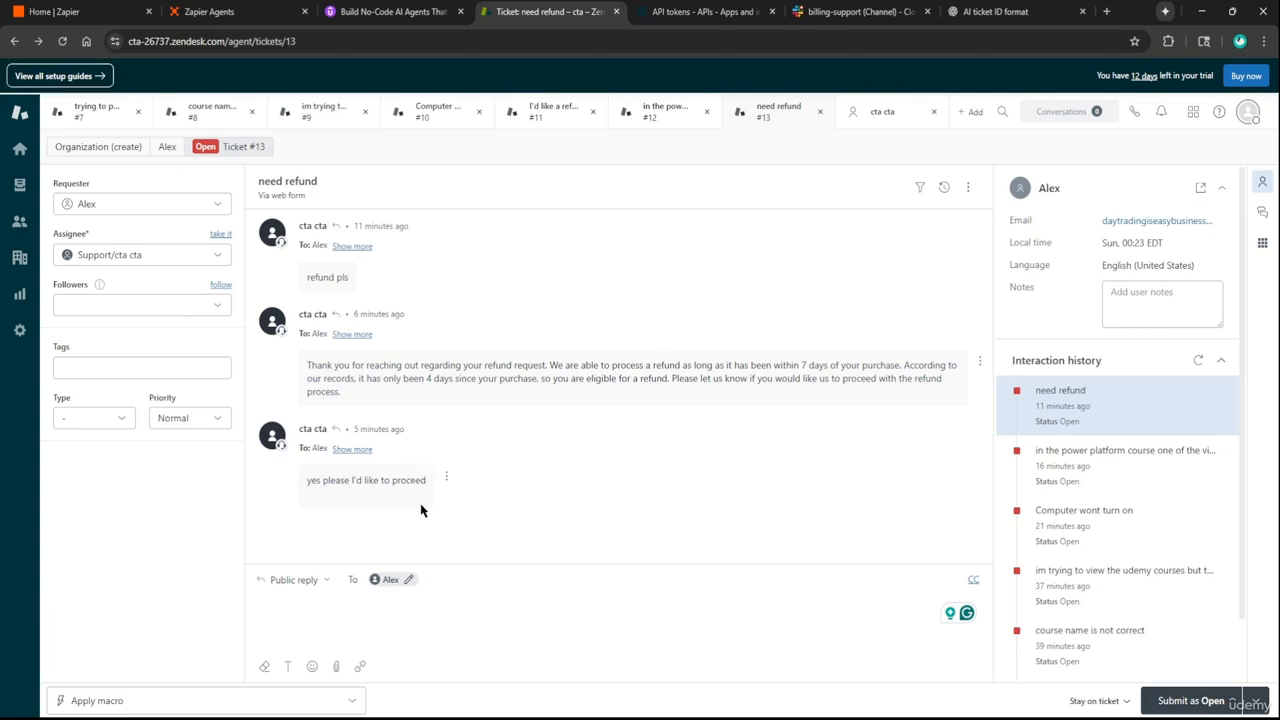
pyautogui.click(256, 8)
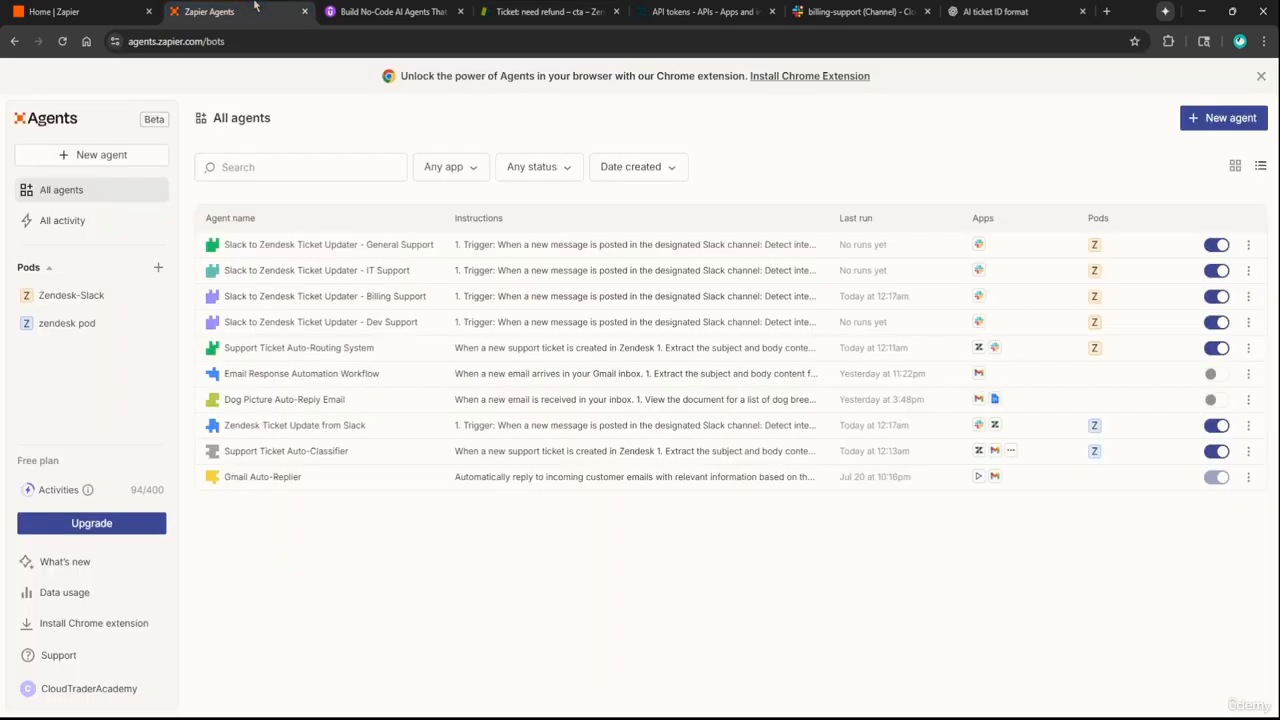
# In the Support Ticket Auto-Routing System agent, browse replacement Zendesk triggers but keep Zendesk: New Ticket
pyautogui.click(356, 349)
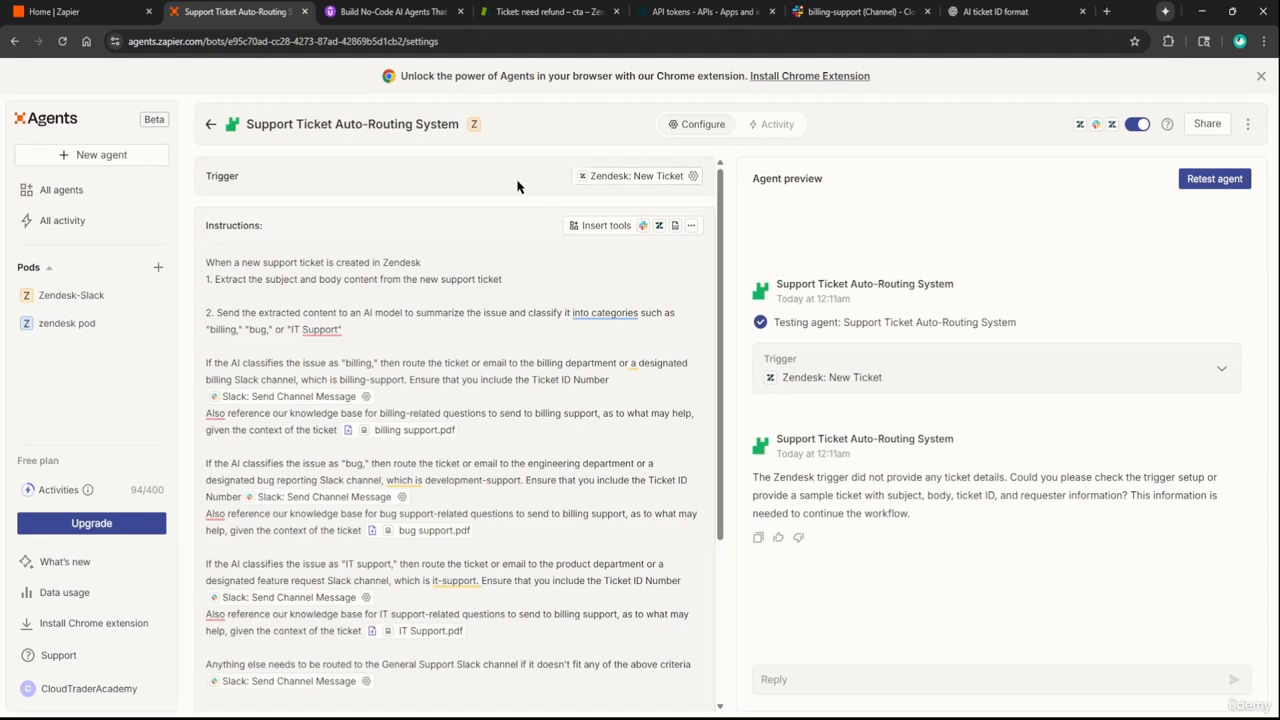
pyautogui.click(690, 180)
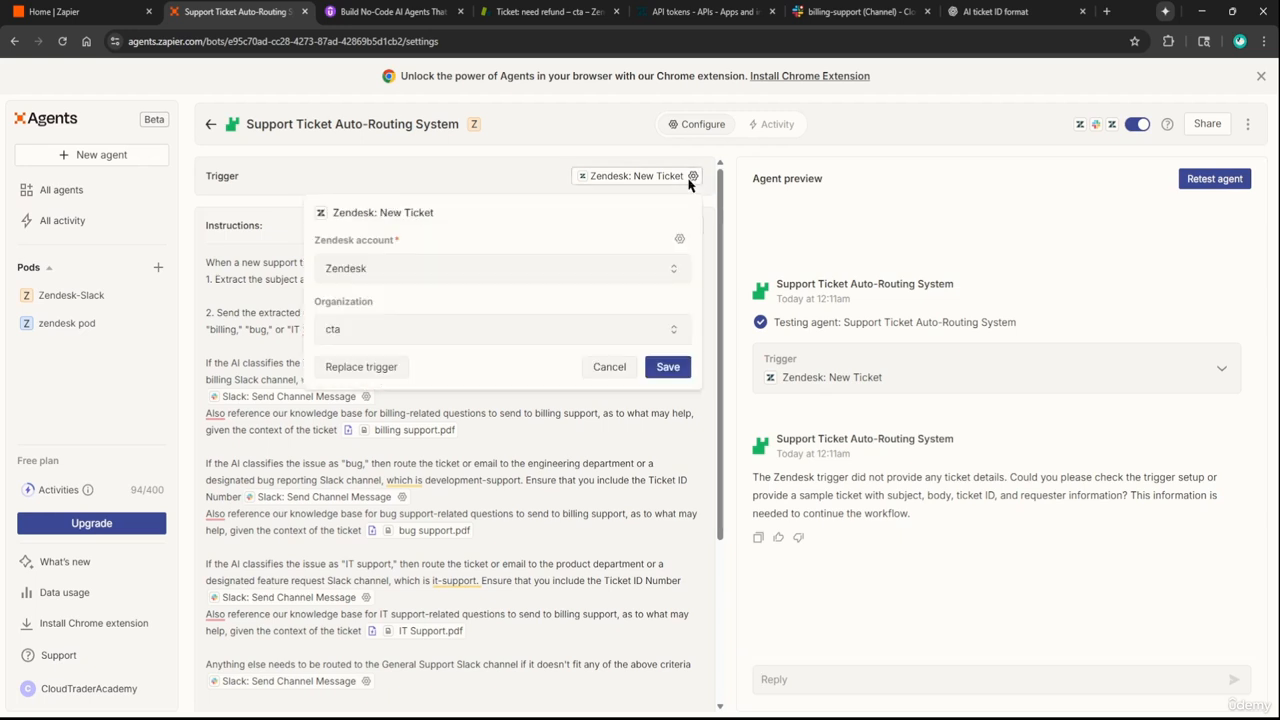
pyautogui.click(382, 368)
pyautogui.write('zende')
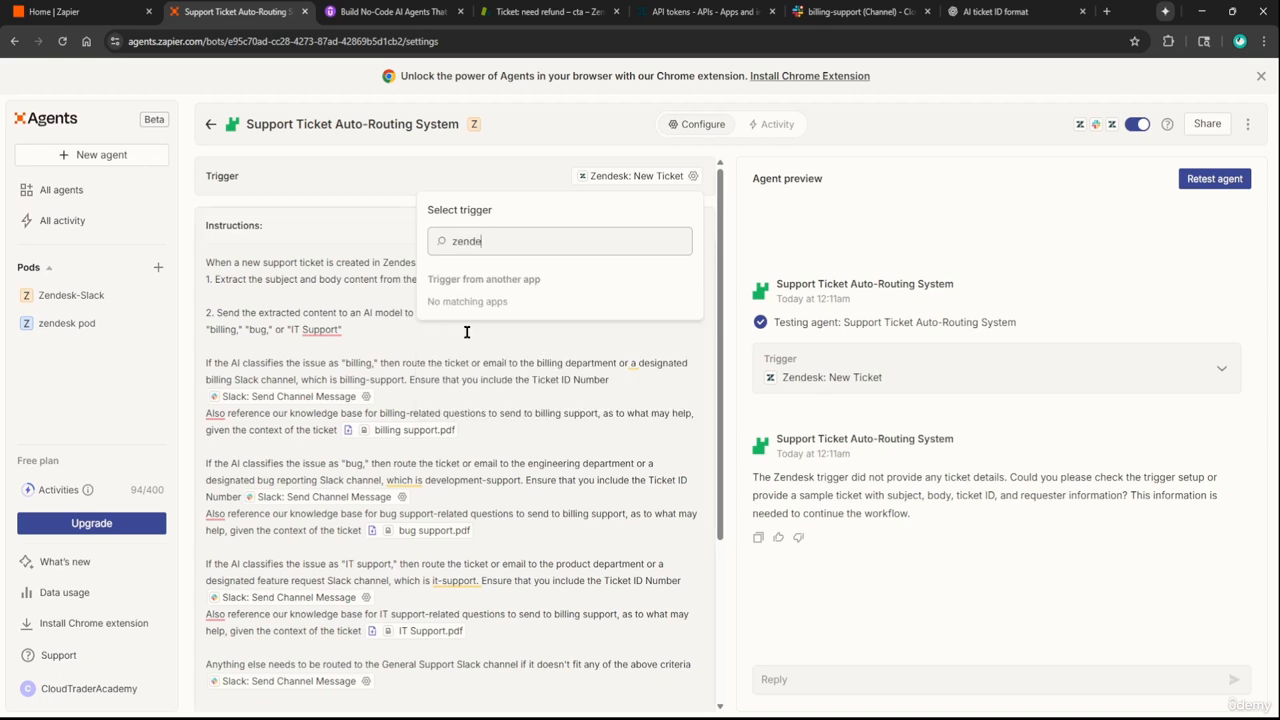
pyautogui.write('sk')
pyautogui.click(480, 306)
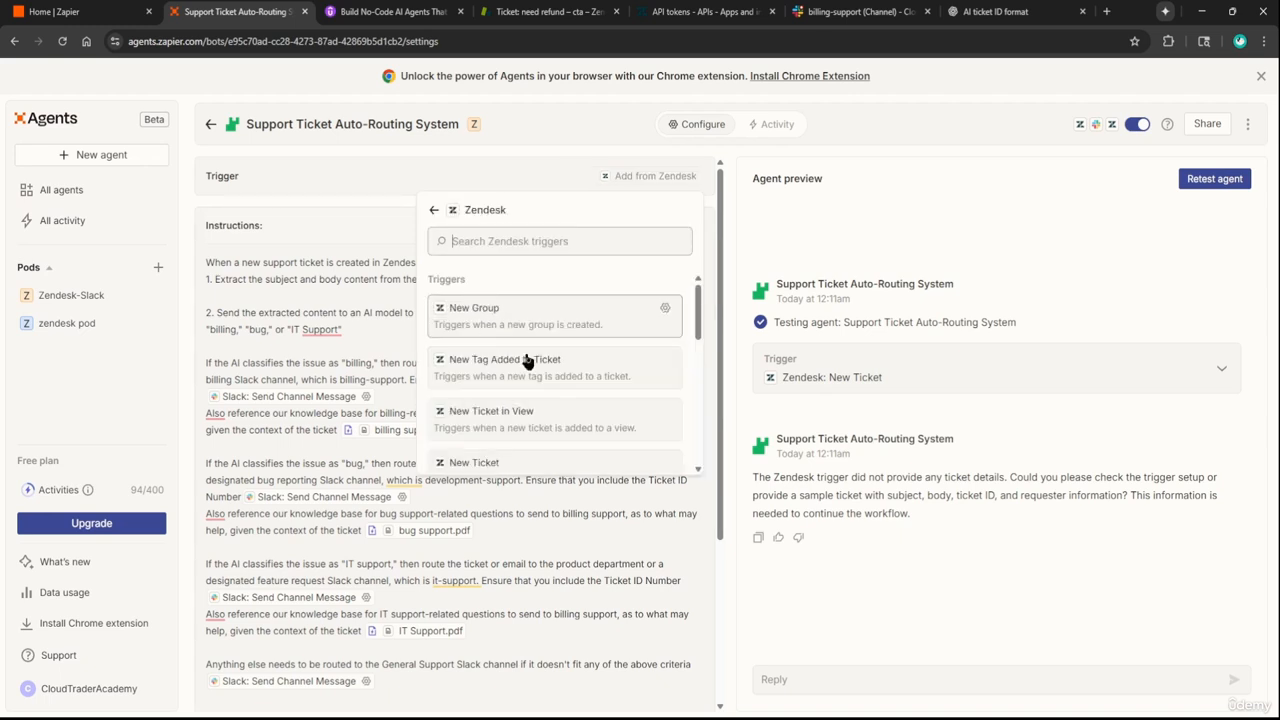
pyautogui.scroll(-5, 550, 455)
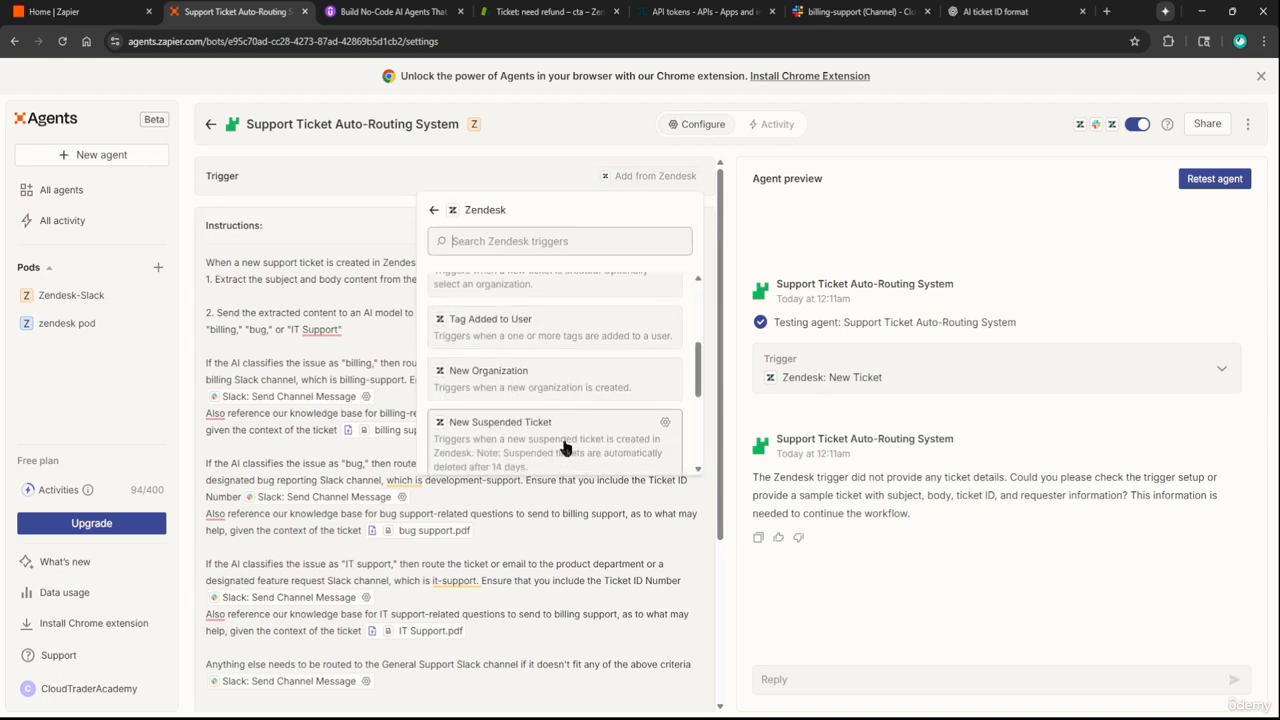
pyautogui.scroll(-1, 562, 440)
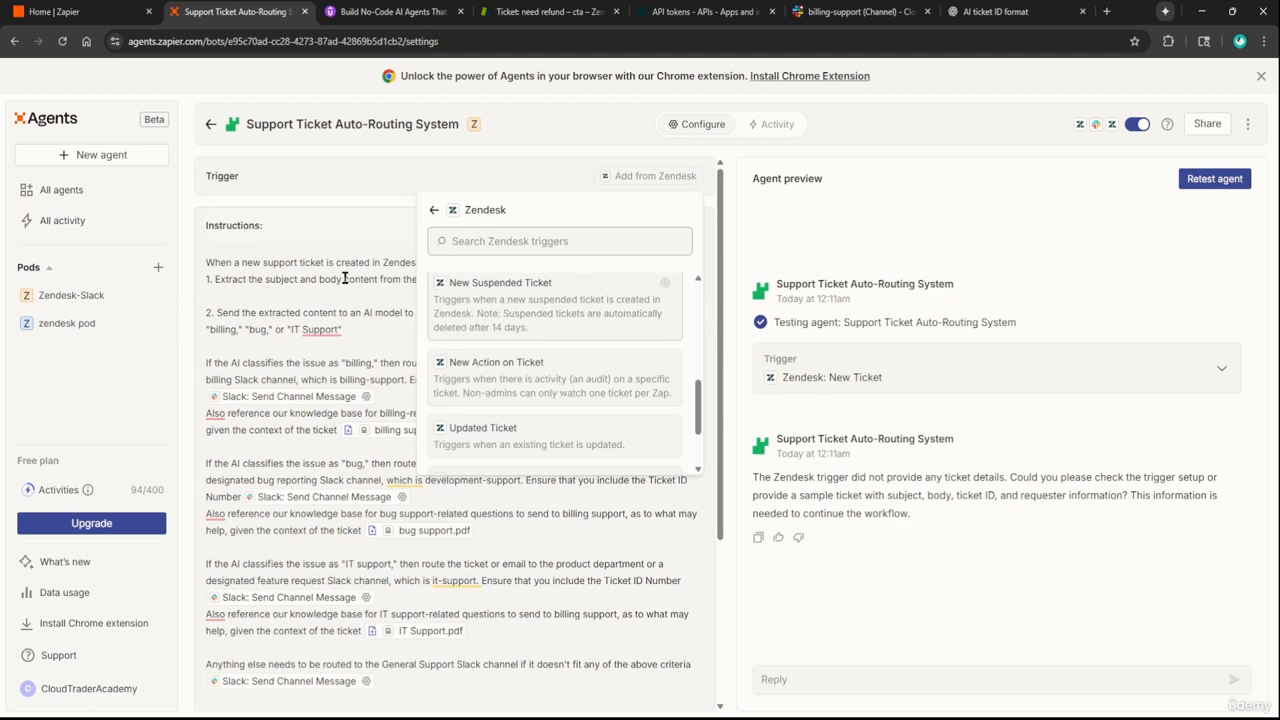
pyautogui.click(320, 214)
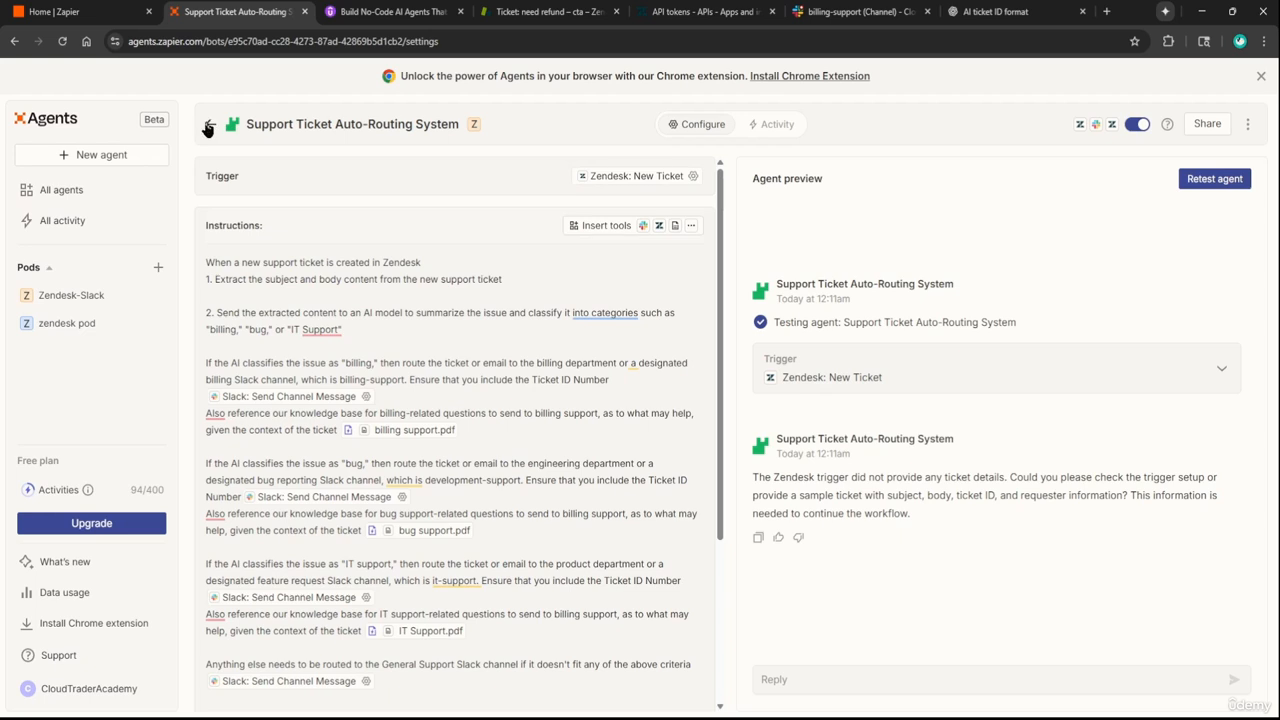